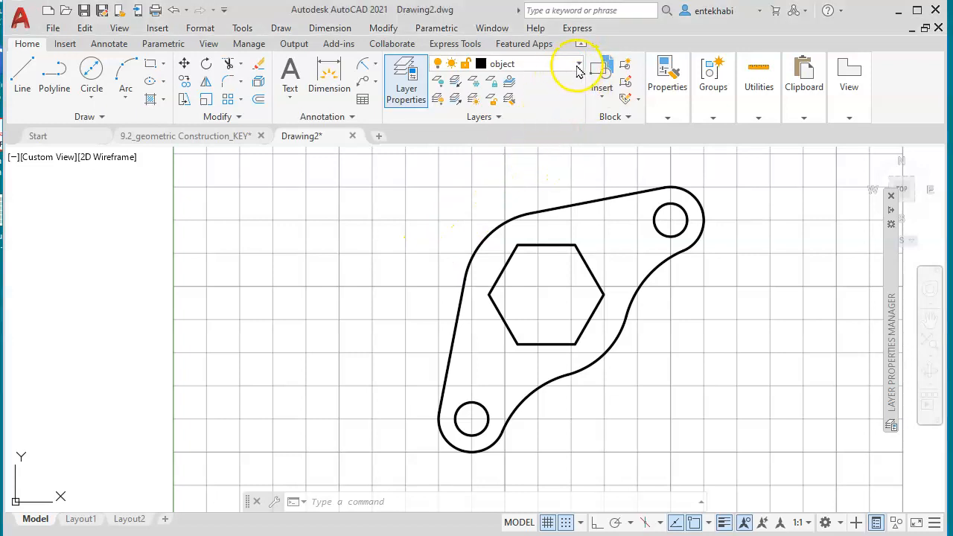
# - Make the Dimensions layer current
pyautogui.click(577, 67)
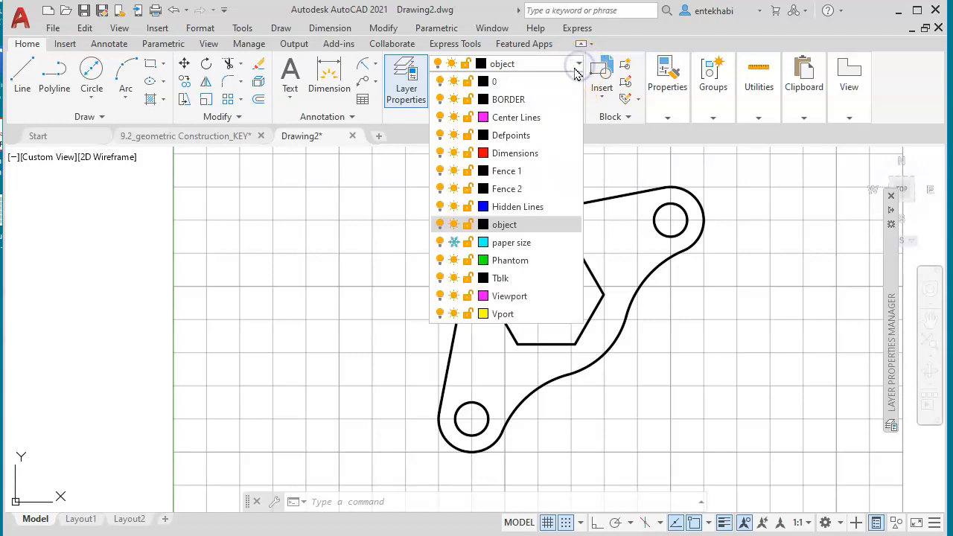
pyautogui.click(510, 162)
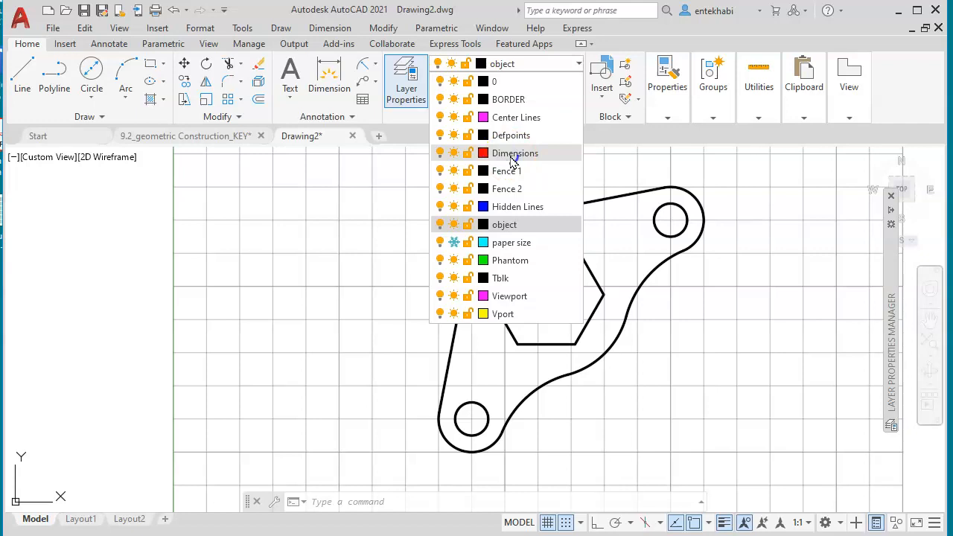
pyautogui.click(511, 155)
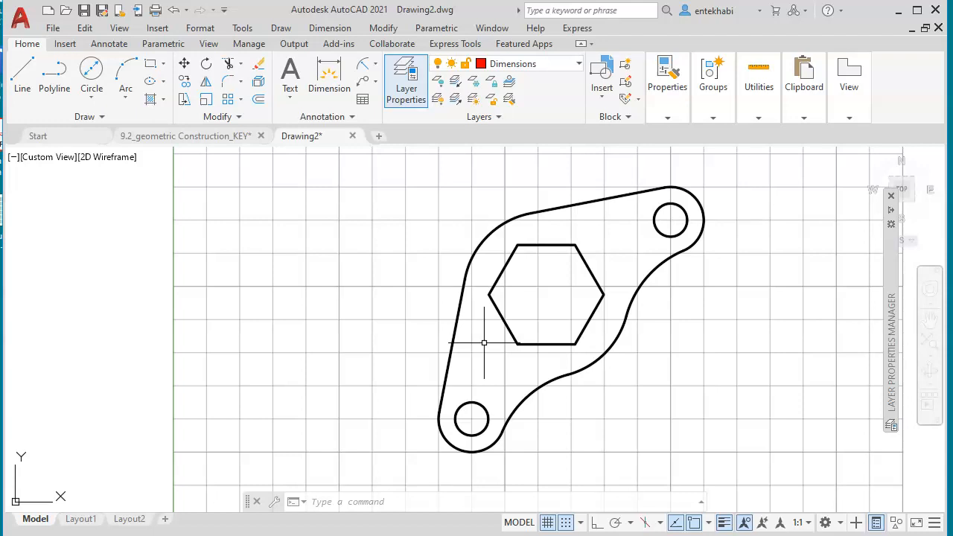
pyautogui.click(433, 408)
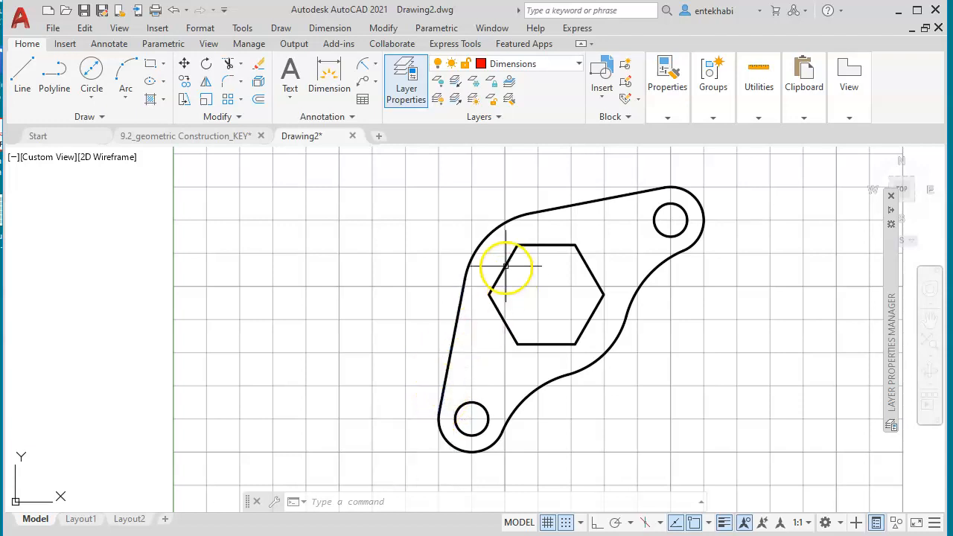
pyautogui.moveTo(510, 340); pyautogui.dragTo(436, 347, button='middle')
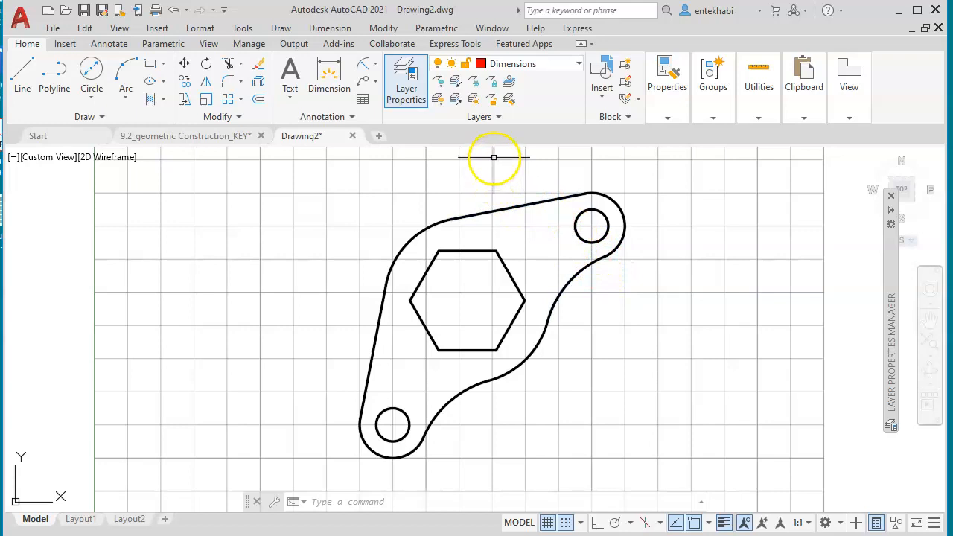
pyautogui.click(376, 66)
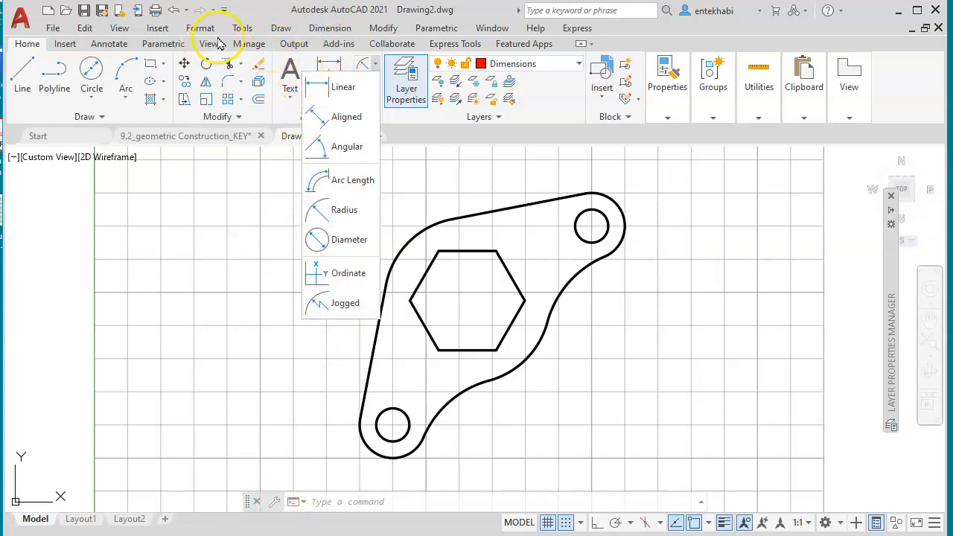
pyautogui.click(330, 29)
pyautogui.click(330, 30)
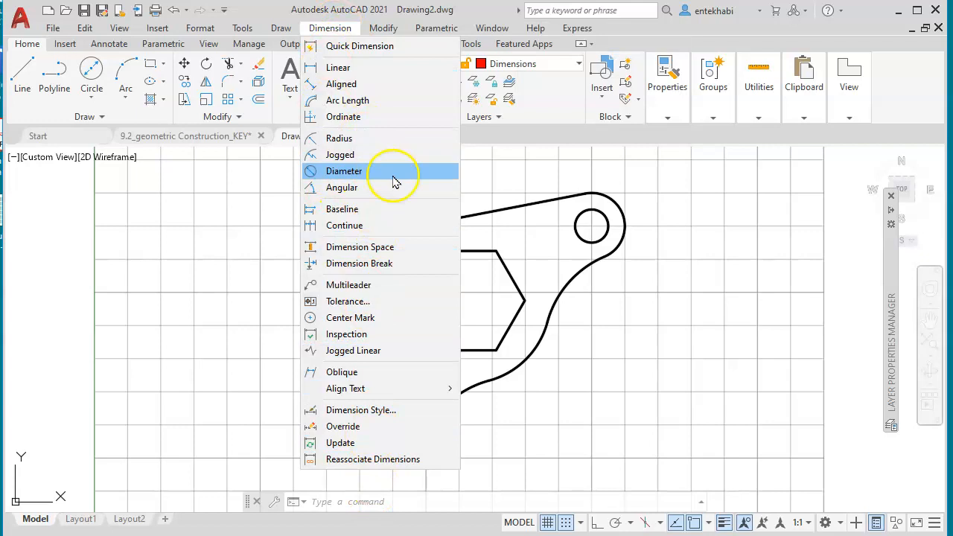
pyautogui.click(475, 169)
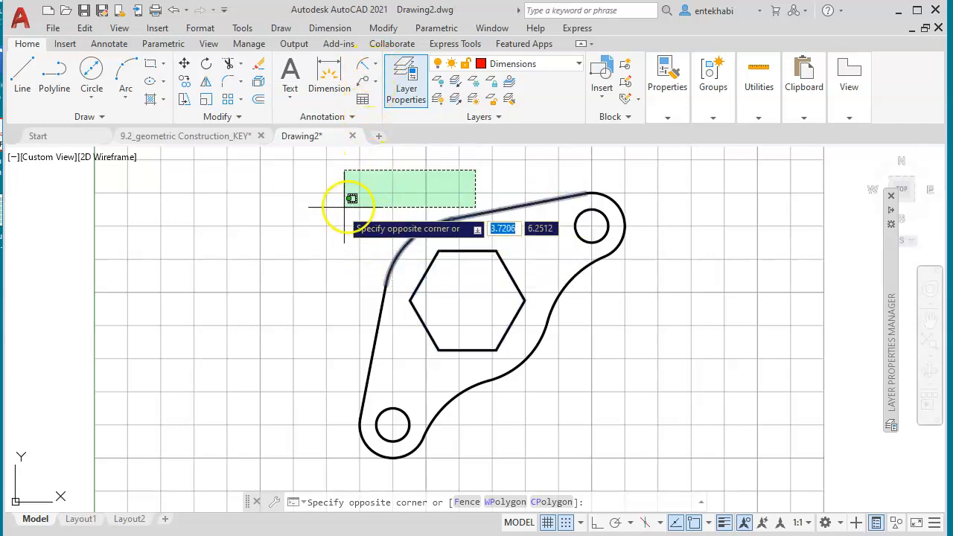
pyautogui.click(374, 173)
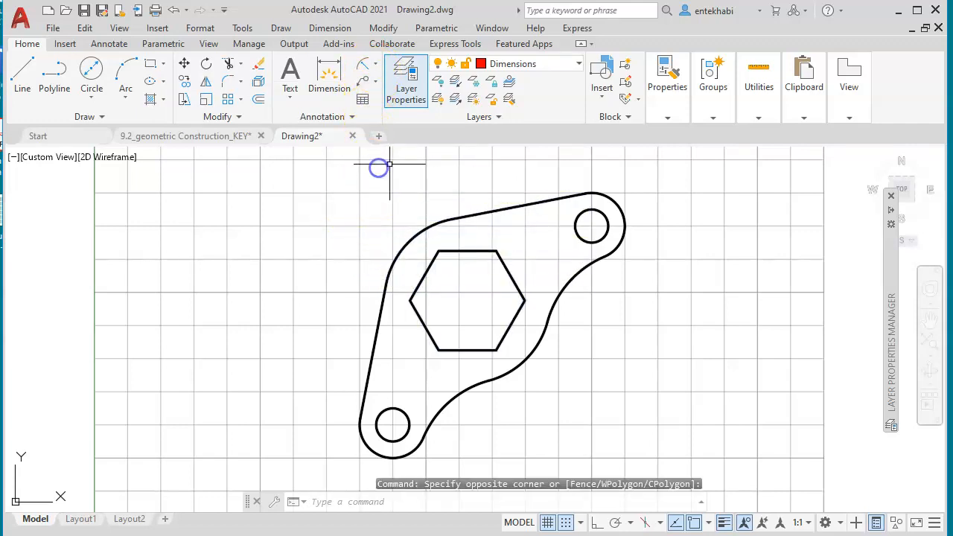
# - Add a Radius dimension to the outer arc around the upper-right hole, with snap off, placing it up and to the right of the arc
pyautogui.click(376, 68)
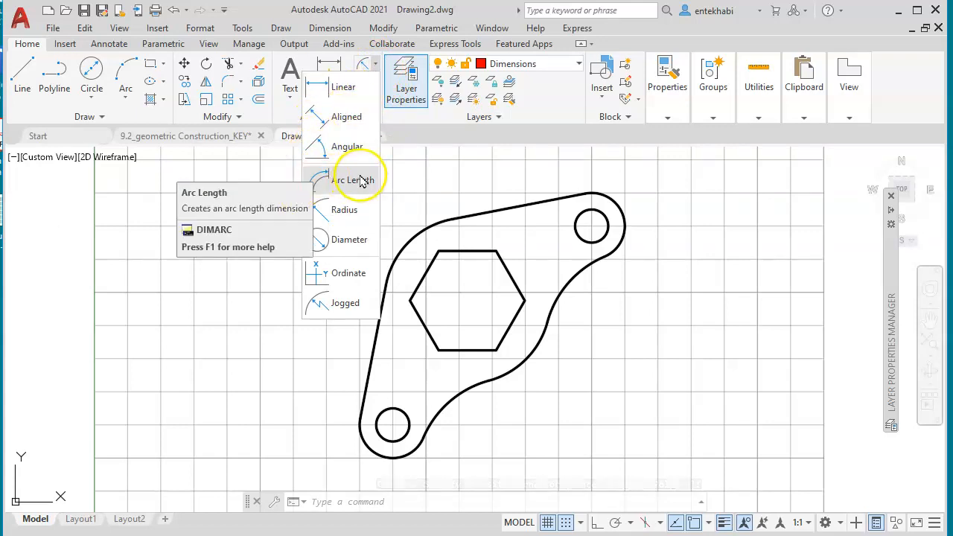
pyautogui.click(331, 210)
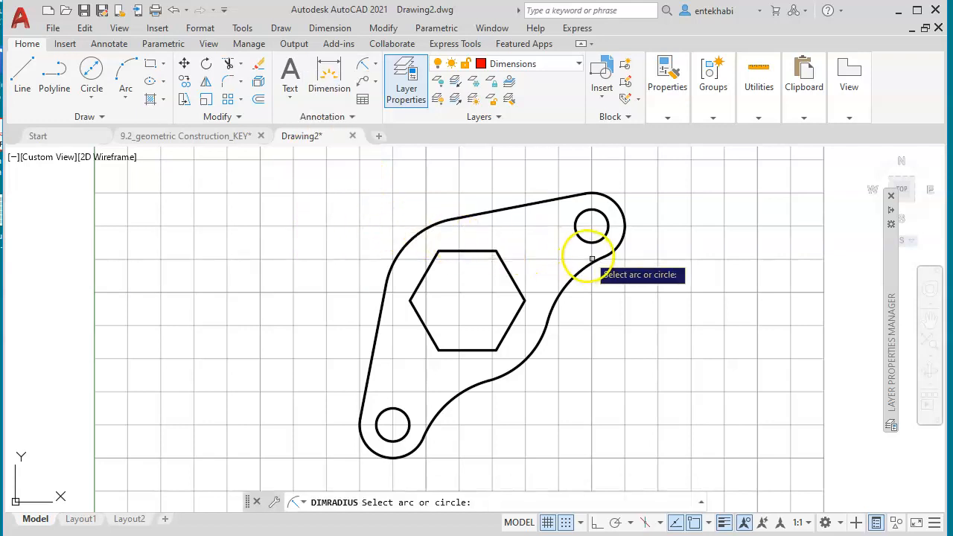
pyautogui.click(624, 225)
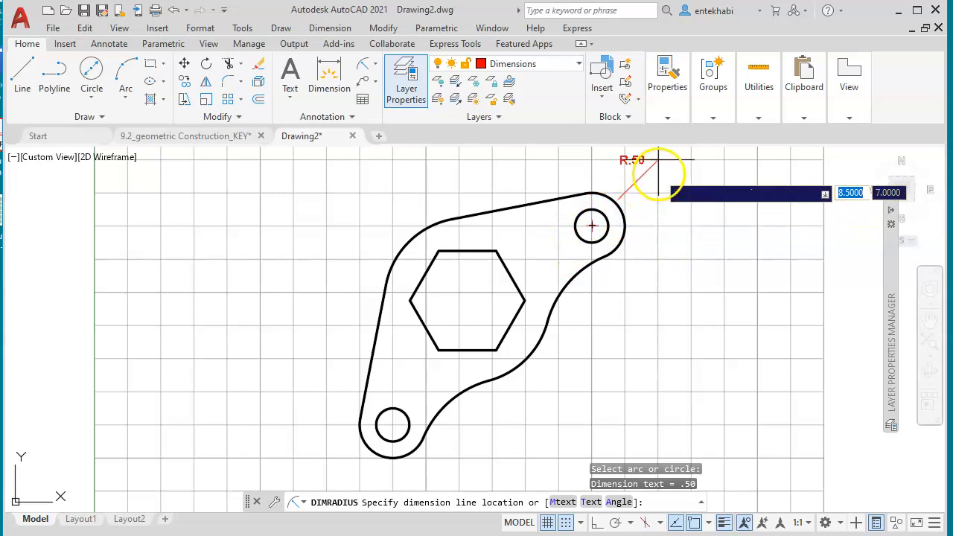
pyautogui.moveTo(651, 205); pyautogui.dragTo(608, 234, button='middle')
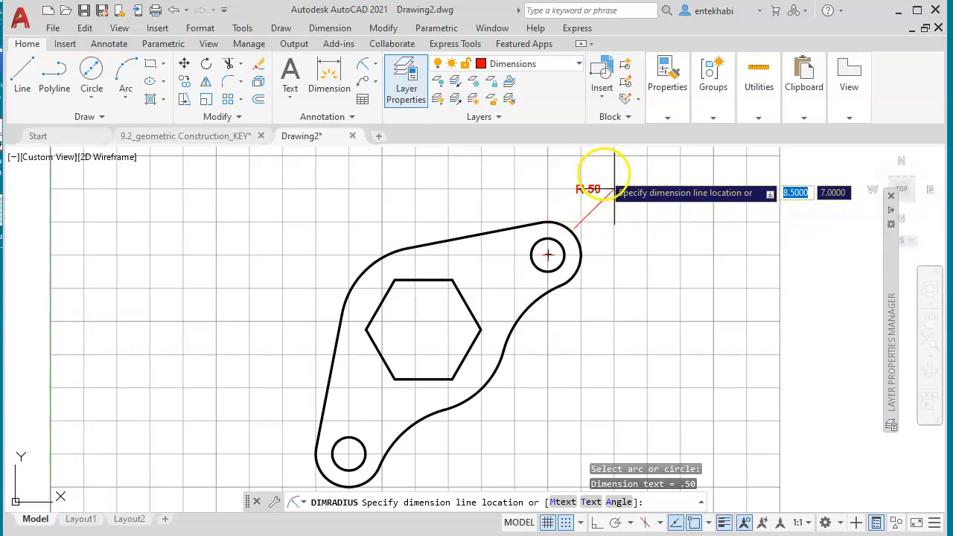
pyautogui.press('F9')
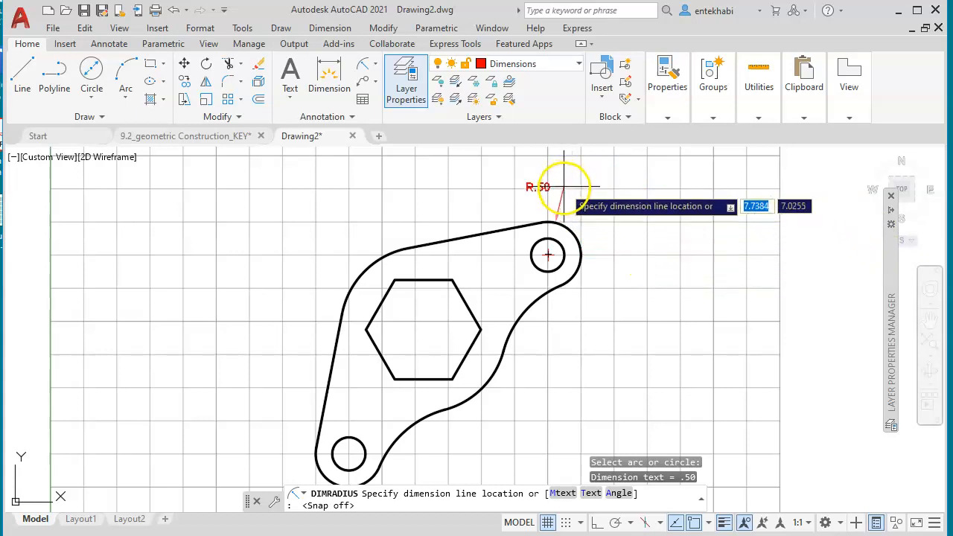
pyautogui.click(627, 181)
pyautogui.scroll(2, 622, 237)
pyautogui.scroll(-2, 622, 237)
pyautogui.moveTo(639, 211); pyautogui.dragTo(599, 284, button='middle')
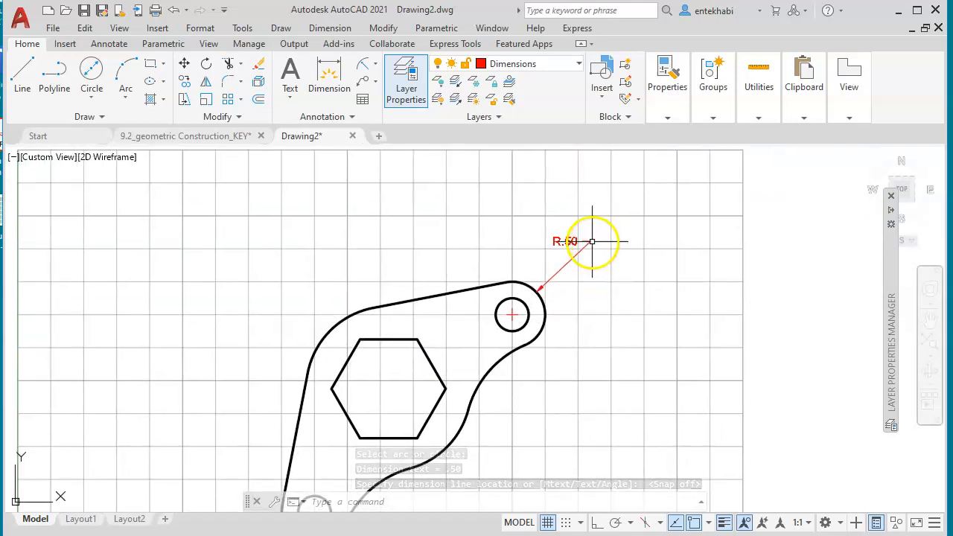
# - Move the upper radius dimension's text to the outer side of its leader, clear of the leader's elbow
pyautogui.click(593, 241)
pyautogui.click(565, 241)
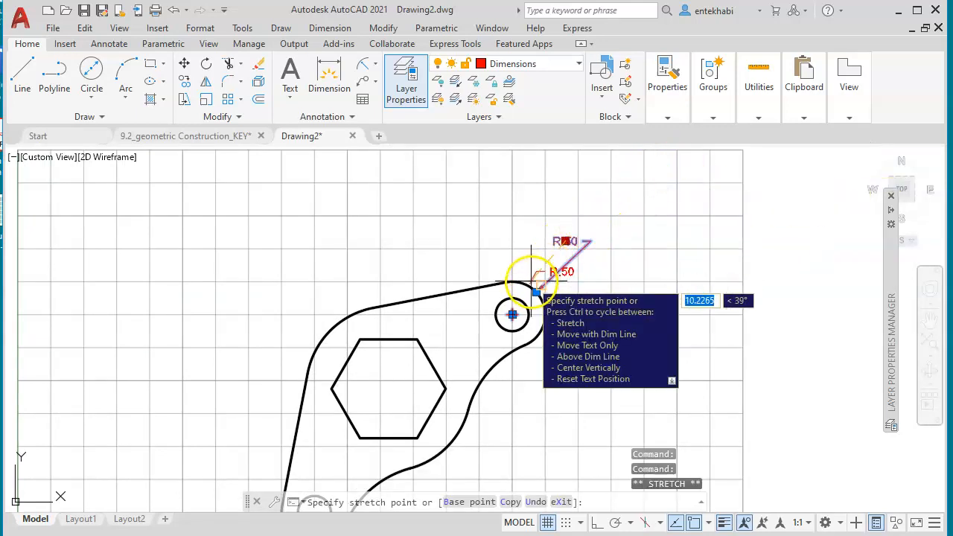
pyautogui.click(576, 241)
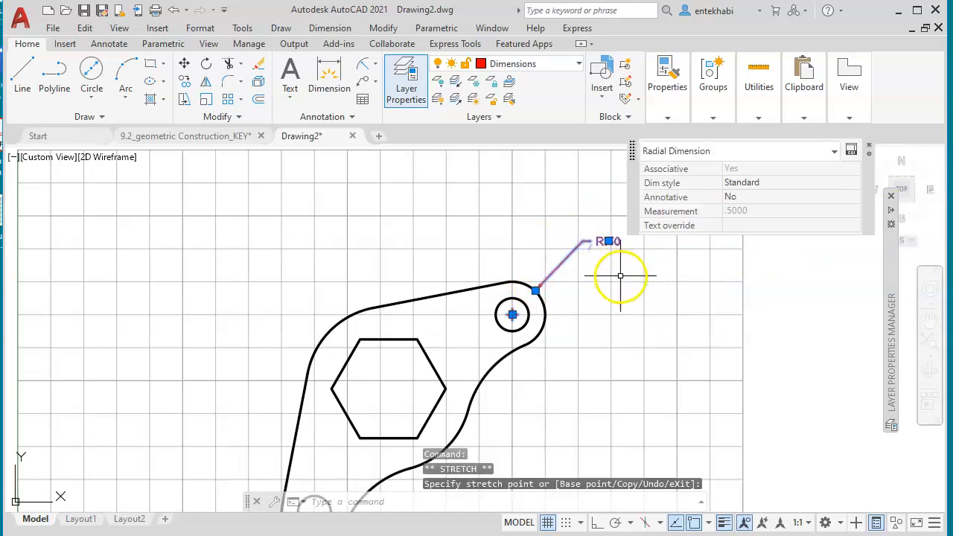
pyautogui.press('Escape')
pyautogui.scroll(1, 568, 287)
pyautogui.scroll(-1, 567, 288)
pyautogui.moveTo(568, 287); pyautogui.dragTo(610, 255, button='middle')
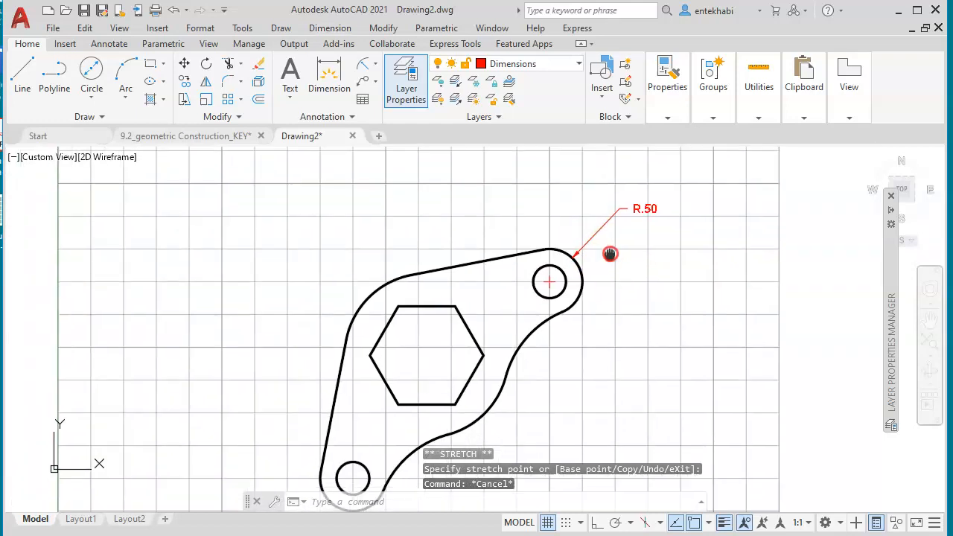
# - Shorten the upper radius dimension's leader by moving its text closer to the arc
pyautogui.scroll(2, 603, 257)
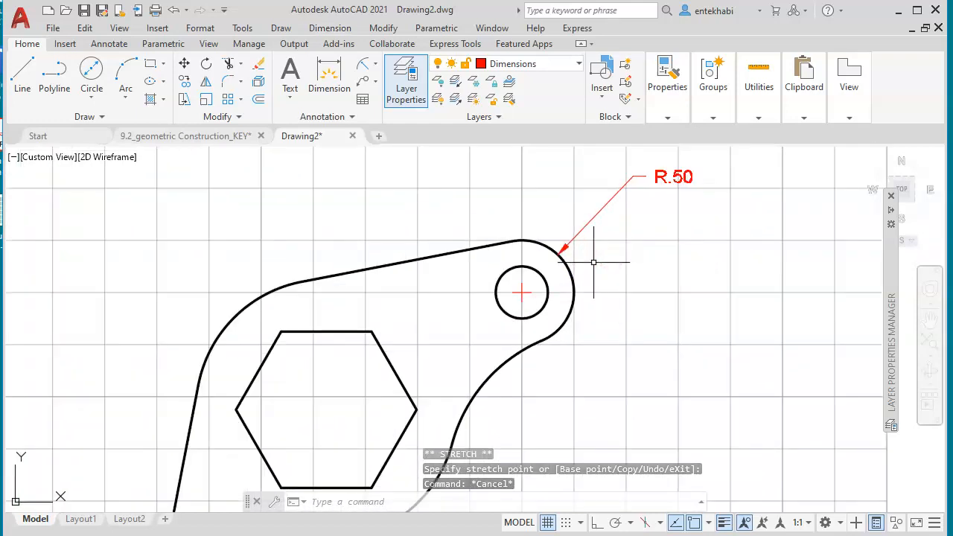
pyautogui.click(631, 174)
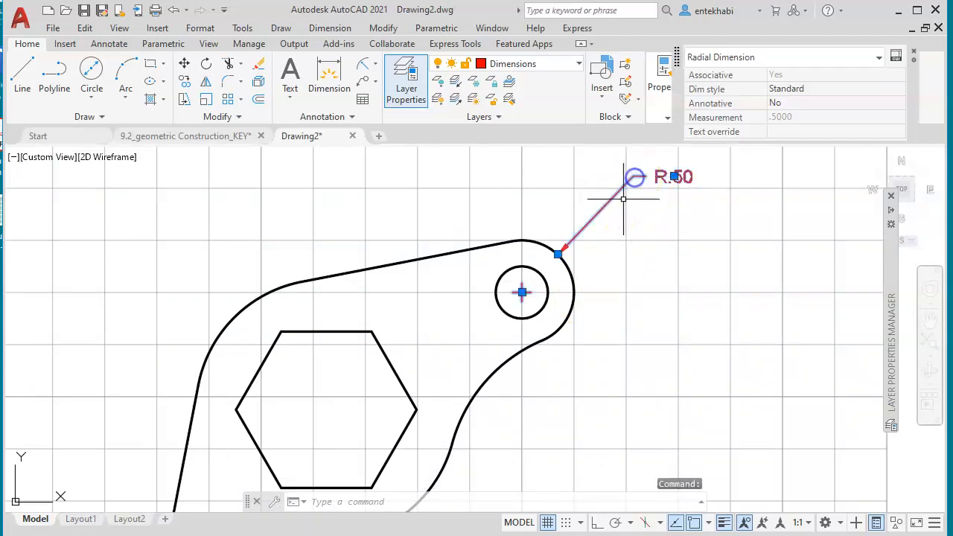
pyautogui.click(673, 176)
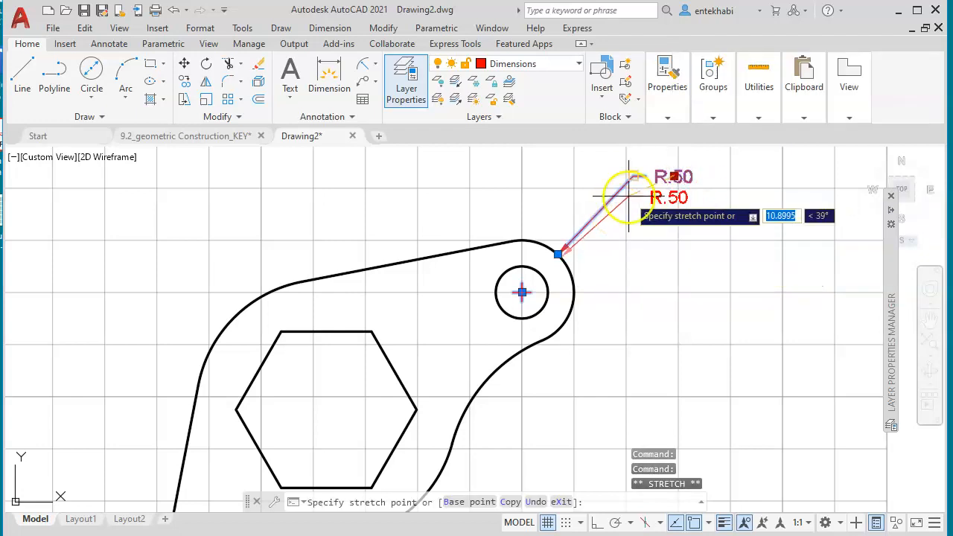
pyautogui.click(618, 206)
pyautogui.press('Escape')
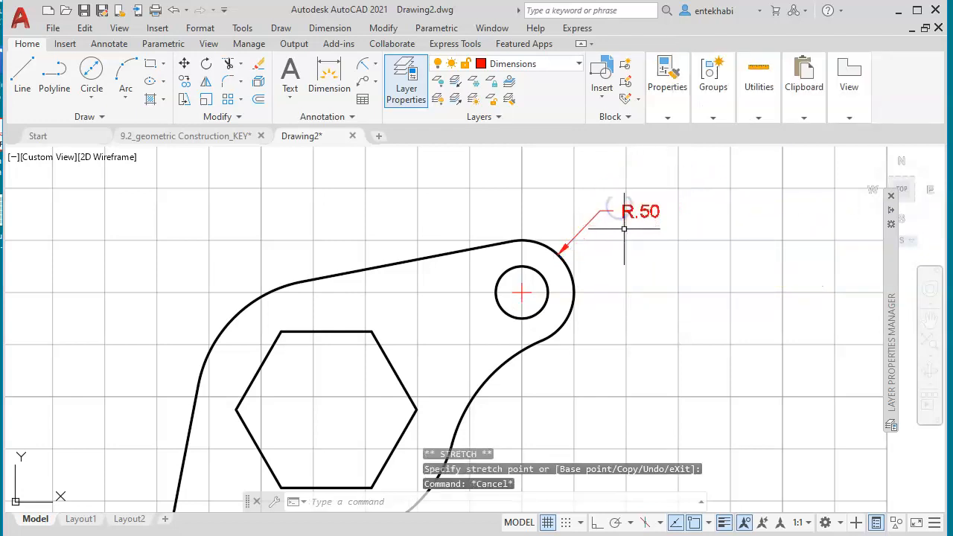
pyautogui.moveTo(595, 298)
pyautogui.mouseDown(button='middle')
pyautogui.moveTo(630, 273)
pyautogui.moveTo(614, 266)
pyautogui.mouseUp(button='middle')
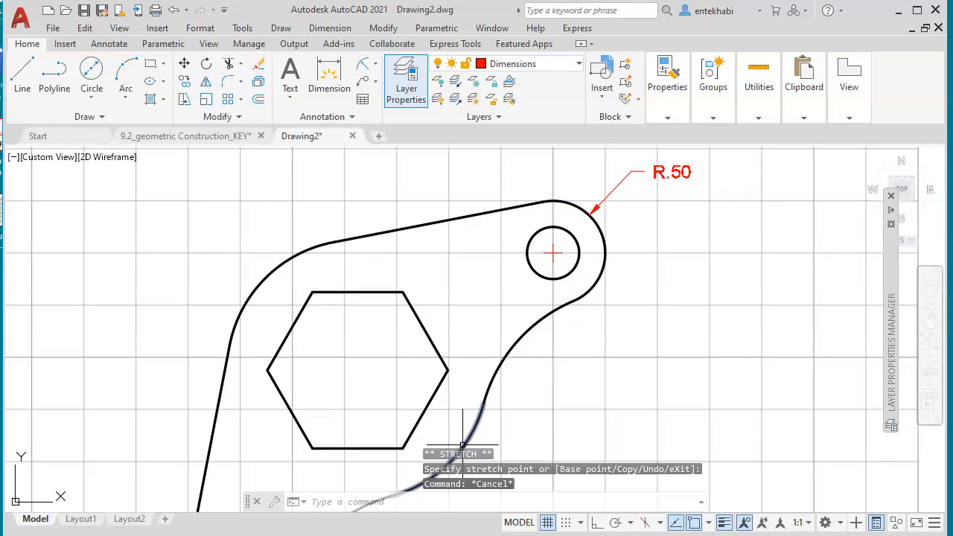
# - Check the assignment figure in the browser, return to AutoCAD, and add a Radius dimension below the outer arc around the lower-left hole
pyautogui.hotkey('alt', 'Tab')
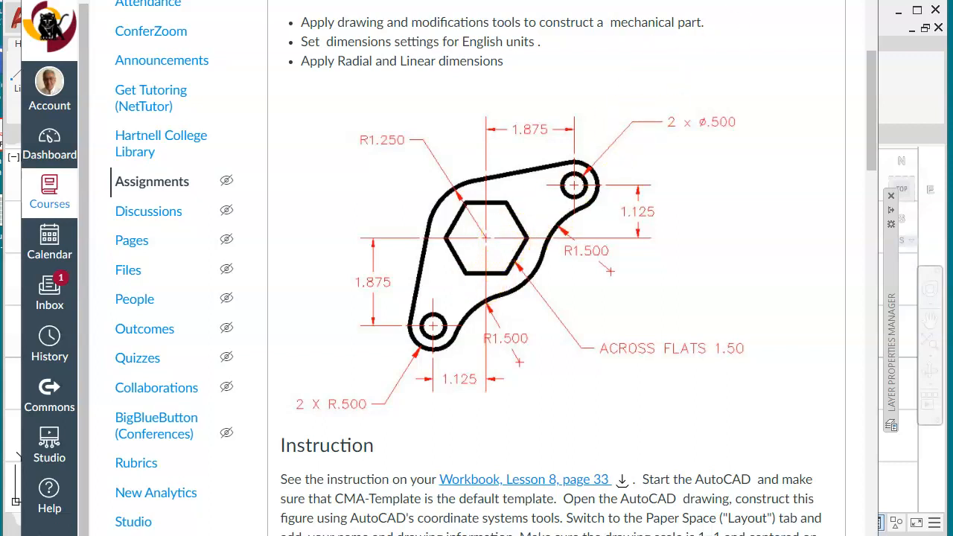
pyautogui.hotkey('alt', 'Tab')
pyautogui.moveTo(580, 247); pyautogui.dragTo(638, 108, button='middle')
pyautogui.moveTo(429, 377); pyautogui.dragTo(491, 238, button='middle')
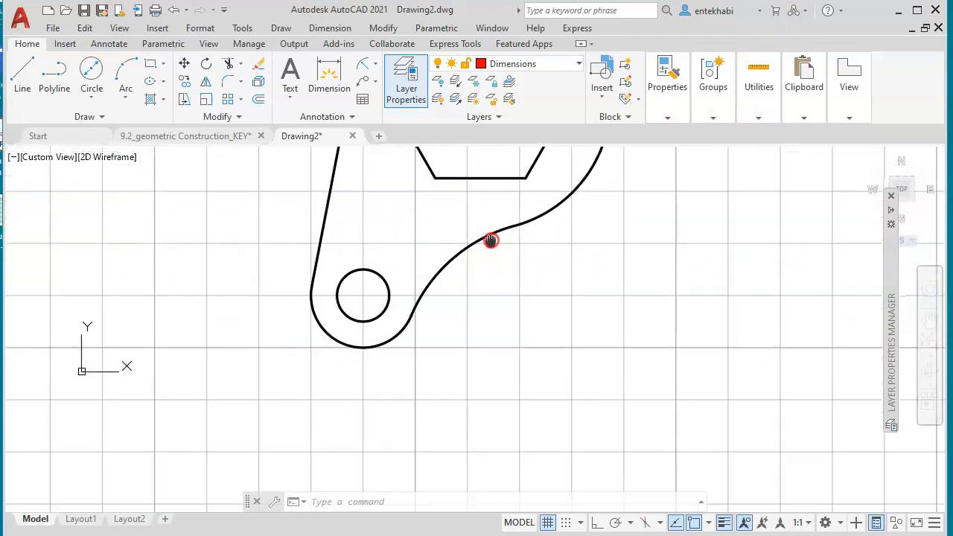
pyautogui.click(365, 71)
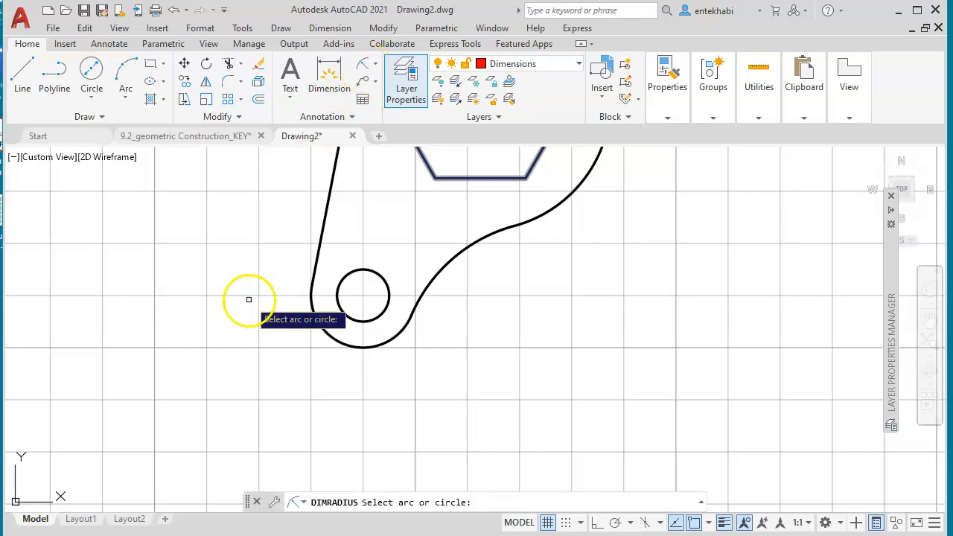
pyautogui.click(320, 343)
pyautogui.click(281, 401)
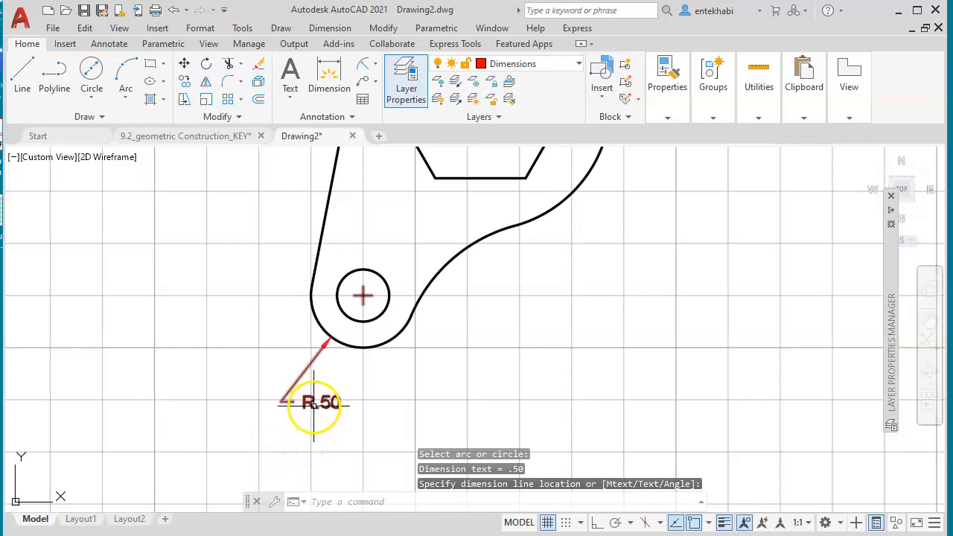
# - Move the lower radius dimension's text to the left of its leader, down and away from the arc
pyautogui.click(311, 409)
pyautogui.click(309, 410)
pyautogui.click(321, 402)
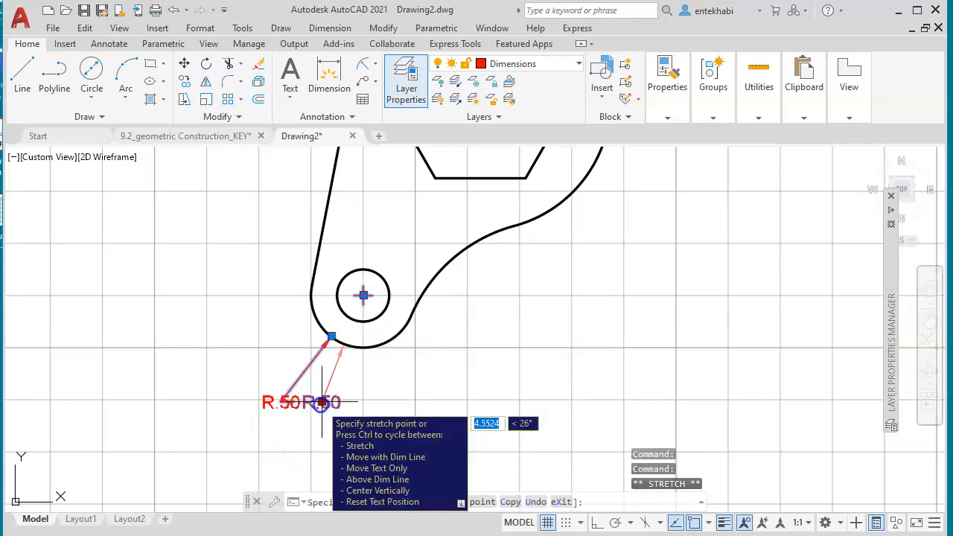
pyautogui.click(257, 406)
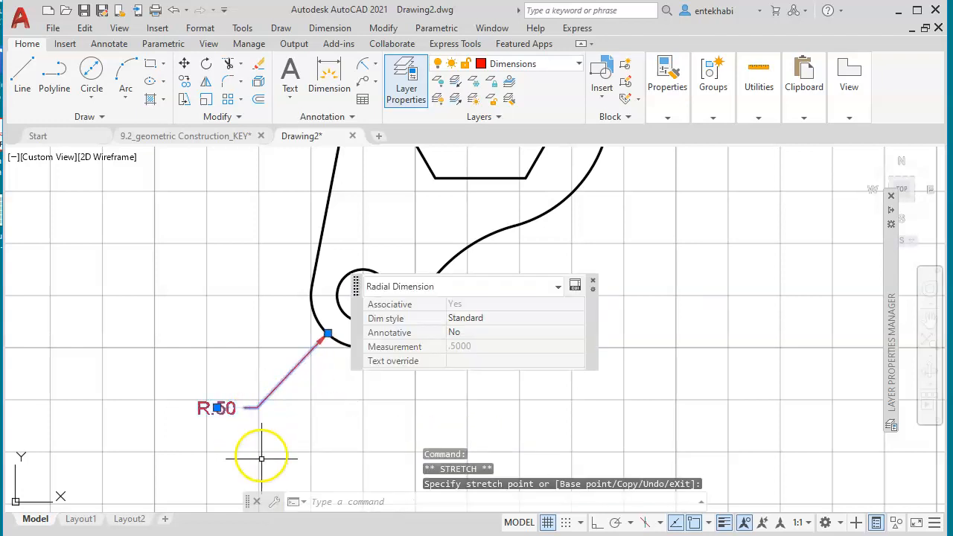
pyautogui.press('Escape')
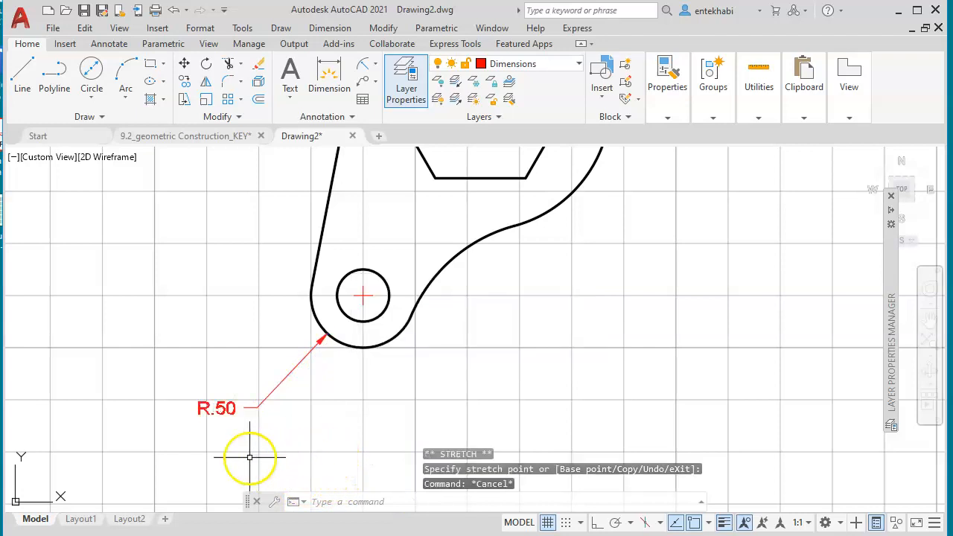
# - Add the prefix "2X " to the lower radius dimension's text so it reads 2X R.50, and finish text editing
pyautogui.scroll(2, 226, 455)
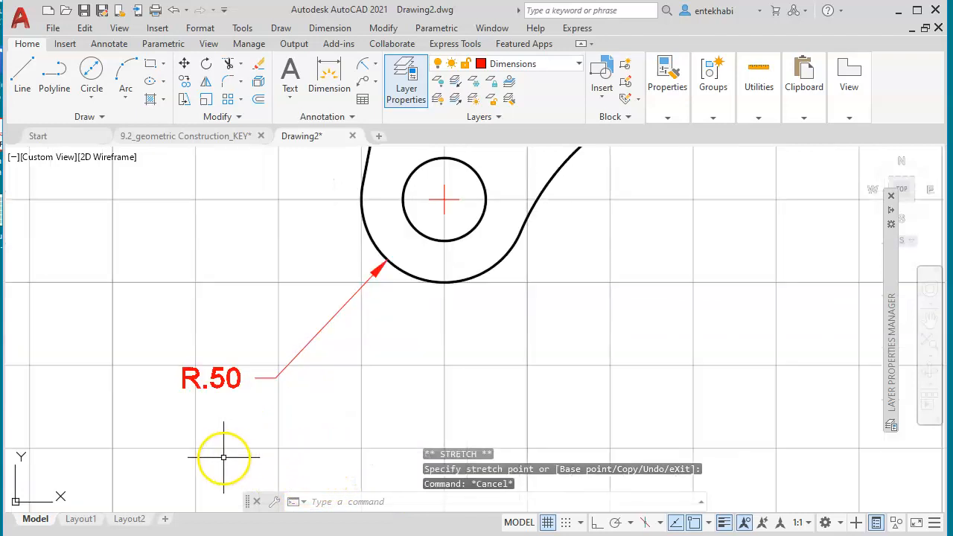
pyautogui.click(223, 378)
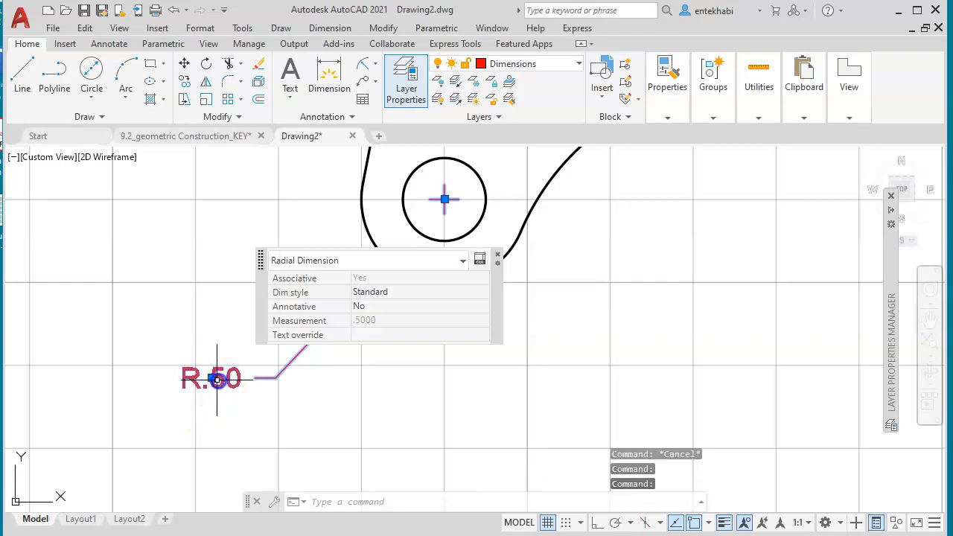
pyautogui.doubleClick(213, 380)
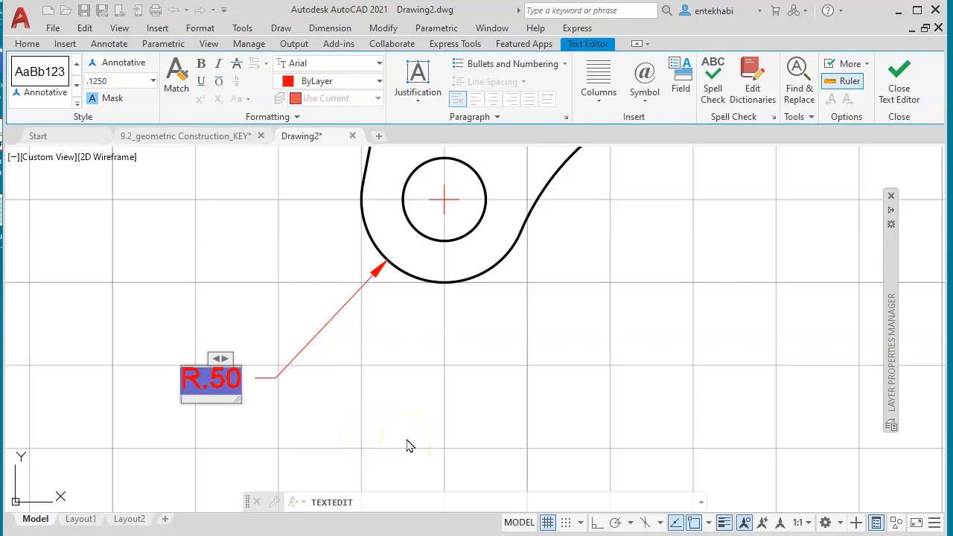
pyautogui.write('2')
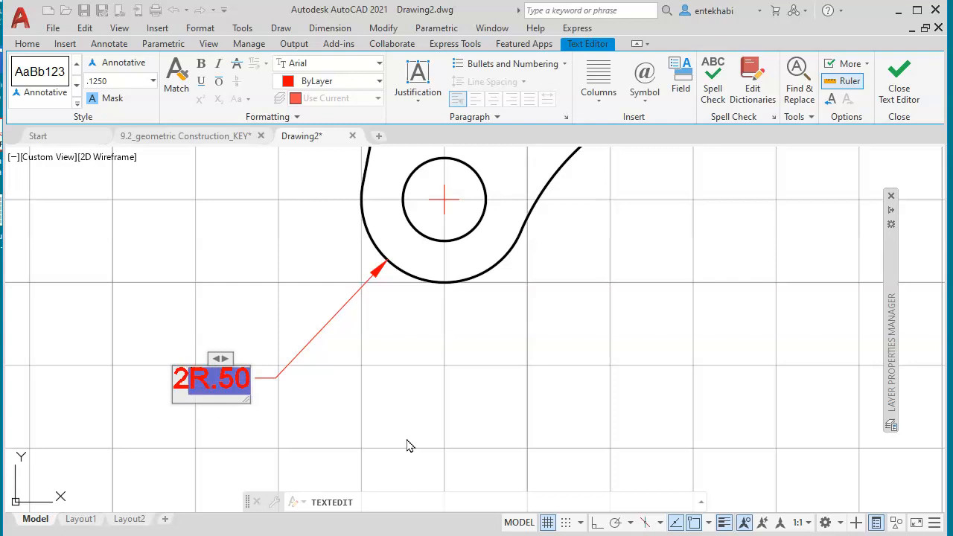
pyautogui.write('X')
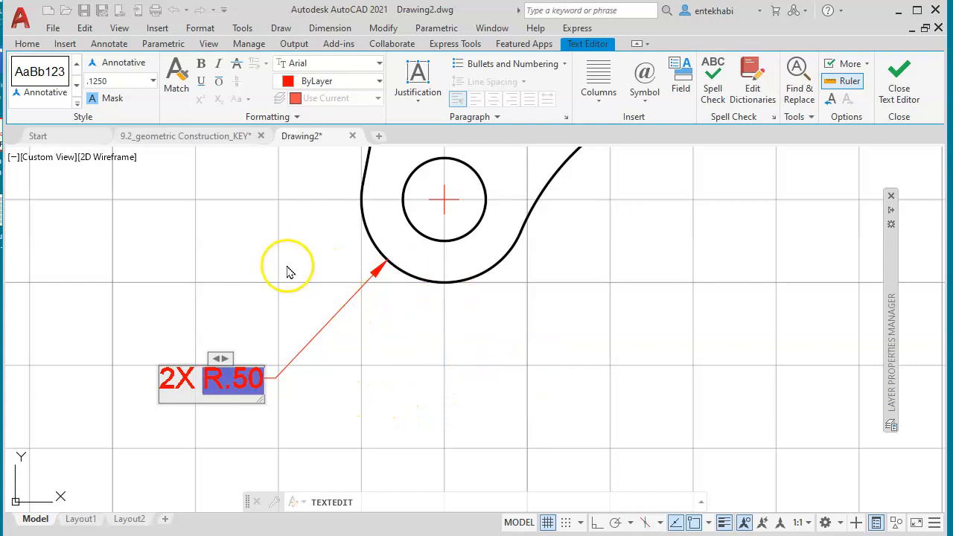
pyautogui.click(238, 264)
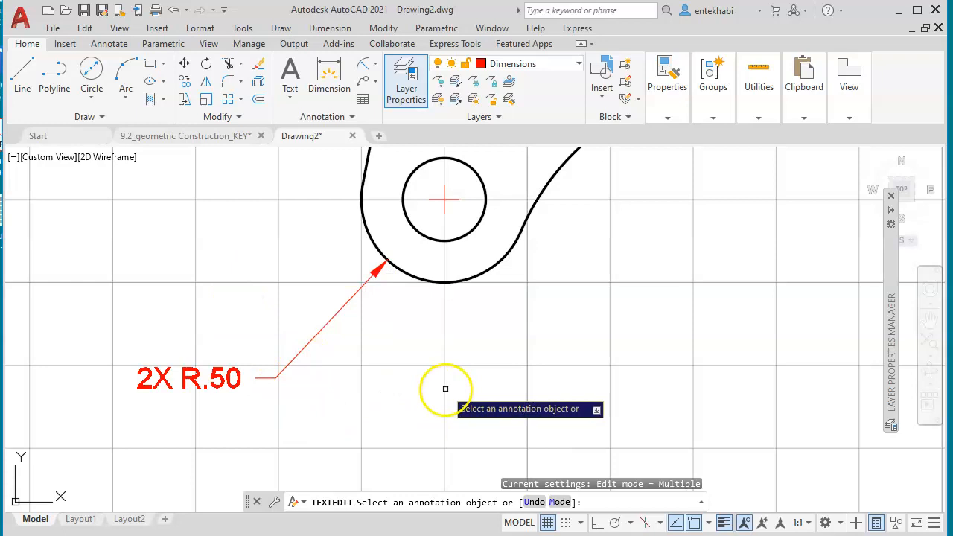
pyautogui.scroll(-2, 445, 388)
pyautogui.moveTo(503, 347)
pyautogui.mouseDown(button='middle')
pyautogui.moveTo(466, 385)
pyautogui.moveTo(386, 427)
pyautogui.mouseUp(button='middle')
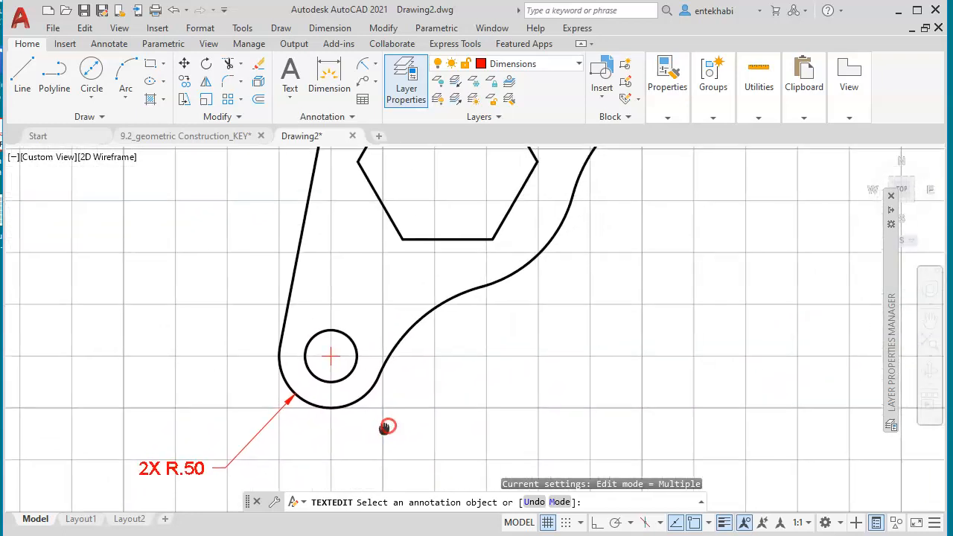
pyautogui.moveTo(483, 372); pyautogui.dragTo(436, 447, button='middle')
pyautogui.moveTo(546, 331); pyautogui.dragTo(520, 379, button='middle')
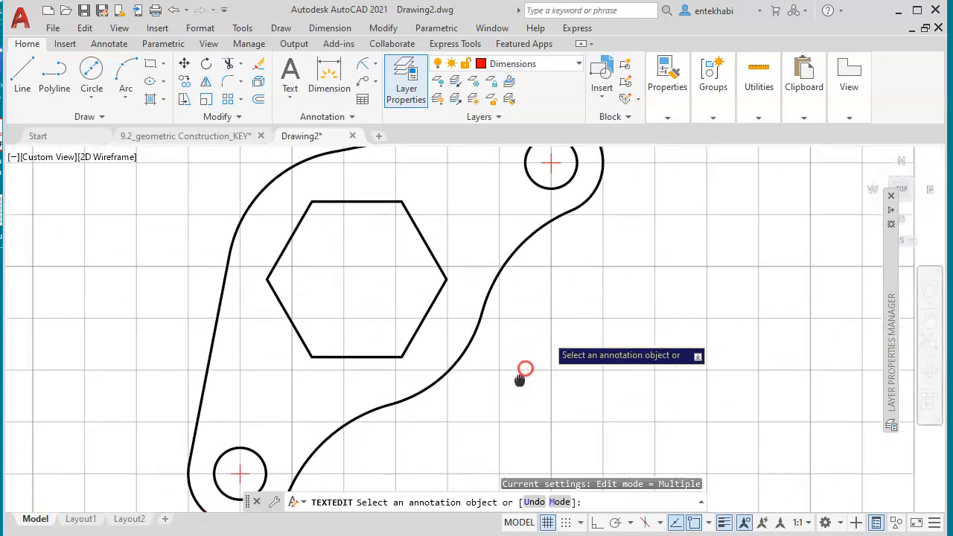
pyautogui.scroll(-2, 519, 380)
pyautogui.press('Escape')
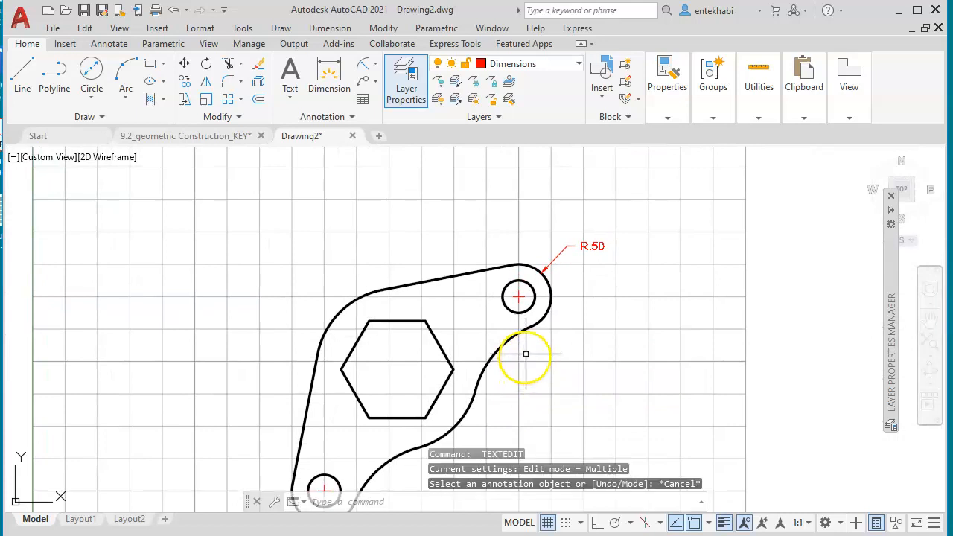
# - Erase the R.50 radius dimension at the outer arc around the upper-right hole
pyautogui.click(592, 247)
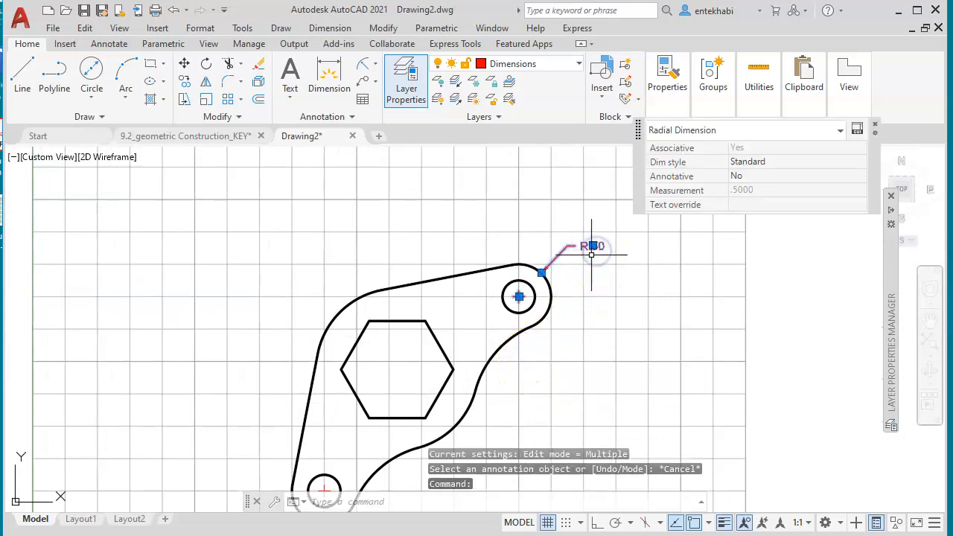
pyautogui.write('e')
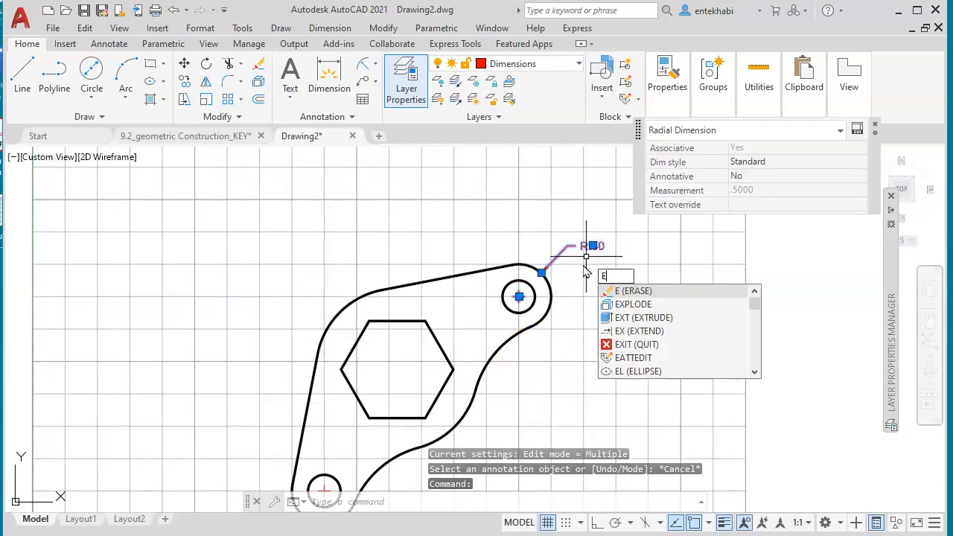
pyautogui.press('Return')
# - Add a Diameter dimension to the upper-right hole, placing it above and to the right of the part's outline
pyautogui.moveTo(488, 370); pyautogui.dragTo(546, 226, button='middle')
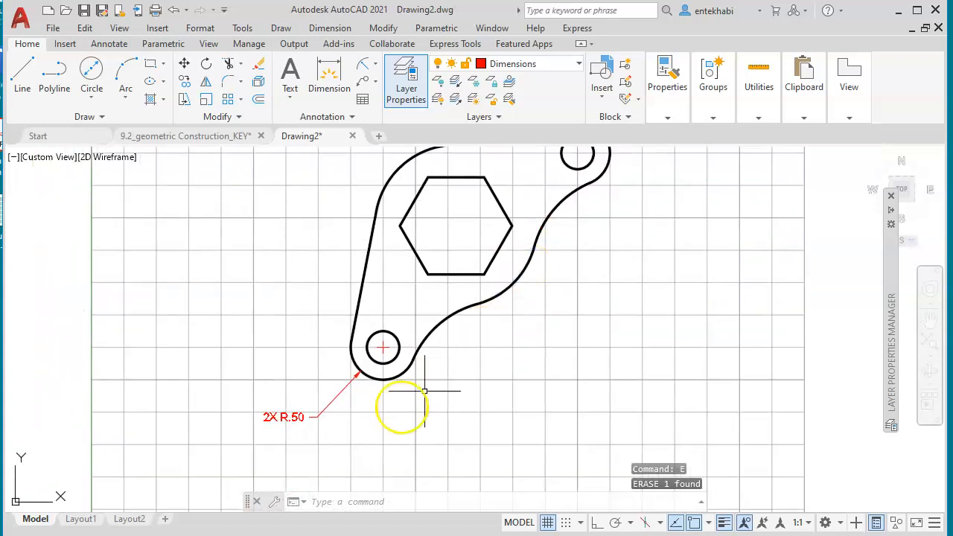
pyautogui.scroll(2, 345, 434)
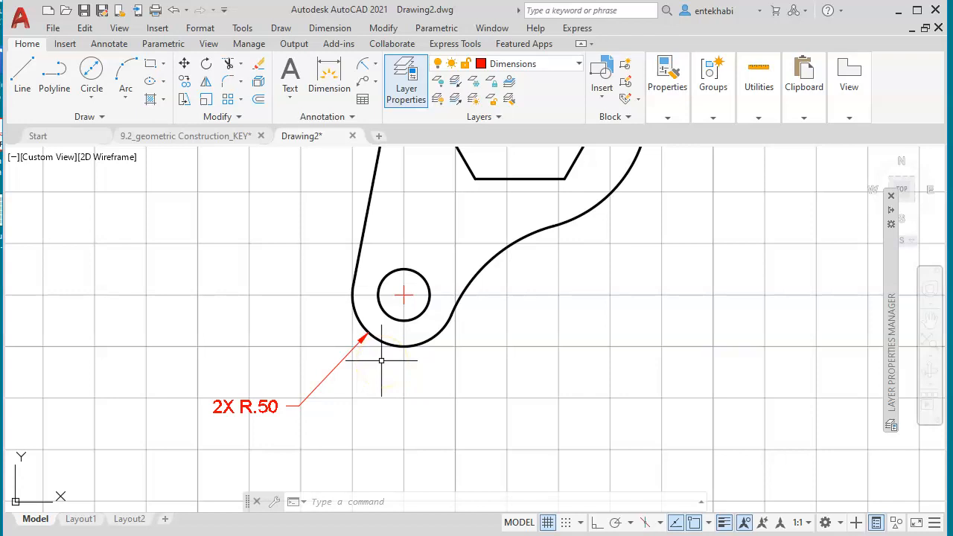
pyautogui.moveTo(542, 334); pyautogui.dragTo(504, 406, button='middle')
pyautogui.scroll(-2, 515, 372)
pyautogui.moveTo(509, 370)
pyautogui.mouseDown(button='middle')
pyautogui.moveTo(475, 392)
pyautogui.moveTo(436, 391)
pyautogui.mouseUp(button='middle')
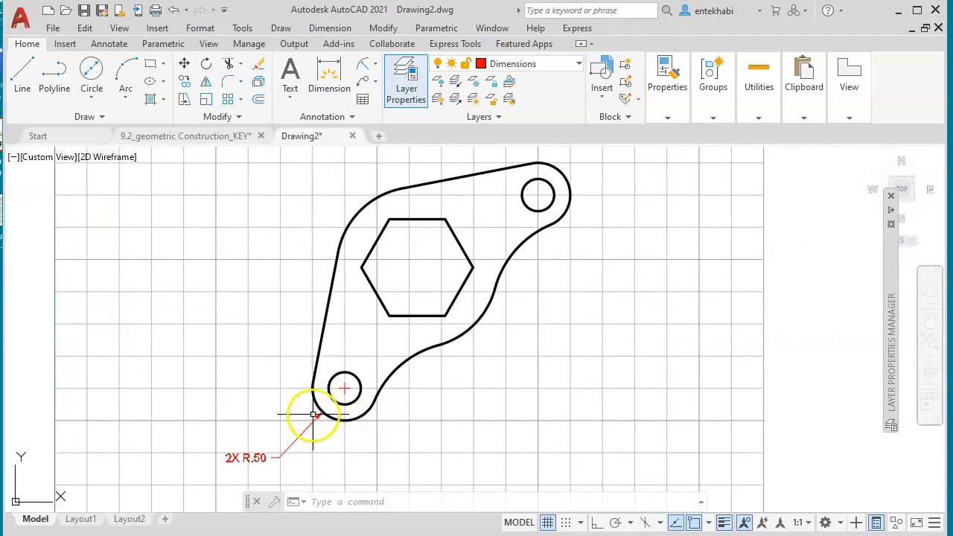
pyautogui.moveTo(516, 298); pyautogui.dragTo(442, 398, button='middle')
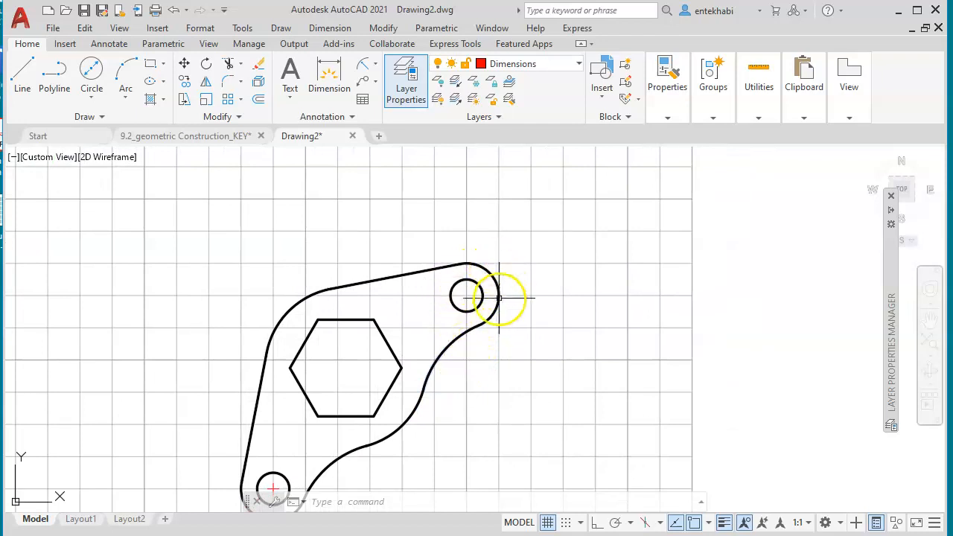
pyautogui.click(375, 68)
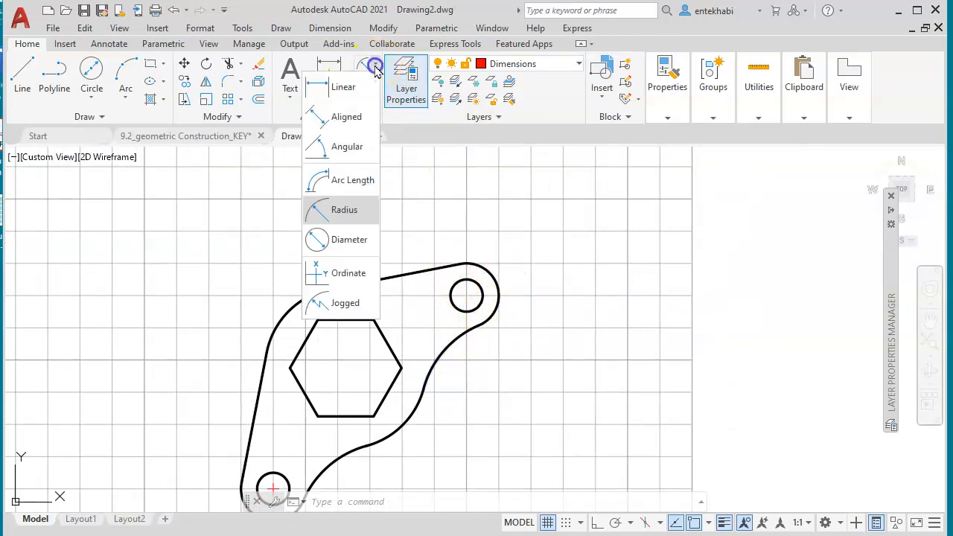
pyautogui.click(339, 239)
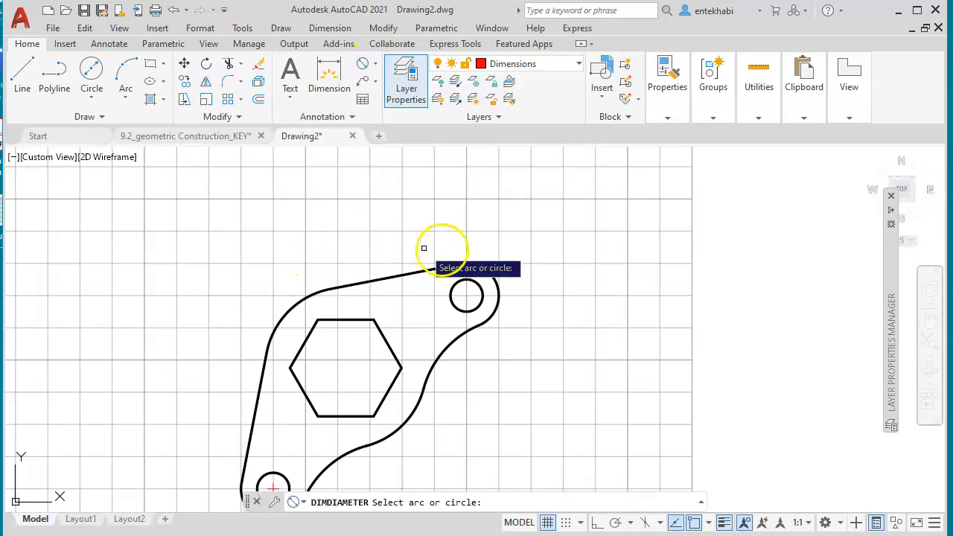
pyautogui.click(478, 283)
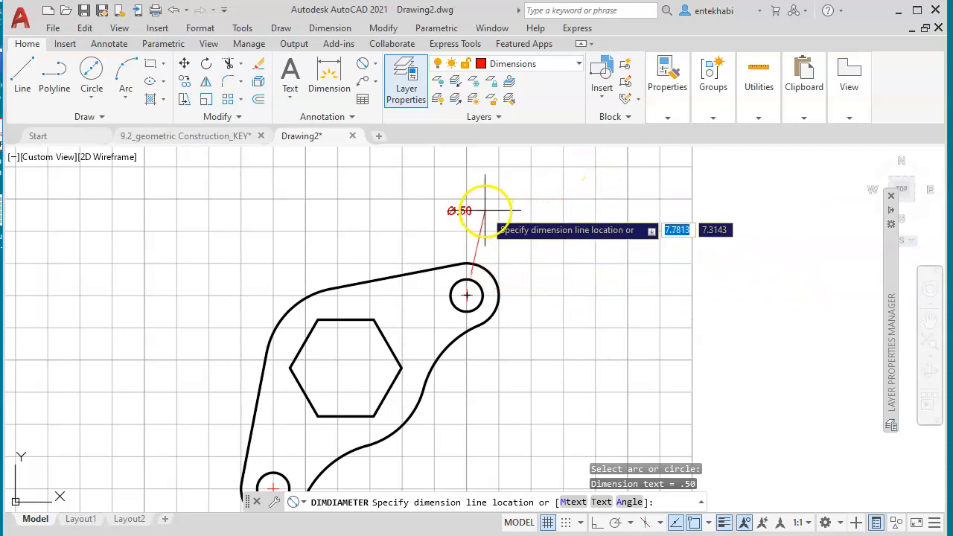
pyautogui.click(519, 228)
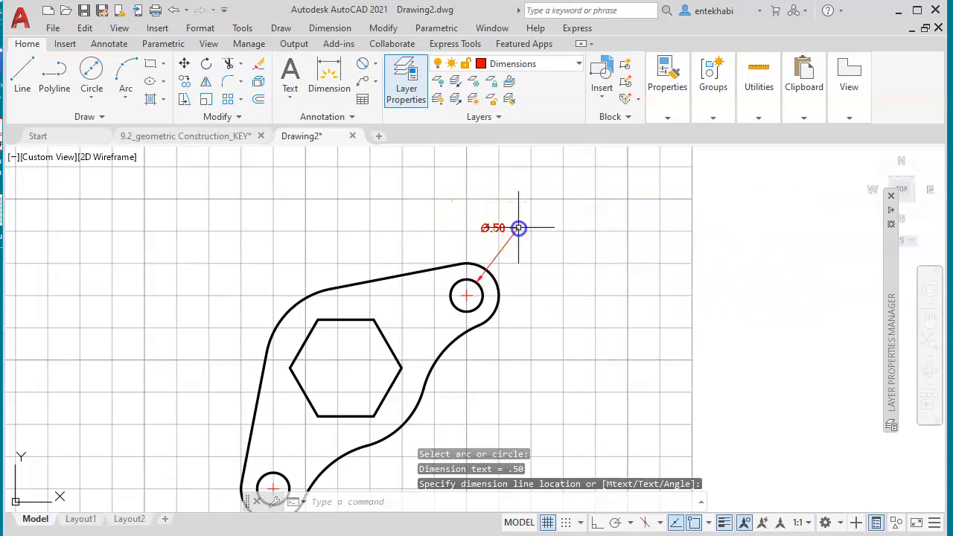
# - Move the diameter dimension's text to the right of its leader, clear of the elbow
pyautogui.scroll(4, 521, 249)
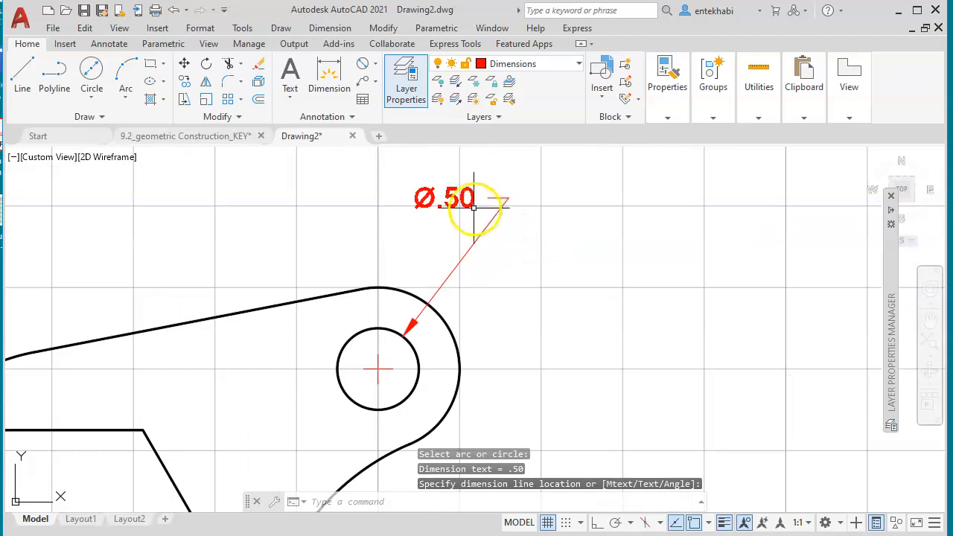
pyautogui.click(462, 199)
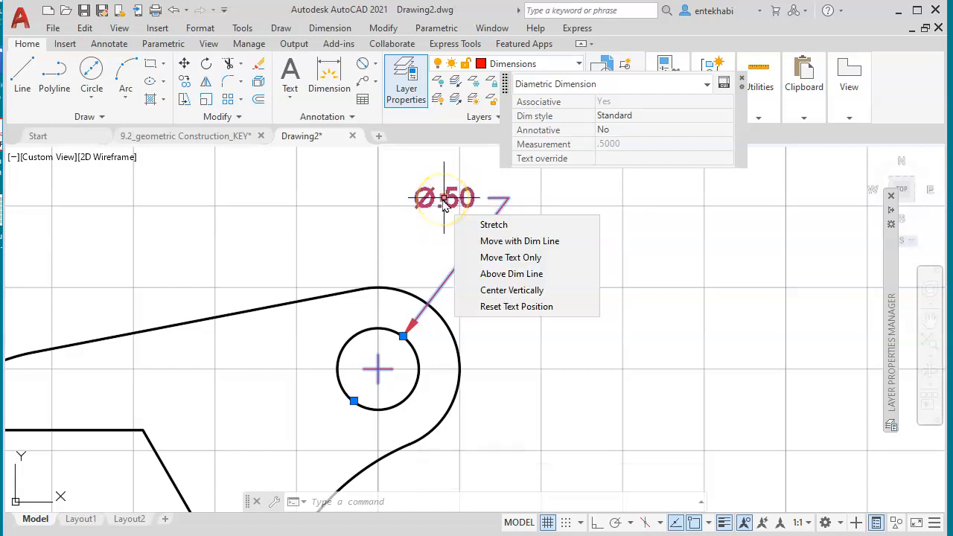
pyautogui.click(443, 197)
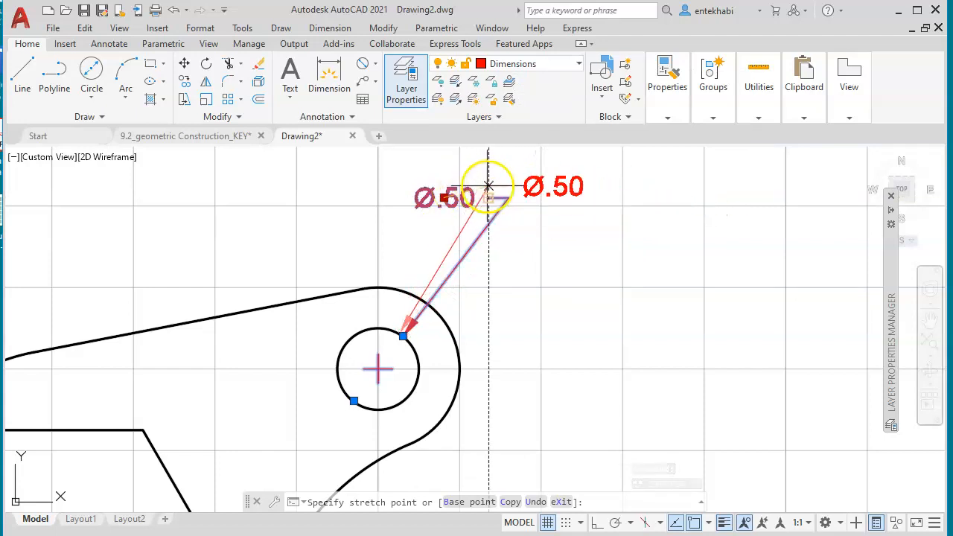
pyautogui.click(510, 191)
pyautogui.click(530, 272)
pyautogui.press('Escape')
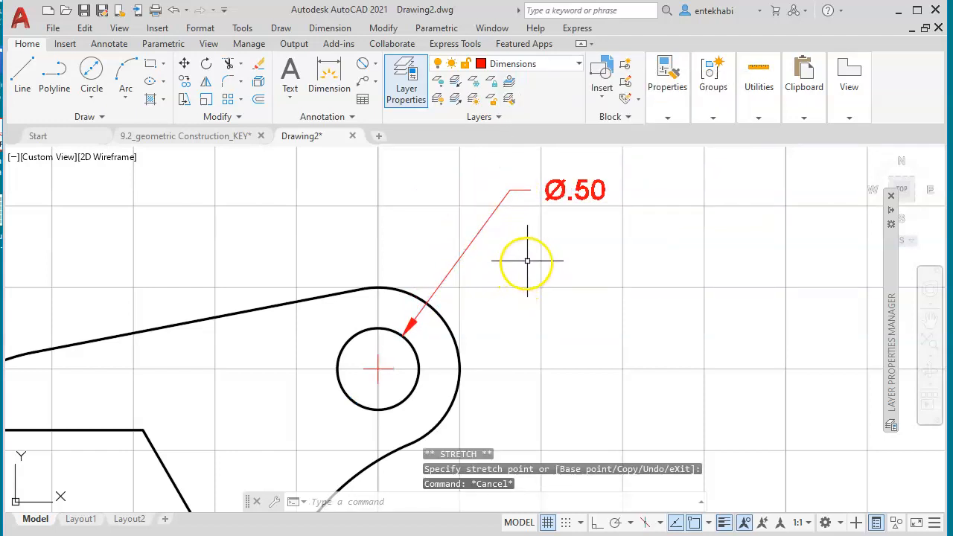
# - Add the prefix "2X " to the upper-right hole's diameter dimension so it reads 2X Ø.50
pyautogui.scroll(2, 583, 214)
pyautogui.doubleClick(590, 186)
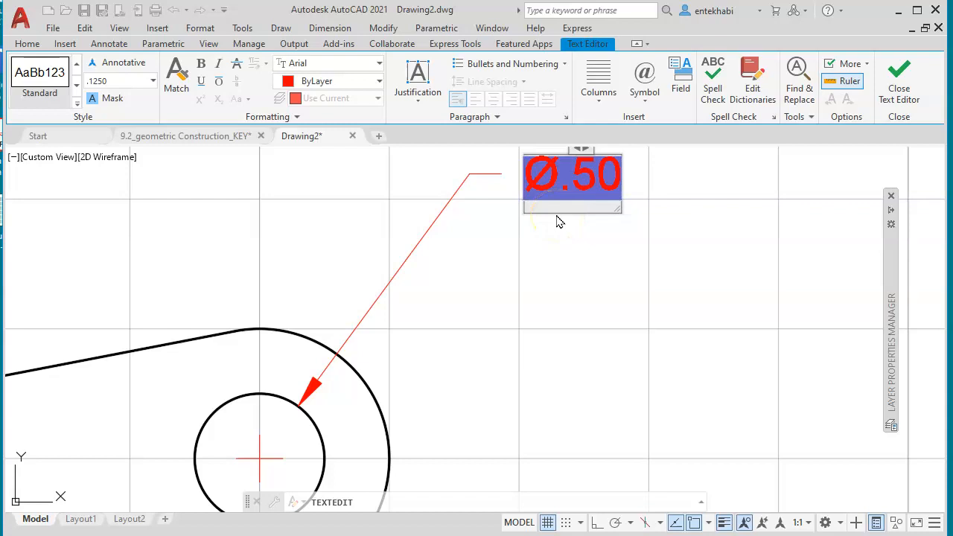
pyautogui.write('2X')
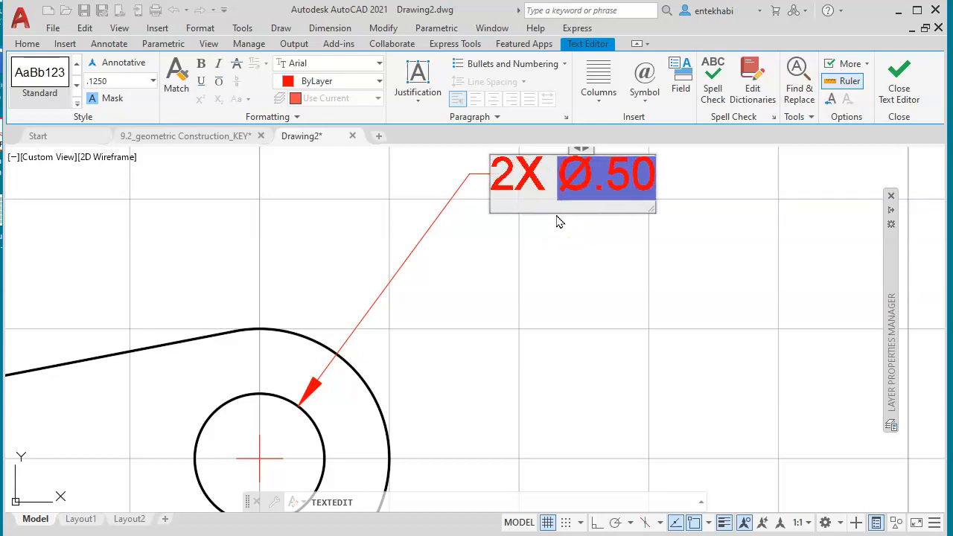
pyautogui.click(548, 294)
pyautogui.scroll(-4, 510, 298)
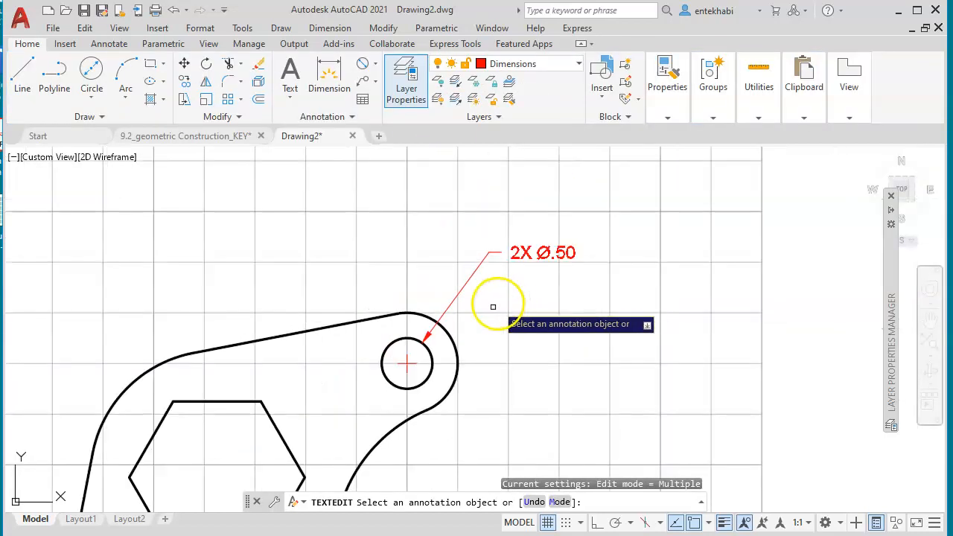
# - Add a Radius dimension to the concave arc below the upper-right hole, placed outside the part, and check the assignment figure
pyautogui.scroll(-3, 463, 330)
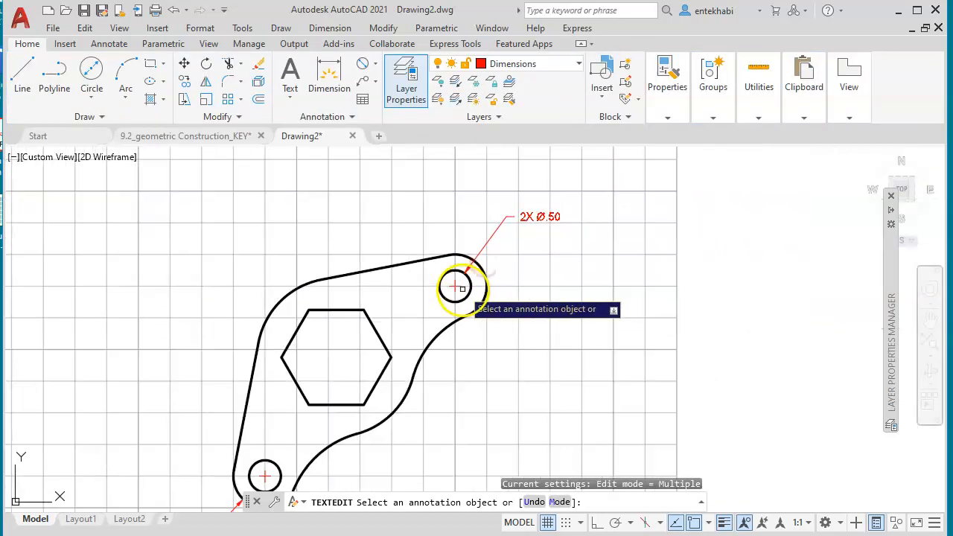
pyautogui.moveTo(428, 310); pyautogui.dragTo(452, 263, button='middle')
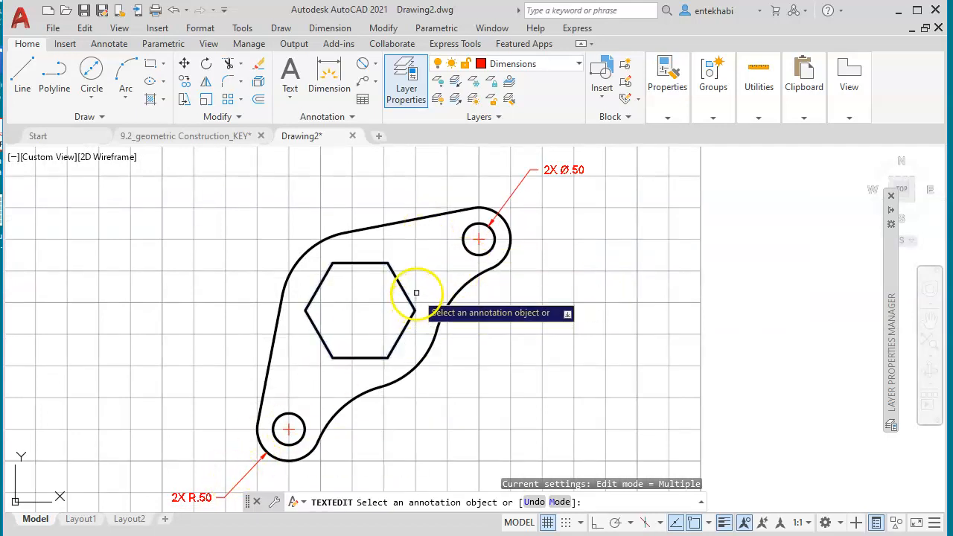
pyautogui.moveTo(374, 276)
pyautogui.mouseDown(button='middle')
pyautogui.moveTo(432, 276)
pyautogui.moveTo(436, 267)
pyautogui.mouseUp(button='middle')
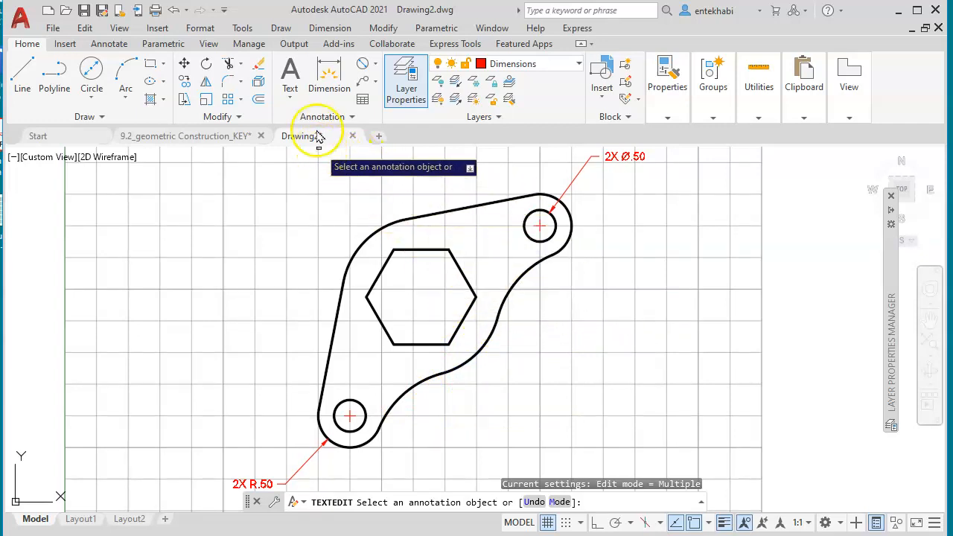
pyautogui.click(330, 29)
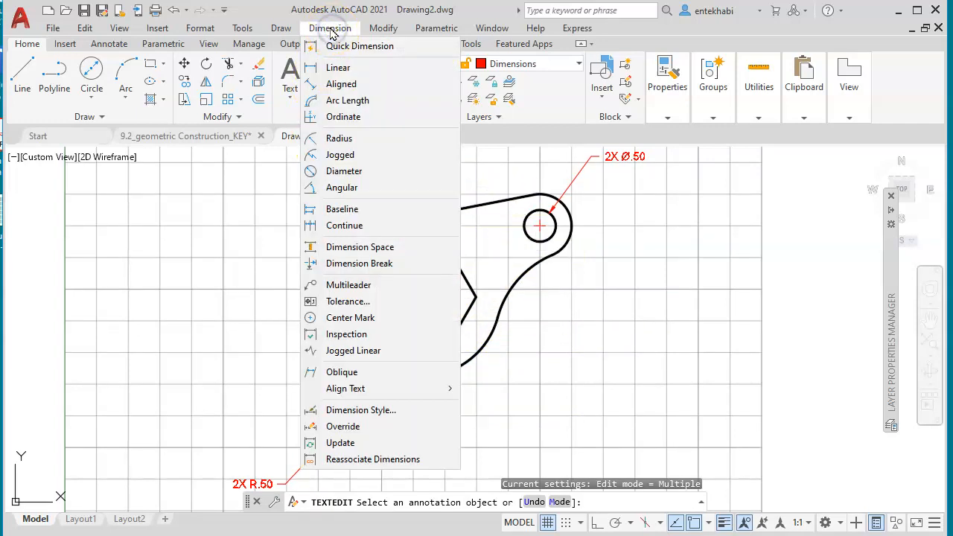
pyautogui.click(336, 140)
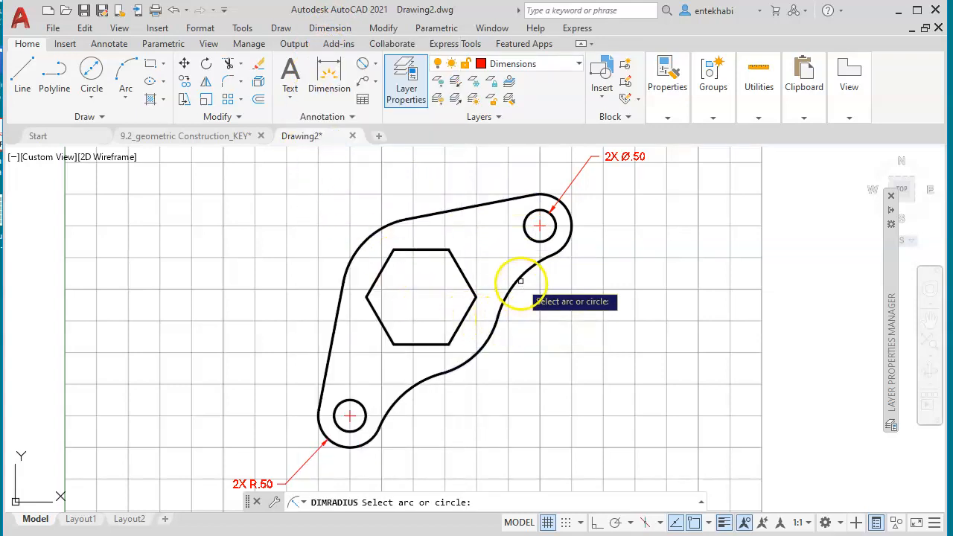
pyautogui.click(520, 279)
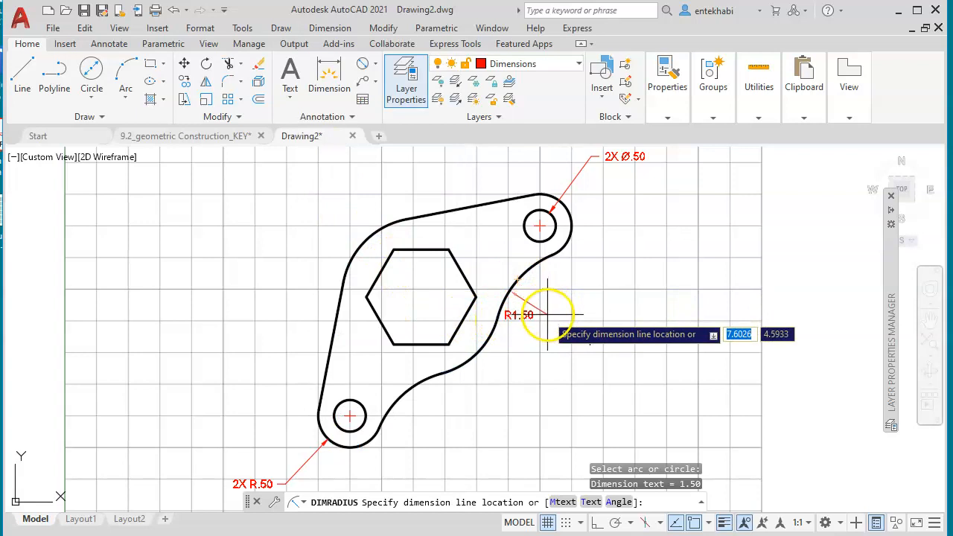
pyautogui.click(553, 307)
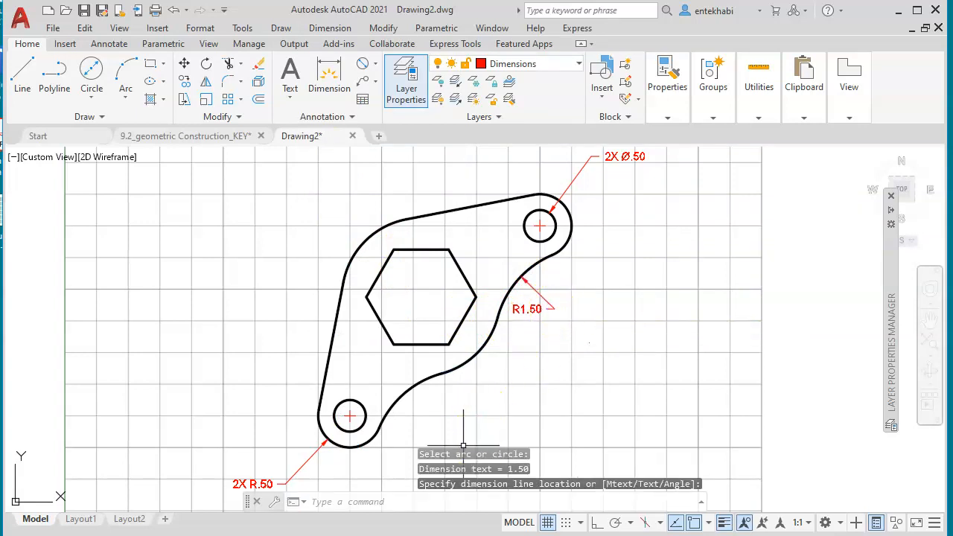
pyautogui.hotkey('alt', 'Tab')
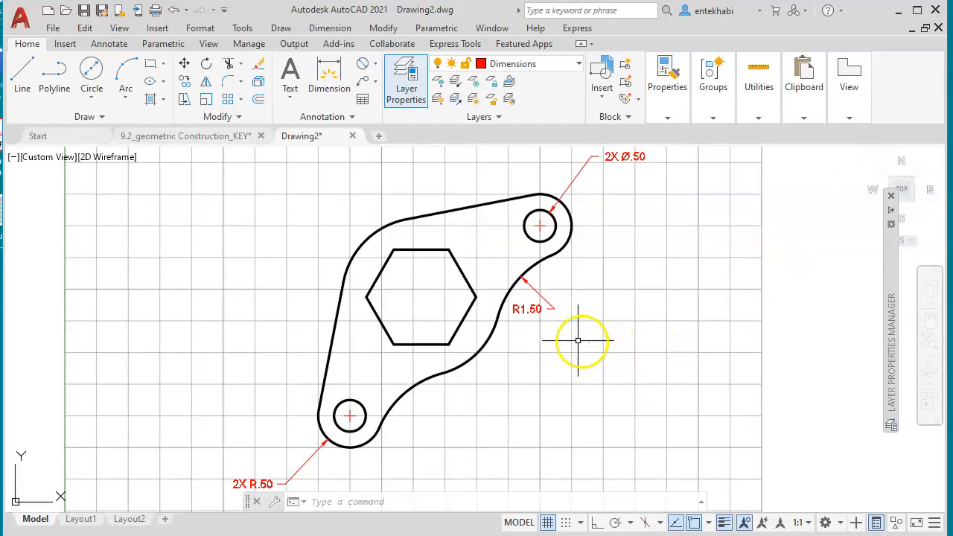
pyautogui.scroll(3, 579, 340)
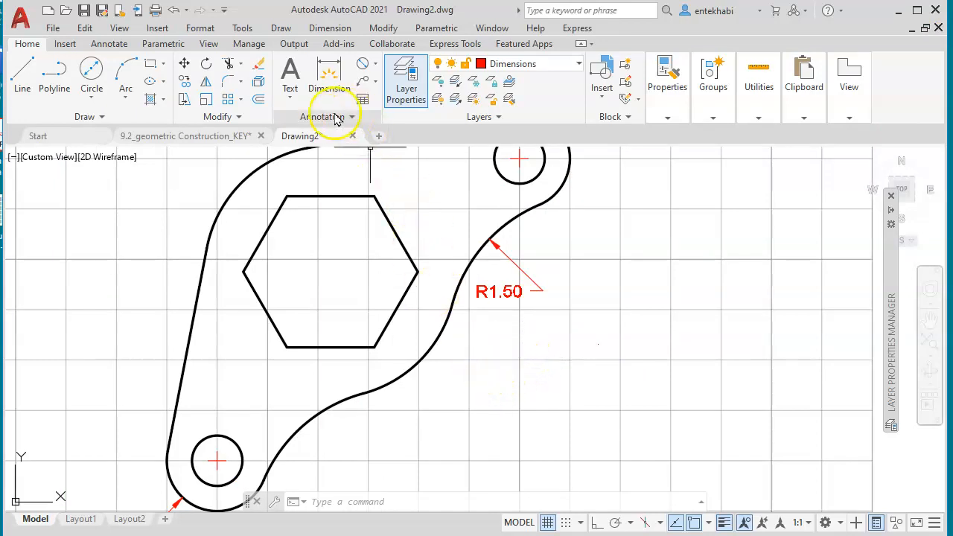
# - Add a center mark for the concave arc below the upper-right hole
pyautogui.click(330, 30)
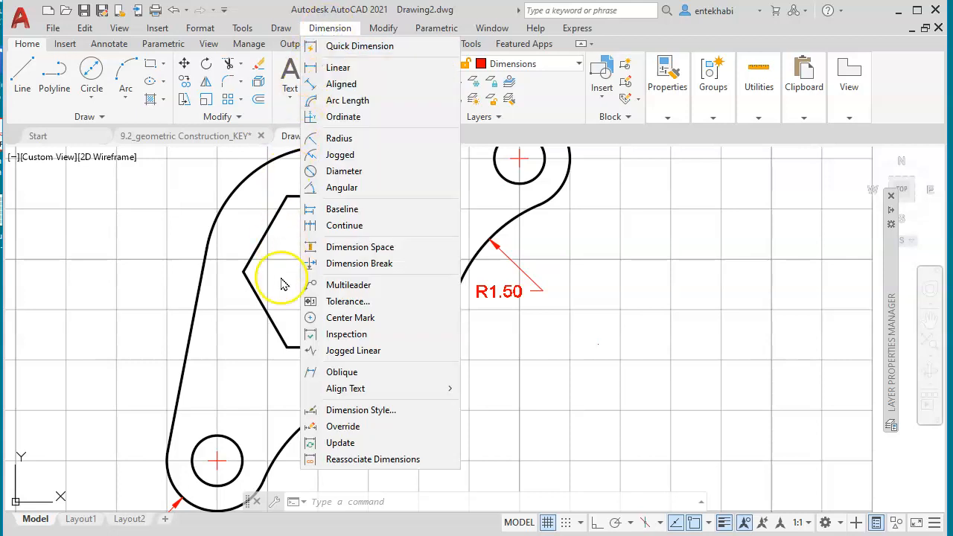
pyautogui.click(337, 318)
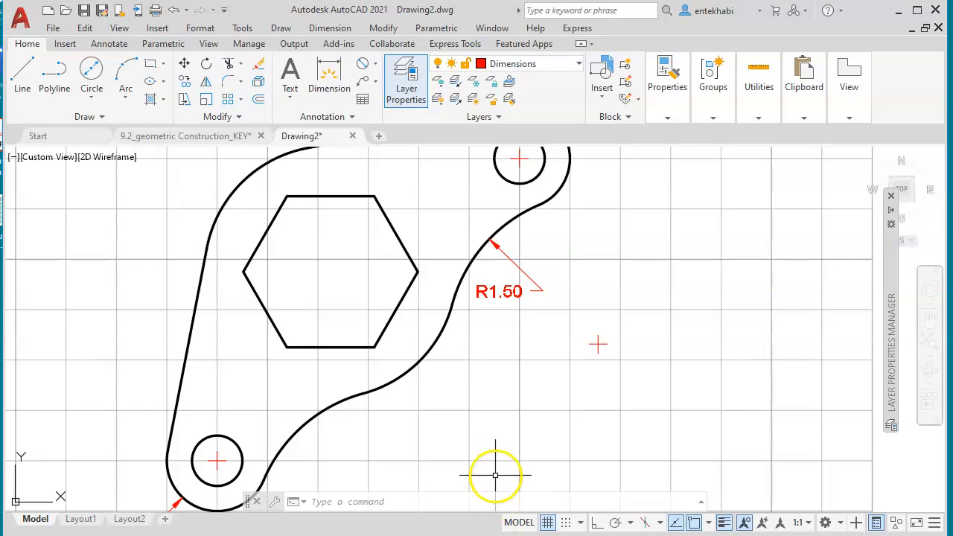
pyautogui.scroll(-2, 493, 468)
pyautogui.moveTo(494, 454)
pyautogui.mouseDown(button='middle')
pyautogui.moveTo(506, 371)
pyautogui.moveTo(523, 397)
pyautogui.mouseUp(button='middle')
pyautogui.scroll(3, 518, 409)
pyautogui.scroll(-2, 519, 410)
pyautogui.moveTo(519, 409); pyautogui.dragTo(519, 392, button='middle')
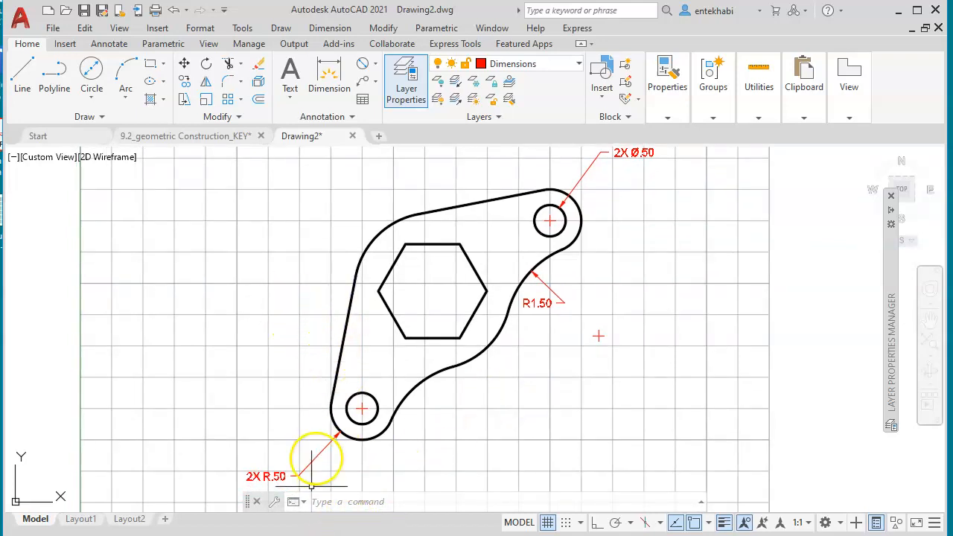
pyautogui.click(316, 499)
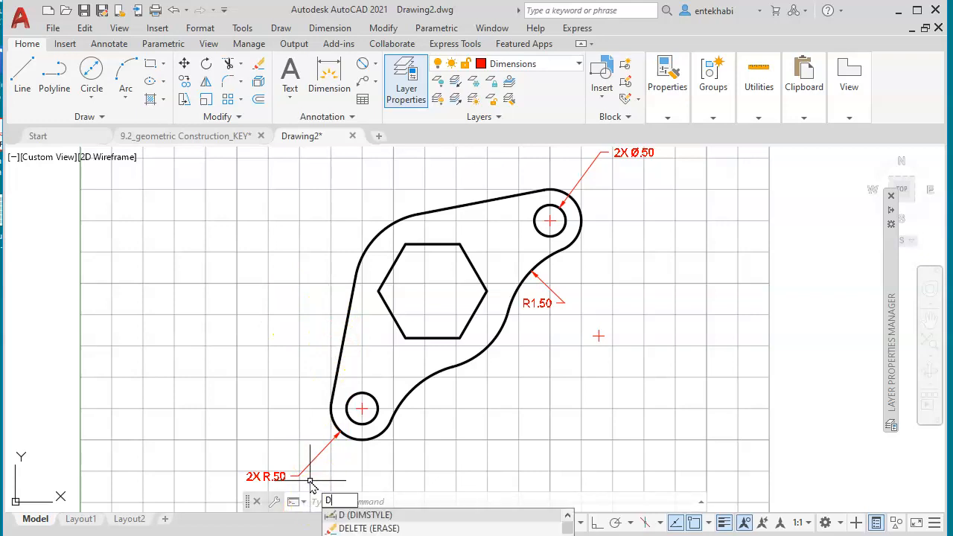
pyautogui.press('Return')
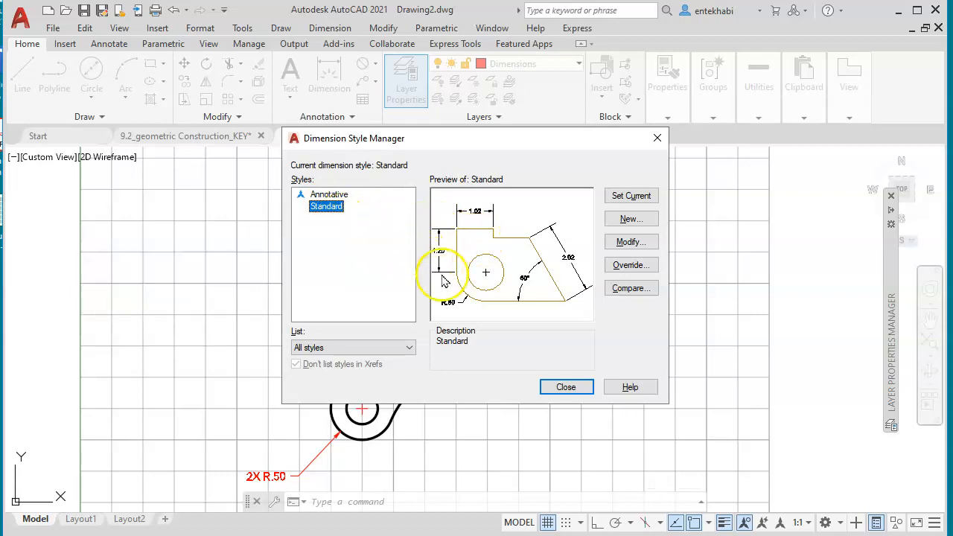
pyautogui.click(629, 220)
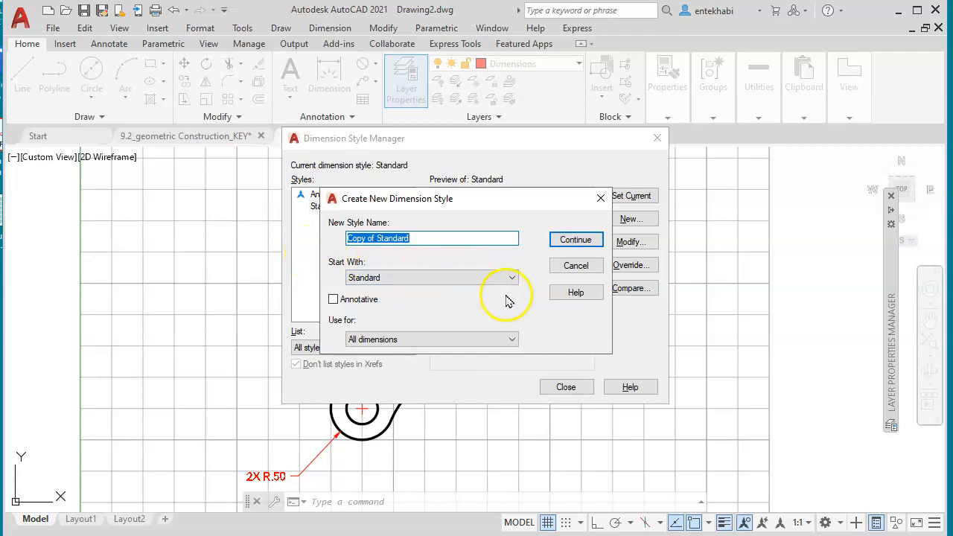
pyautogui.click(574, 240)
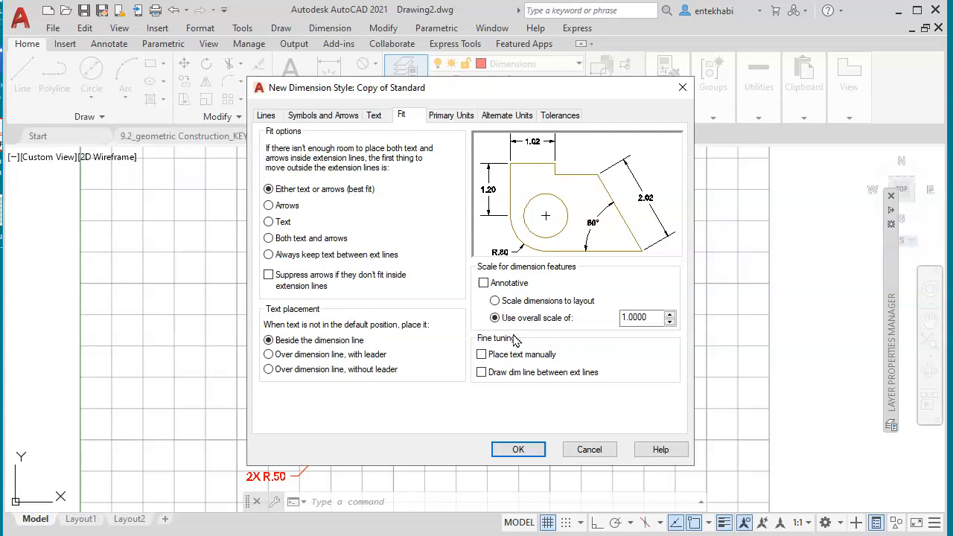
pyautogui.click(591, 450)
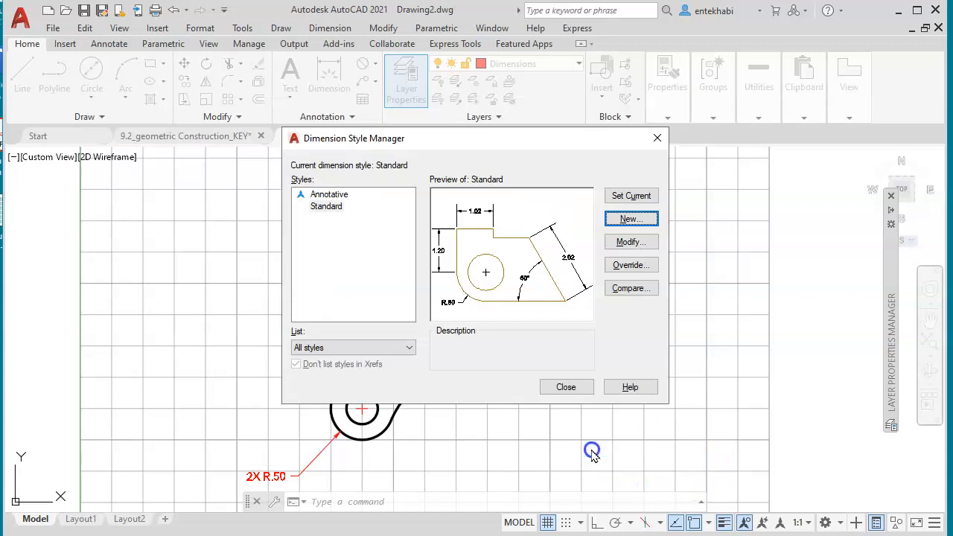
pyautogui.click(564, 387)
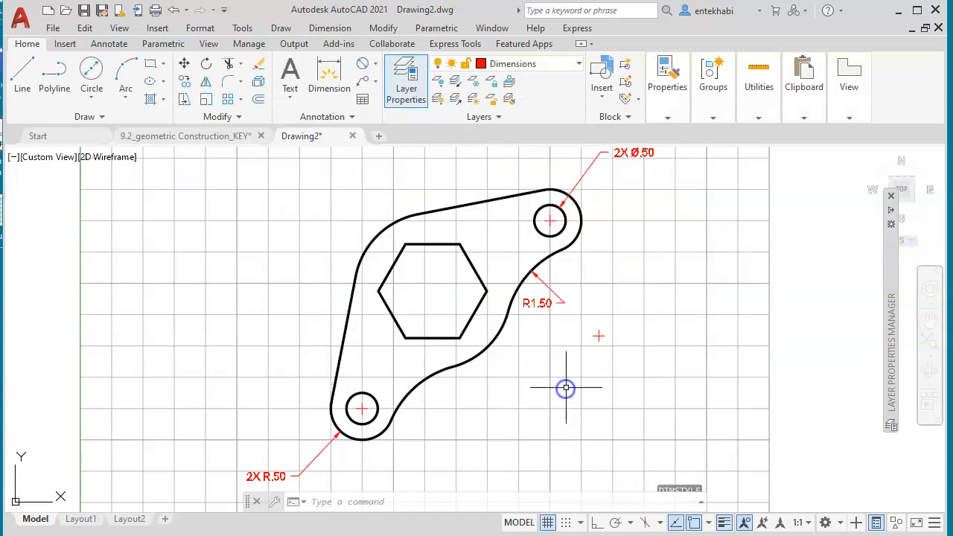
# - Add a horizontal Linear dimension from the upper-right hole's center to the hexagon's center, placed above the part
pyautogui.moveTo(502, 384); pyautogui.dragTo(587, 446, button='middle')
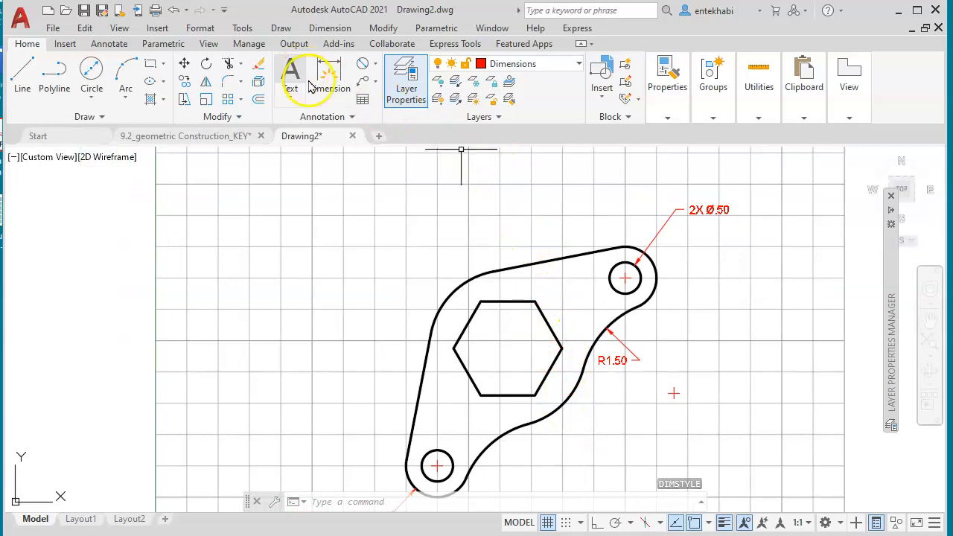
pyautogui.click(375, 67)
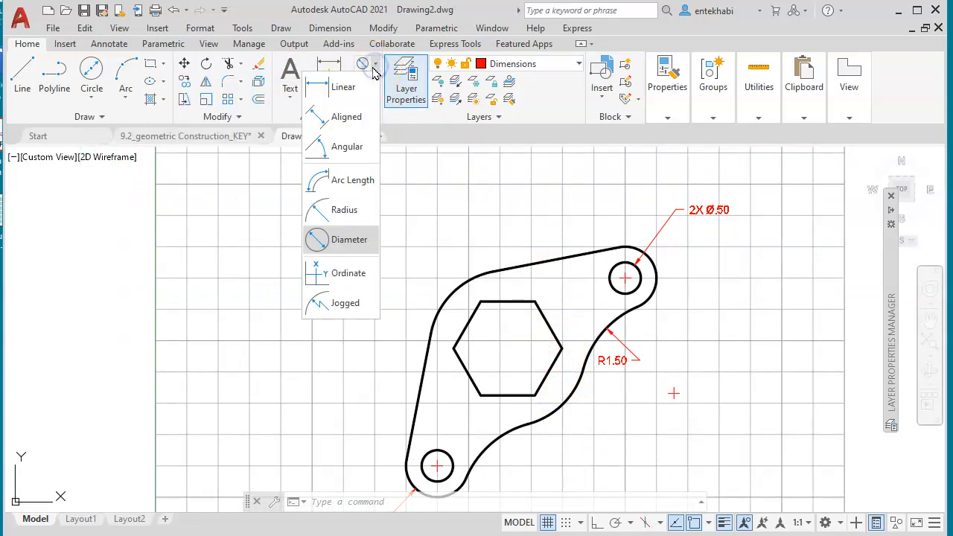
pyautogui.click(326, 89)
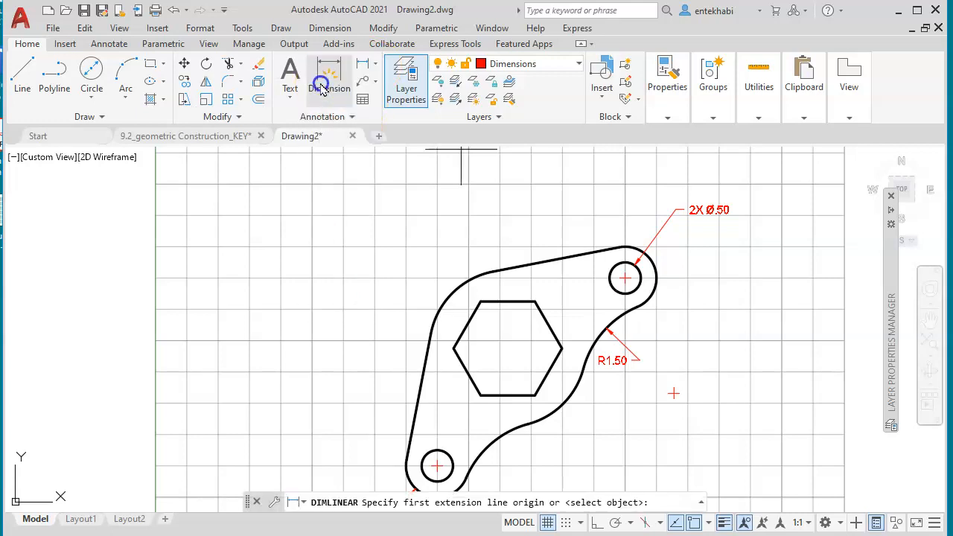
pyautogui.click(623, 279)
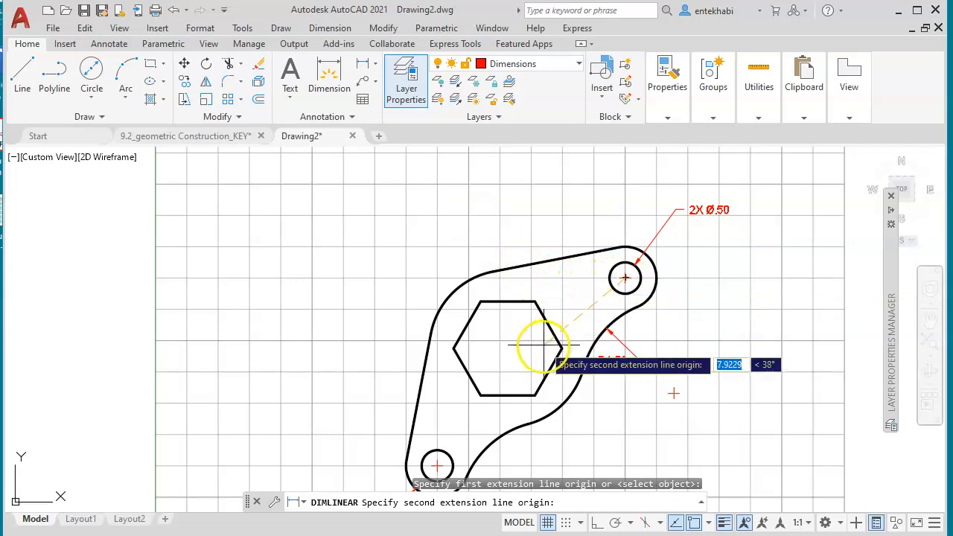
pyautogui.click(507, 347)
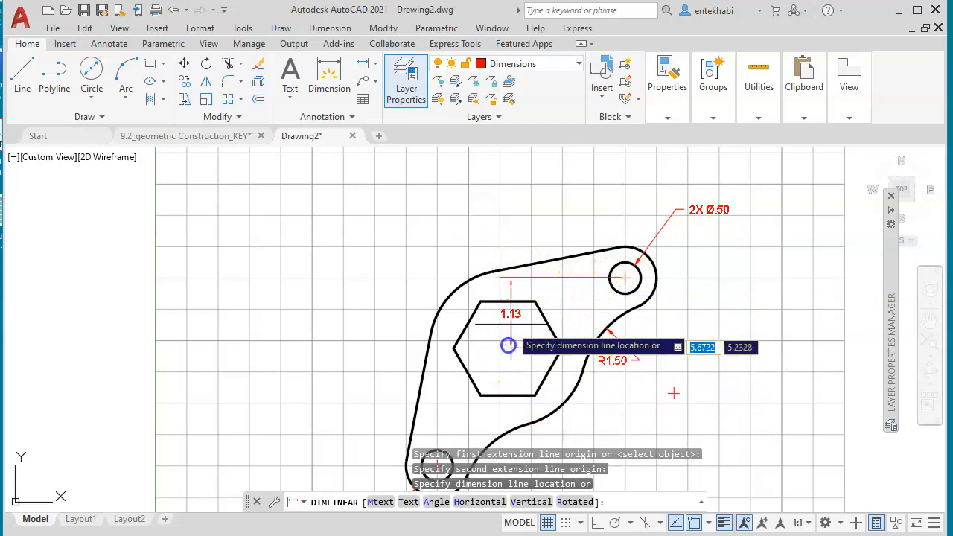
pyautogui.click(567, 213)
# - Modify the Standard dimension style's primary units to a linear precision of 0.000 with leading zeros suppressed
pyautogui.scroll(2, 566, 244)
pyautogui.scroll(2, 566, 244)
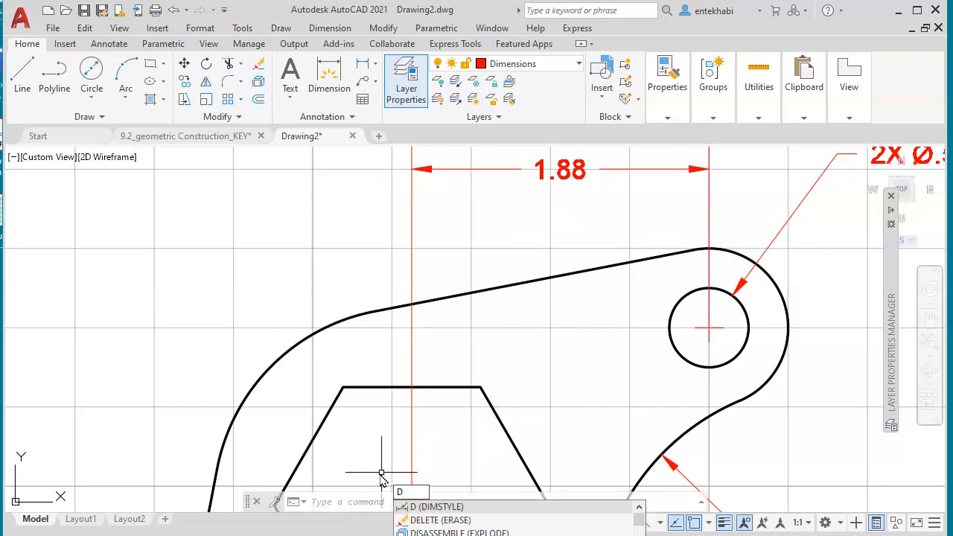
pyautogui.click(428, 507)
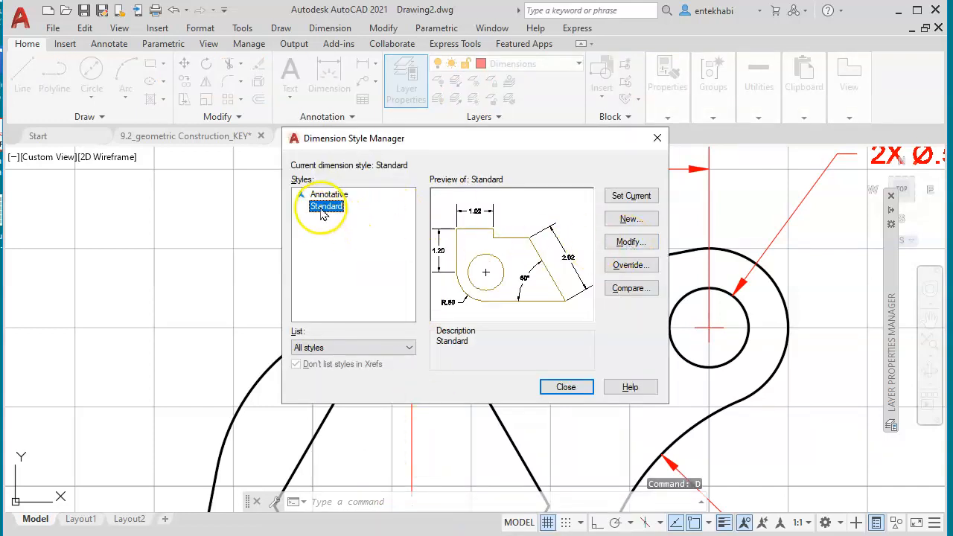
pyautogui.click(630, 243)
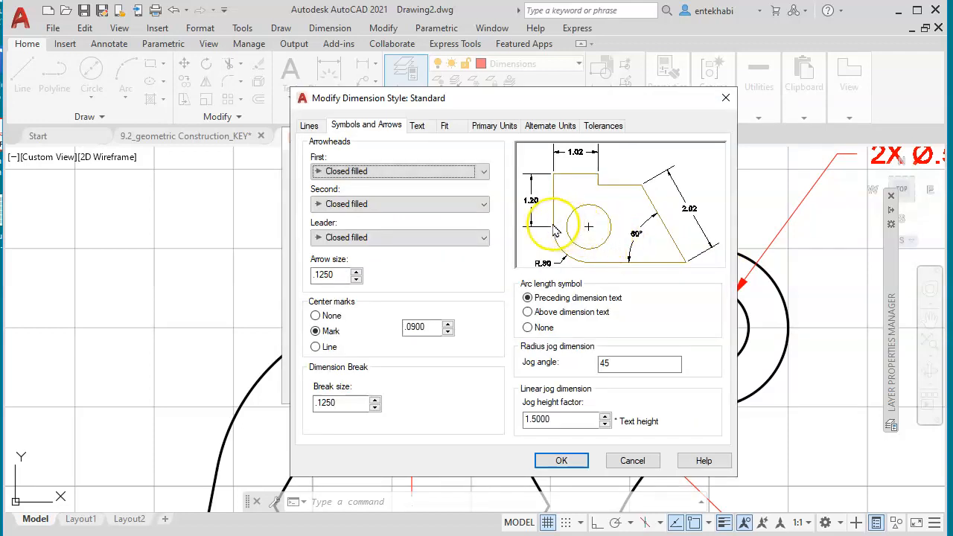
pyautogui.click(487, 125)
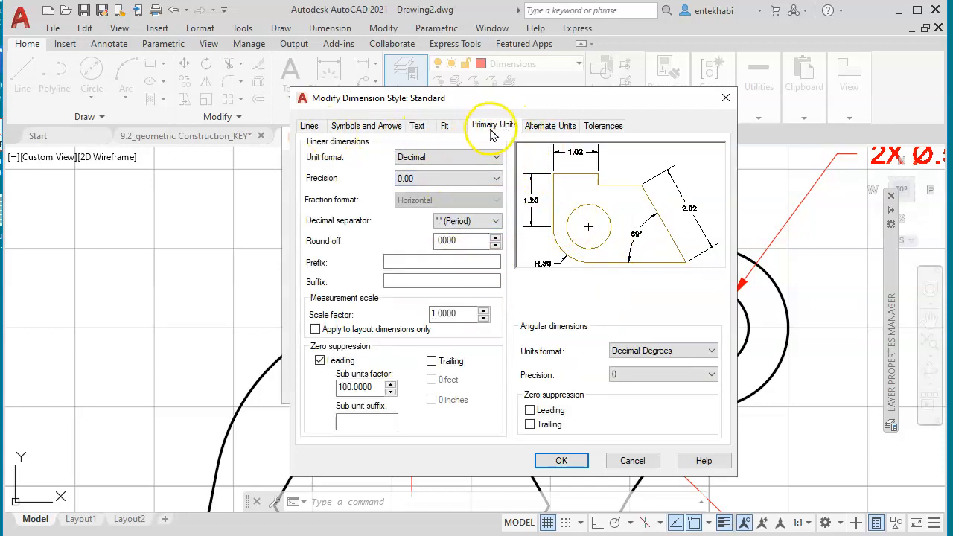
pyautogui.click(497, 180)
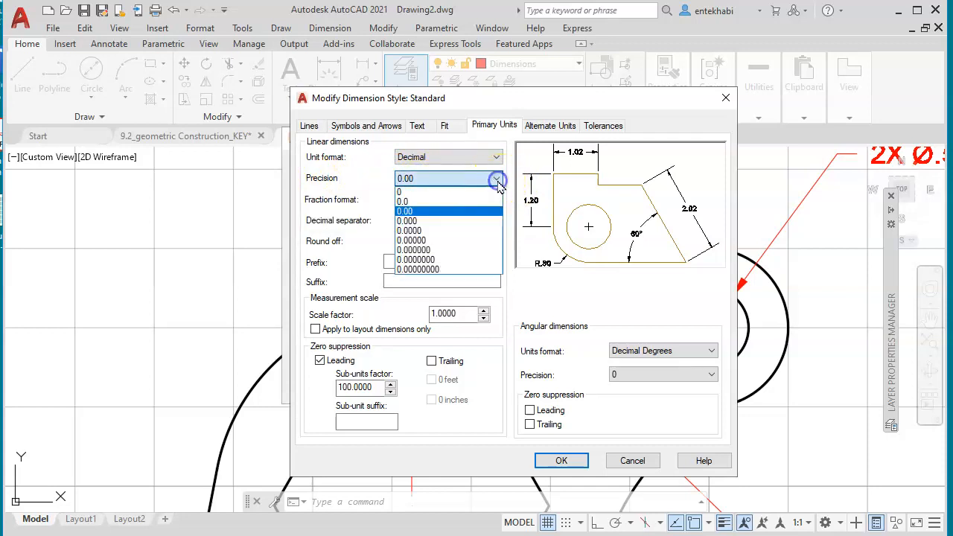
pyautogui.click(418, 224)
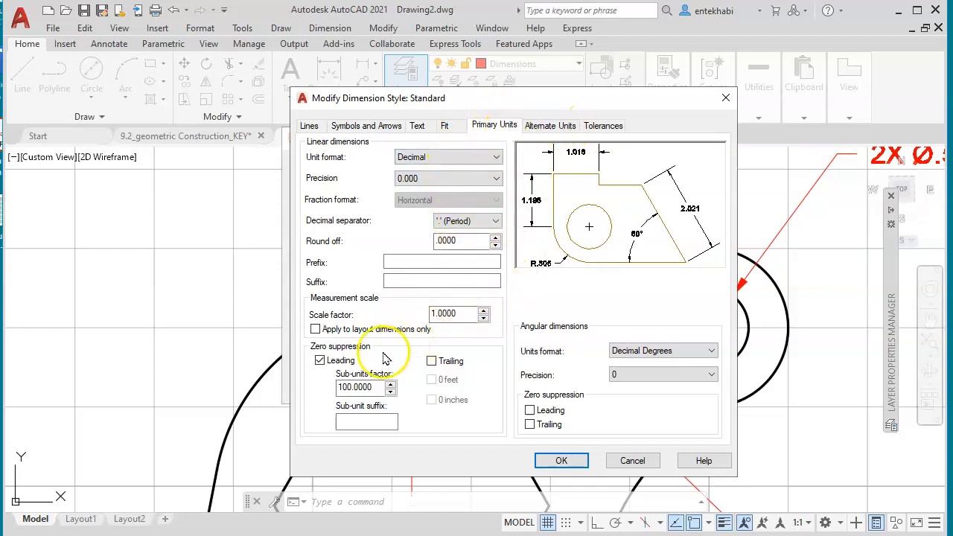
pyautogui.click(319, 360)
pyautogui.click(319, 360)
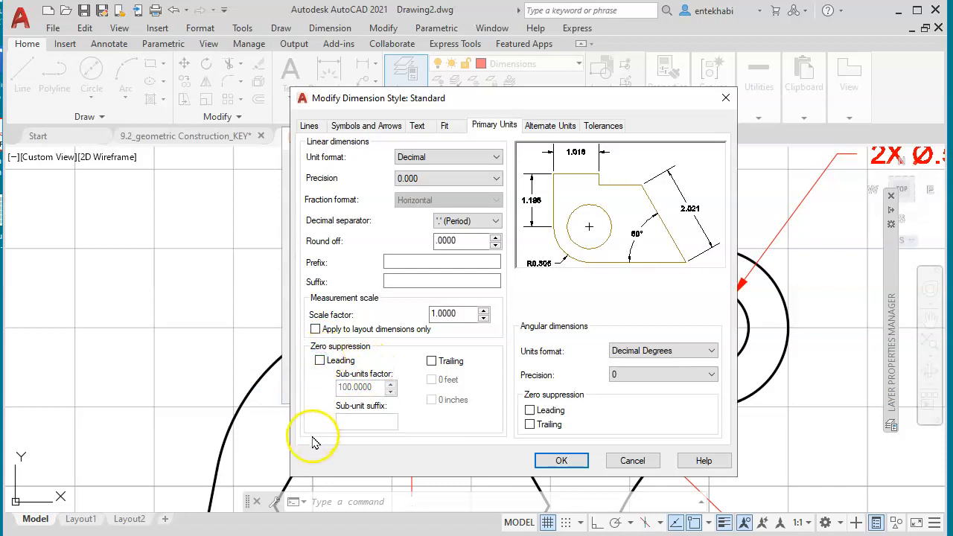
pyautogui.click(321, 361)
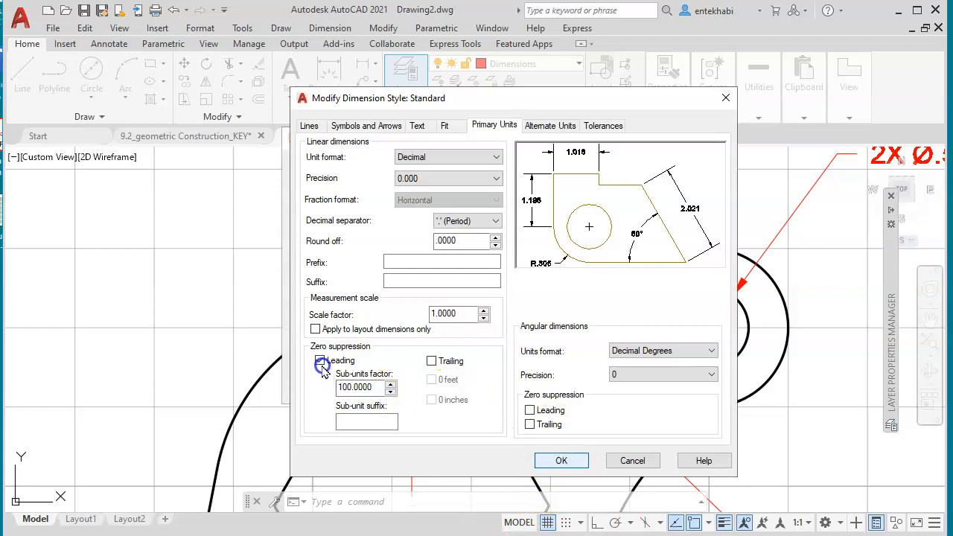
pyautogui.click(550, 460)
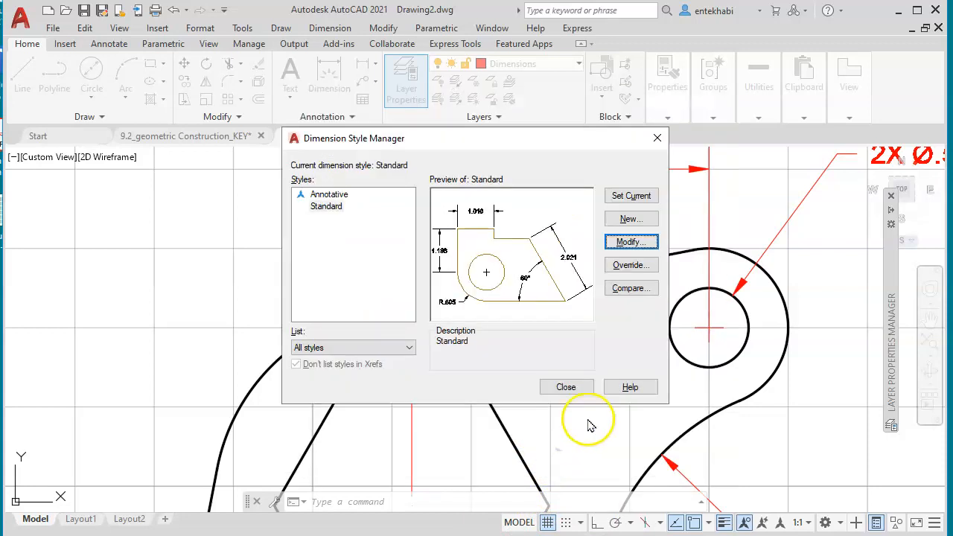
pyautogui.click(565, 388)
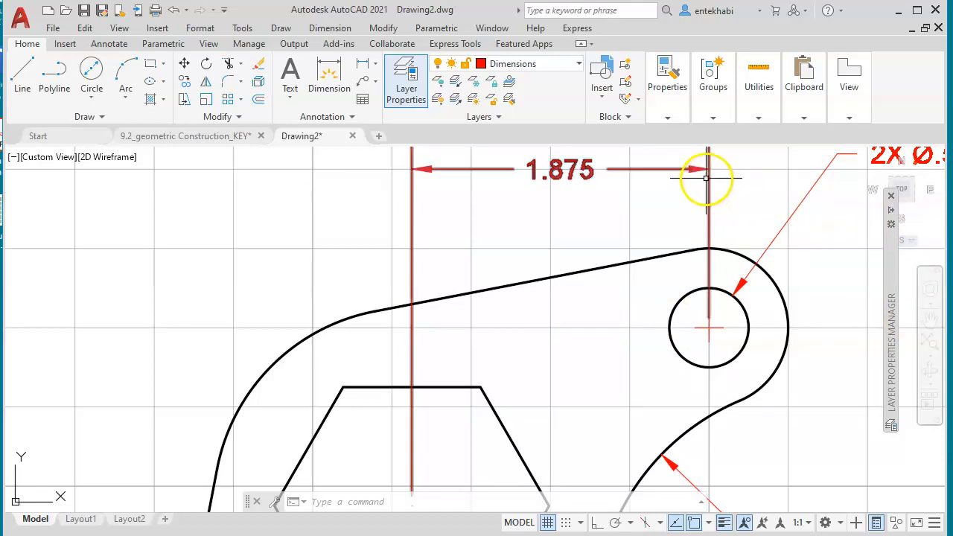
pyautogui.moveTo(680, 168)
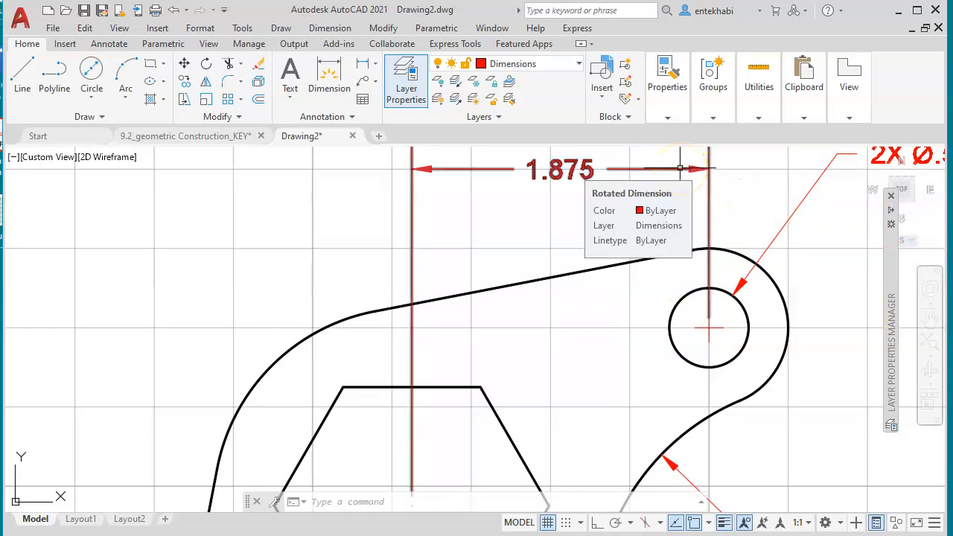
pyautogui.click(691, 169)
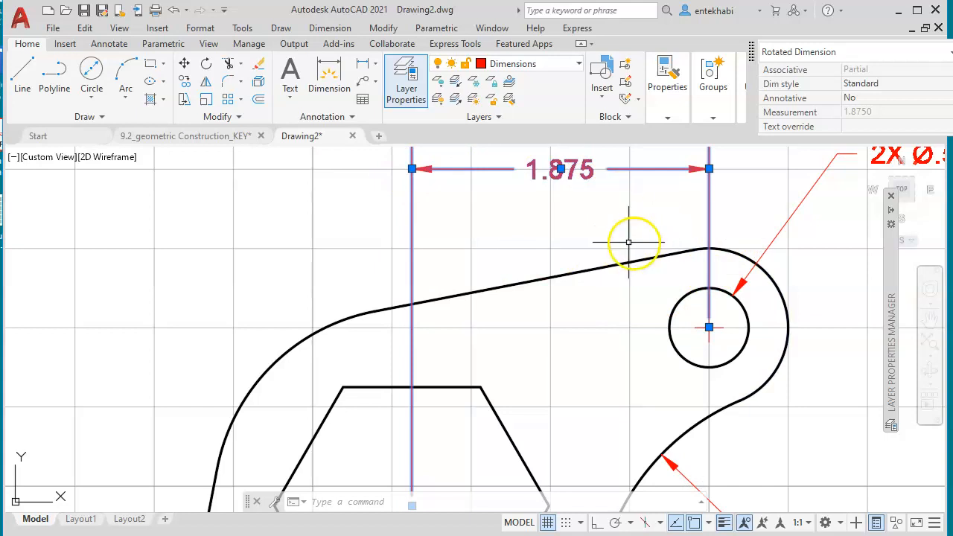
pyautogui.scroll(-2, 628, 242)
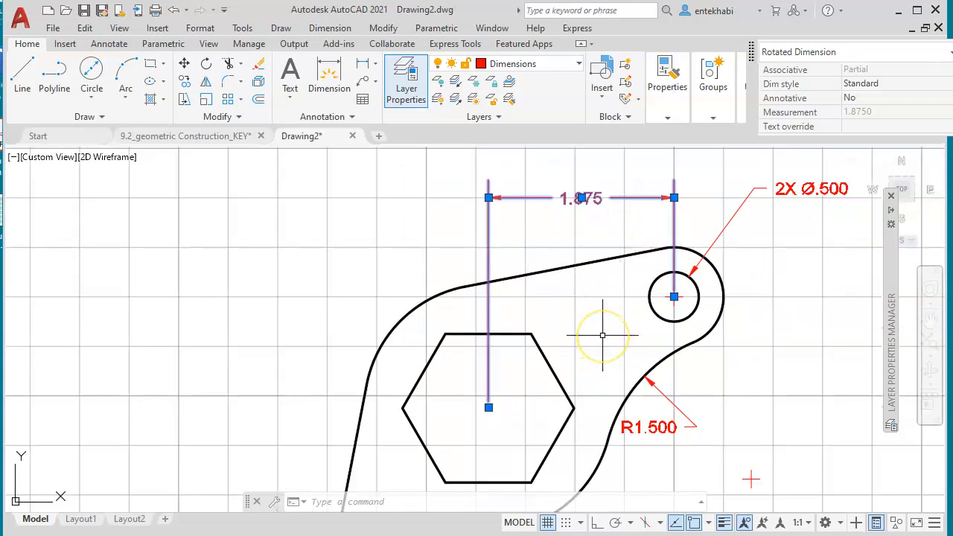
pyautogui.press('Escape')
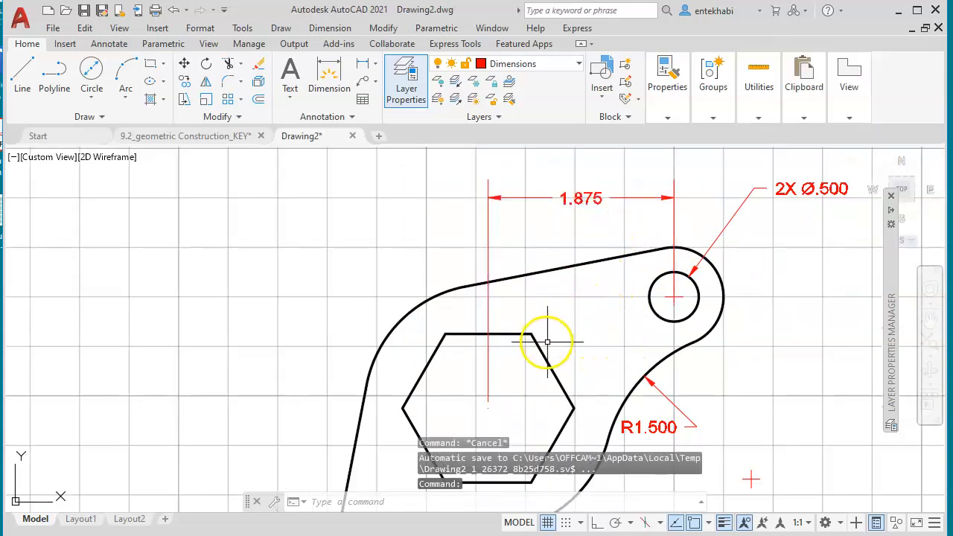
# - Add a vertical Linear dimension from the hexagon's center to the lower-left hole's center, placed to the left of the part
pyautogui.moveTo(524, 374)
pyautogui.mouseDown(button='middle')
pyautogui.moveTo(515, 335)
pyautogui.moveTo(469, 350)
pyautogui.mouseUp(button='middle')
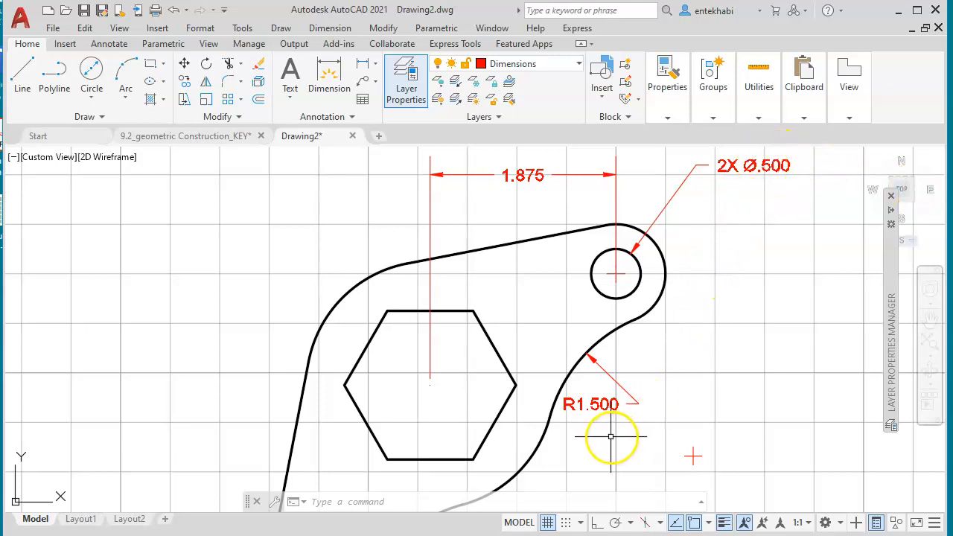
pyautogui.moveTo(532, 296)
pyautogui.mouseDown(button='middle')
pyautogui.moveTo(521, 314)
pyautogui.moveTo(514, 303)
pyautogui.mouseUp(button='middle')
pyautogui.scroll(-2, 427, 354)
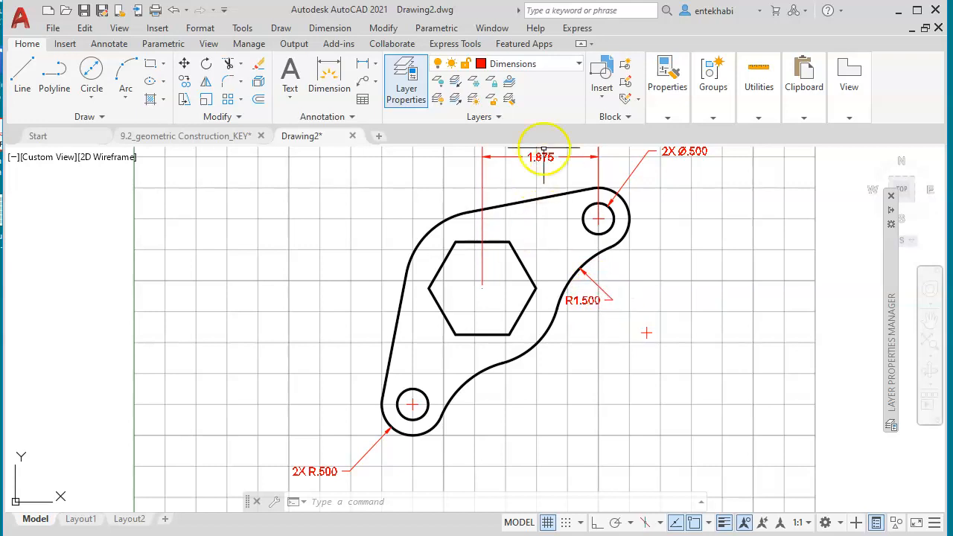
pyautogui.click(376, 74)
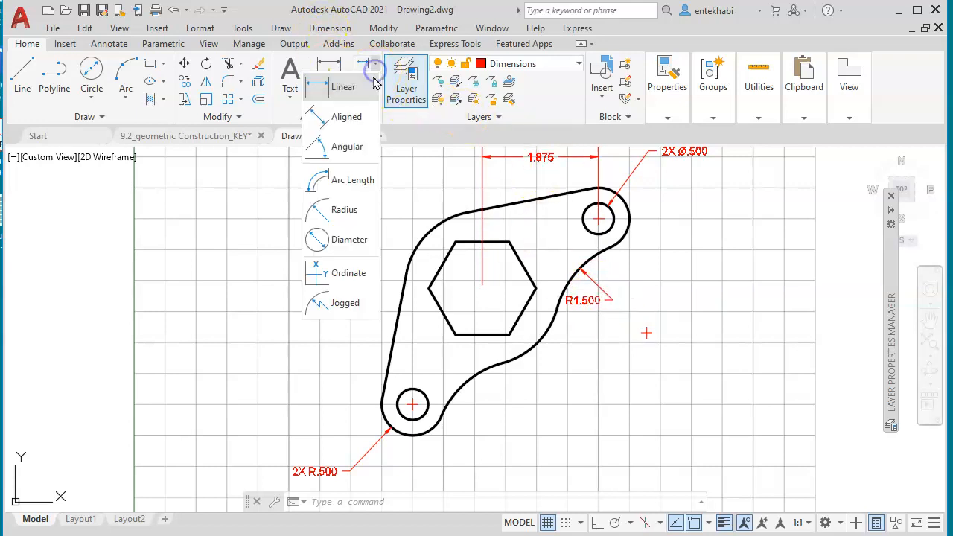
pyautogui.click(330, 88)
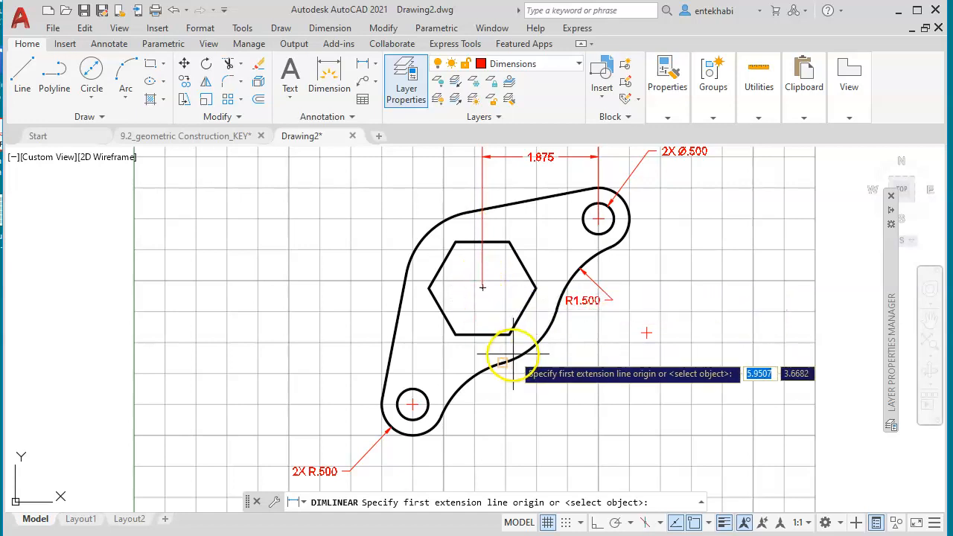
pyautogui.click(482, 287)
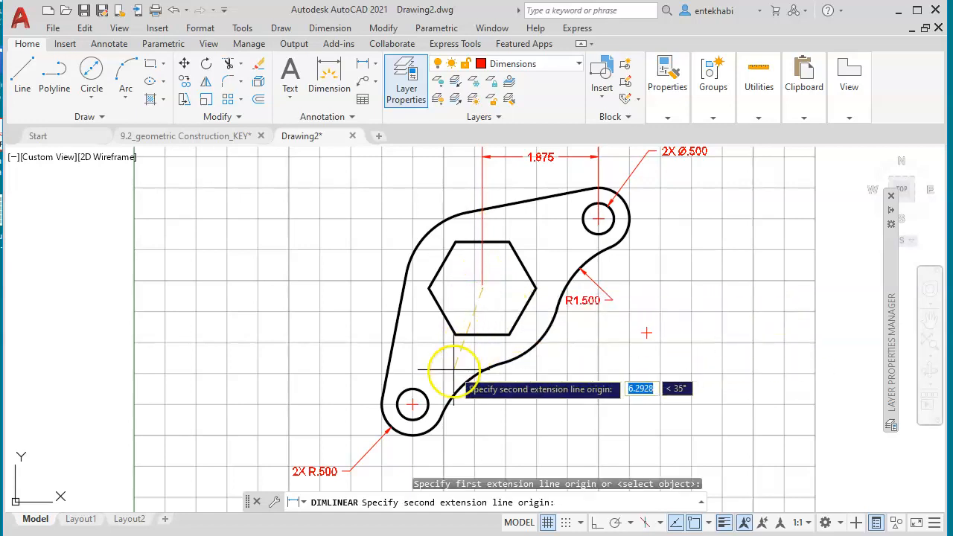
pyautogui.click(412, 404)
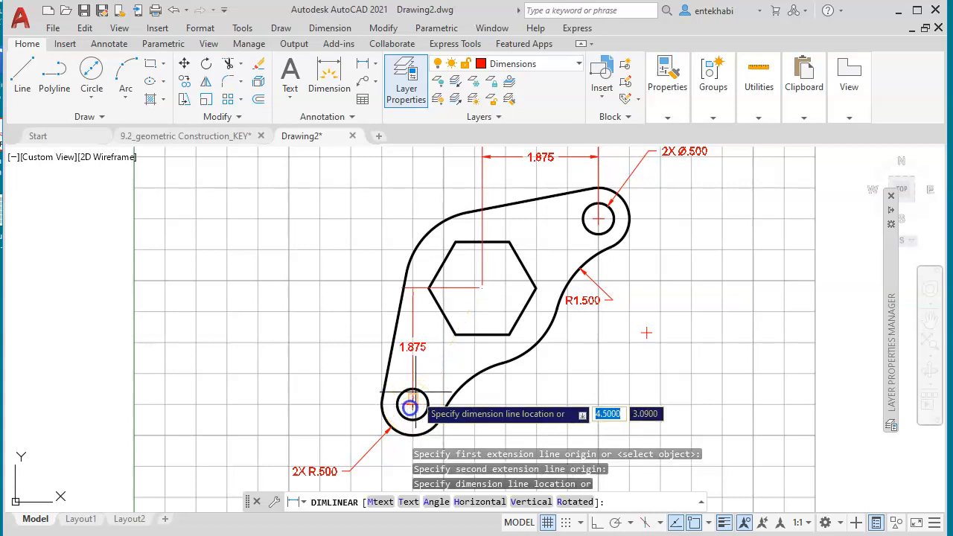
pyautogui.click(327, 351)
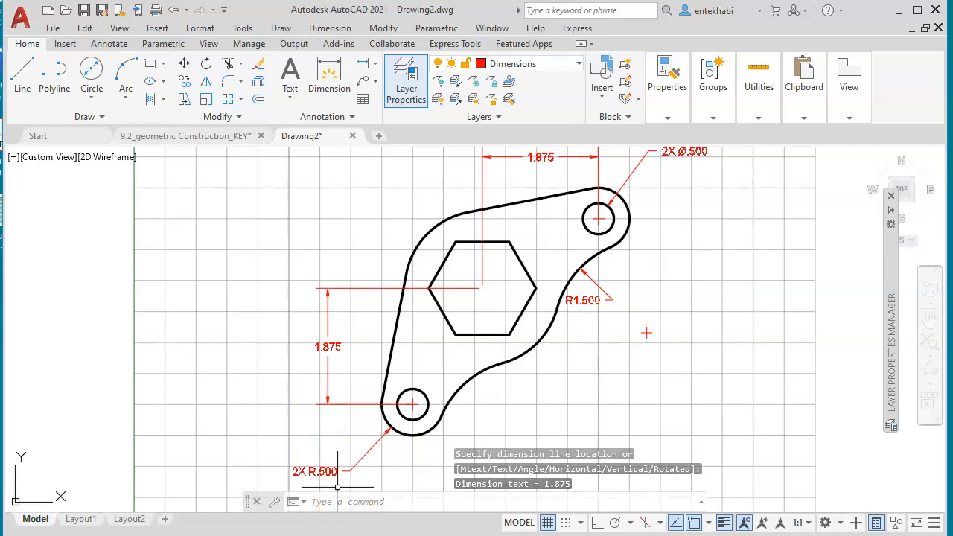
# - Check the assignment figure in the browser and add a horizontal Linear dimension from the lower-left hole's center to the hexagon's center, below the part
pyautogui.click(355, 535)
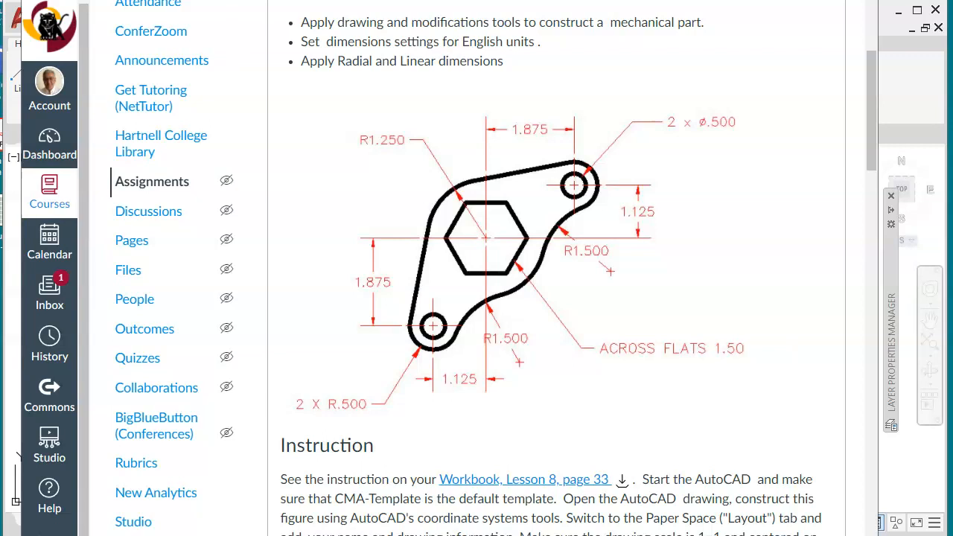
pyautogui.hotkey('alt', 'Tab')
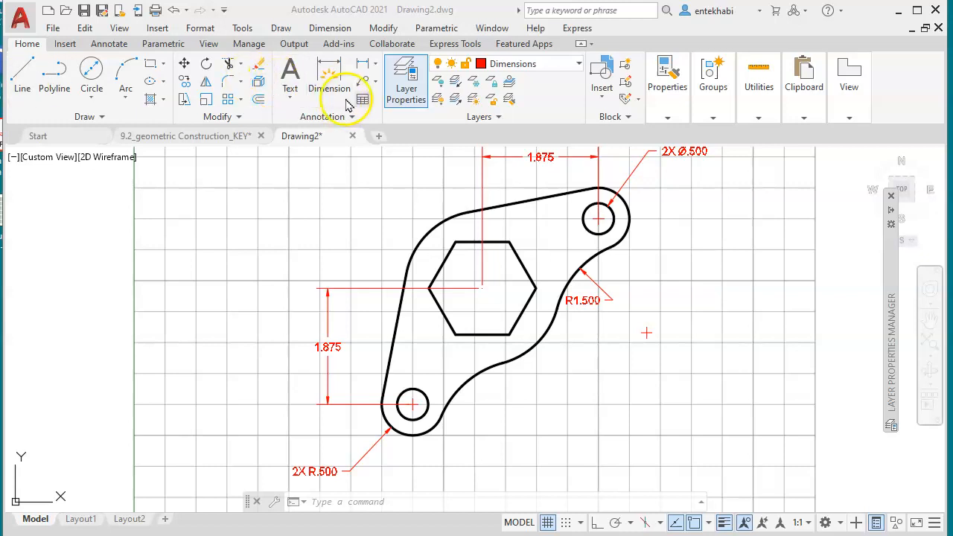
pyautogui.click(376, 70)
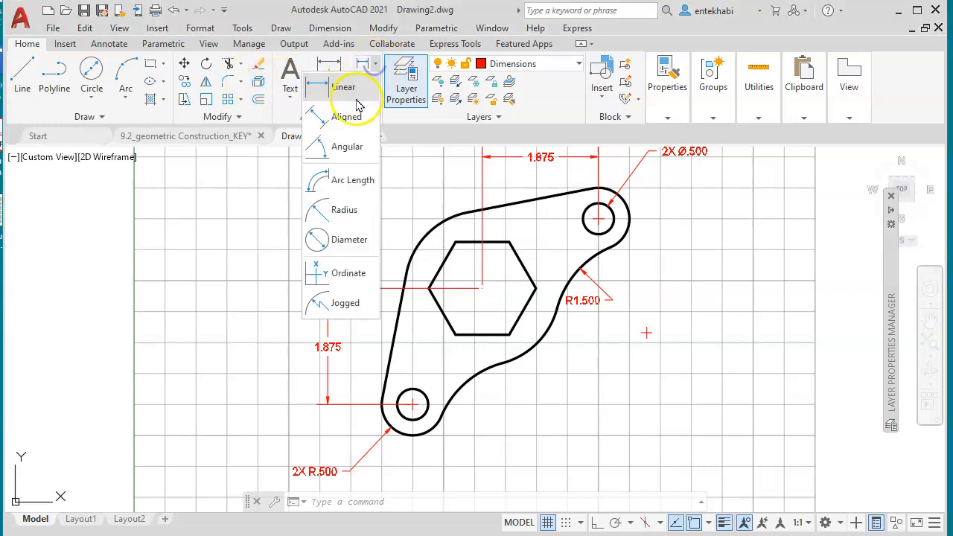
pyautogui.click(334, 87)
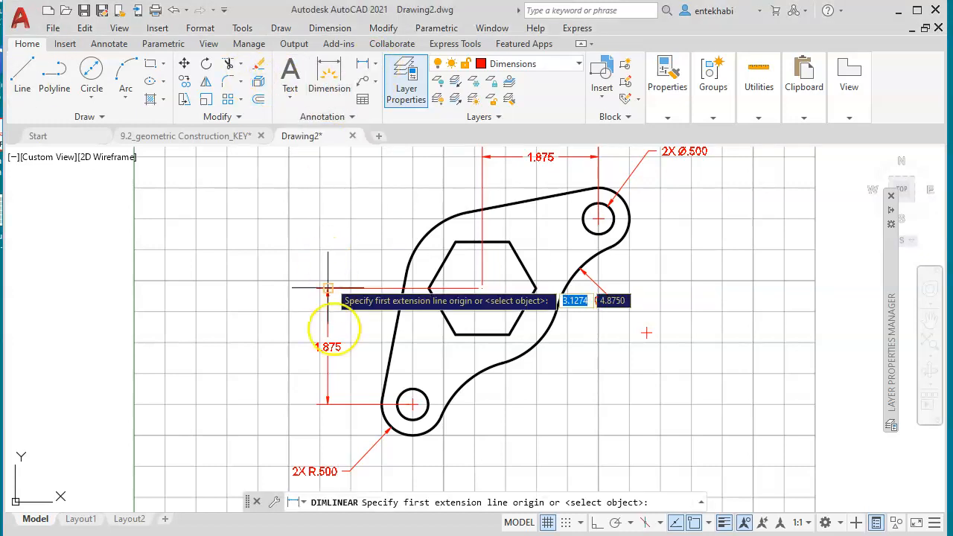
pyautogui.click(412, 404)
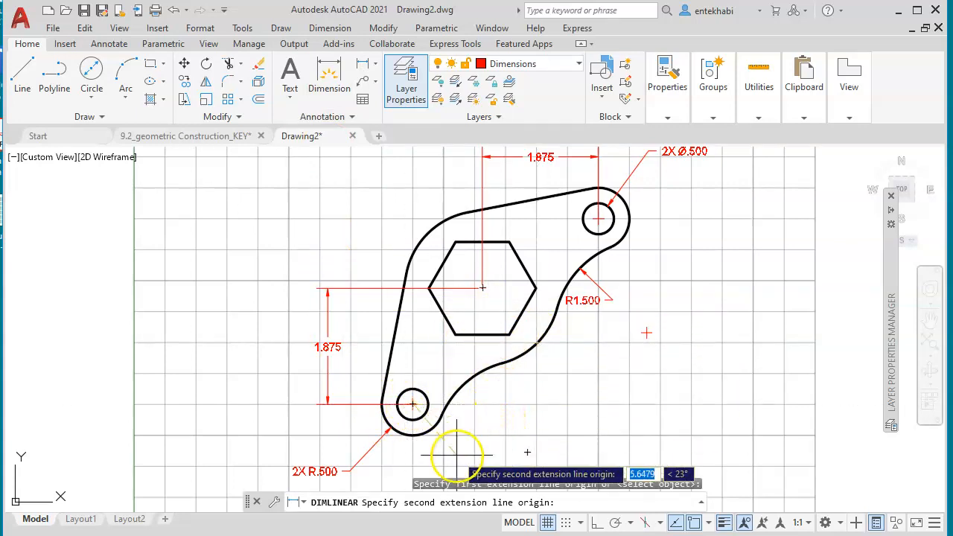
pyautogui.click(483, 287)
pyautogui.moveTo(469, 417); pyautogui.dragTo(491, 317, button='middle')
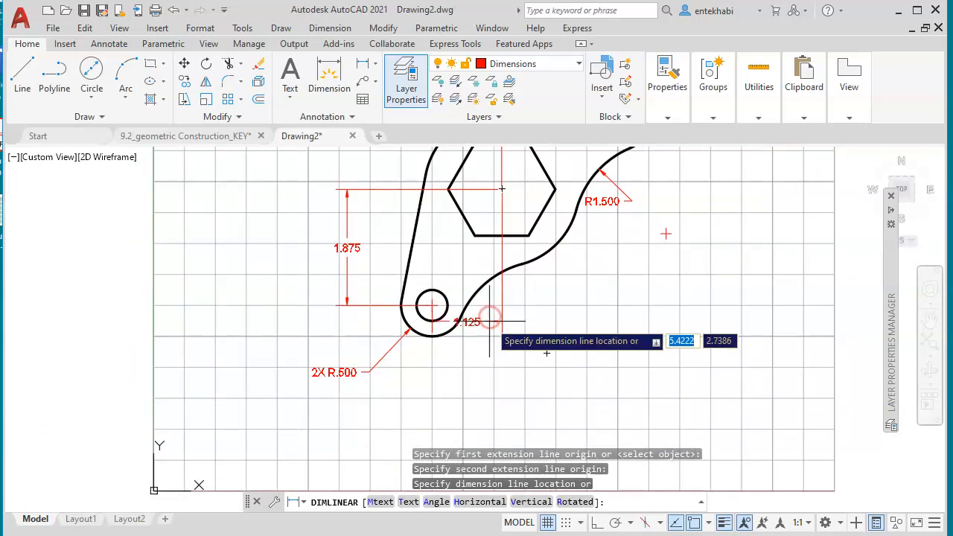
pyautogui.click(470, 361)
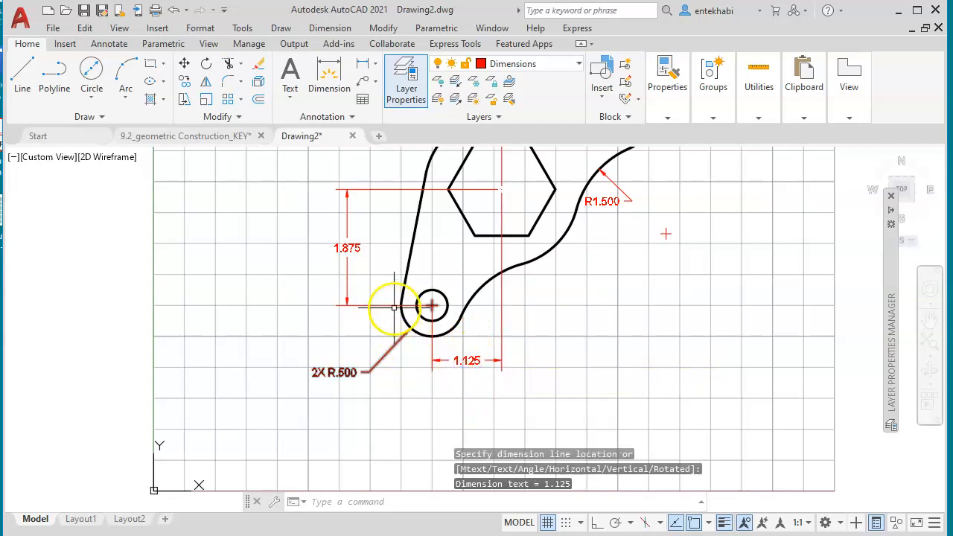
# - Move the vertical dimension on the part's left side closer to the outline and adjust its text along the dimension line
pyautogui.click(347, 247)
pyautogui.click(347, 247)
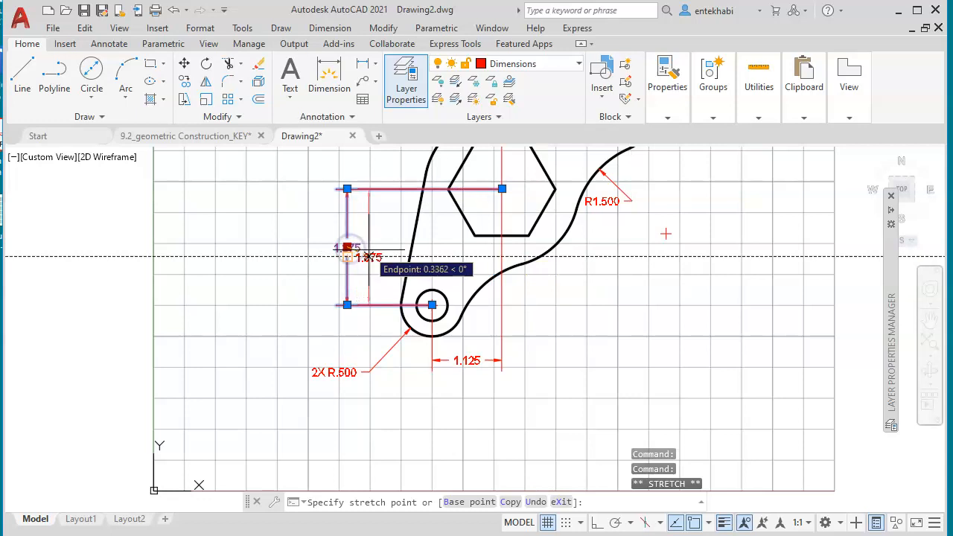
pyautogui.click(371, 250)
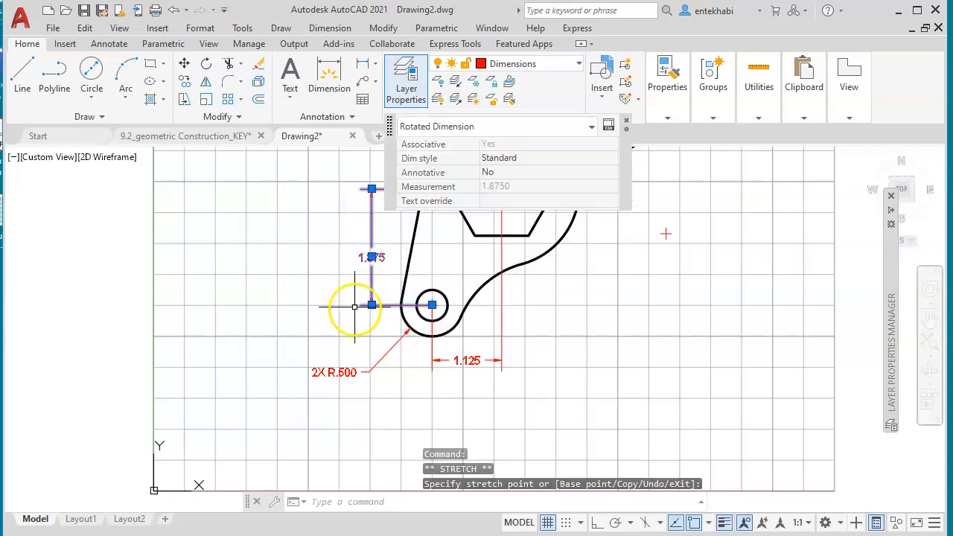
pyautogui.click(371, 249)
pyautogui.moveTo(372, 247)
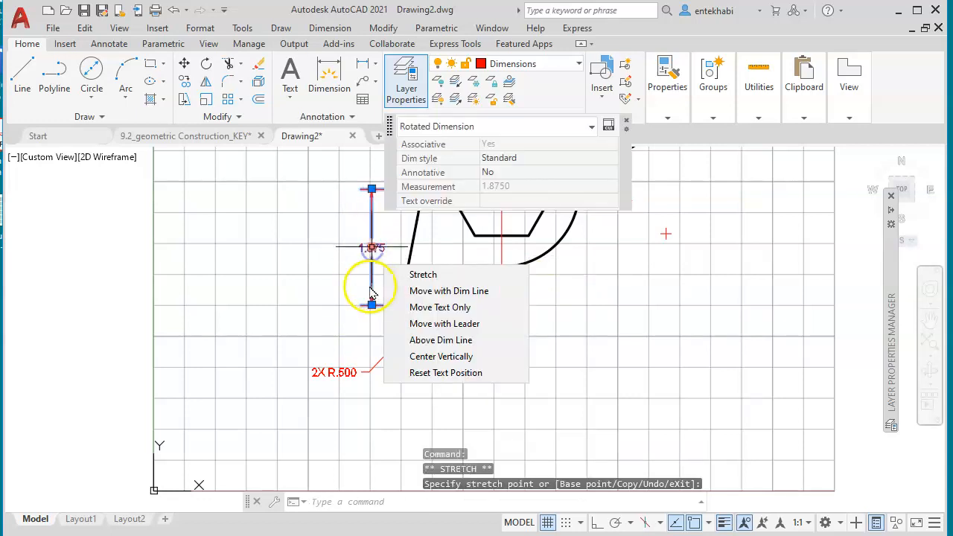
pyautogui.press('Escape')
pyautogui.press('Escape')
# - Add a vertical Linear dimension from the upper-right hole's center to the hexagon's center, placed to the right of the part
pyautogui.moveTo(436, 323)
pyautogui.mouseDown(button='middle')
pyautogui.moveTo(372, 380)
pyautogui.moveTo(339, 431)
pyautogui.moveTo(337, 422)
pyautogui.mouseUp(button='middle')
pyautogui.scroll(2, 339, 418)
pyautogui.moveTo(437, 337); pyautogui.dragTo(409, 492, button='middle')
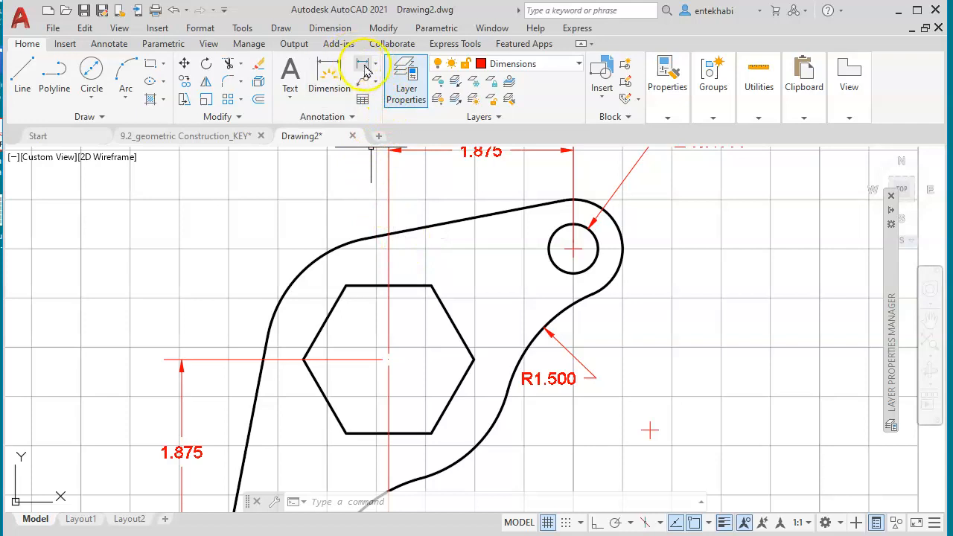
pyautogui.moveTo(491, 442)
pyautogui.mouseDown(button='middle')
pyautogui.moveTo(493, 389)
pyautogui.moveTo(470, 455)
pyautogui.mouseUp(button='middle')
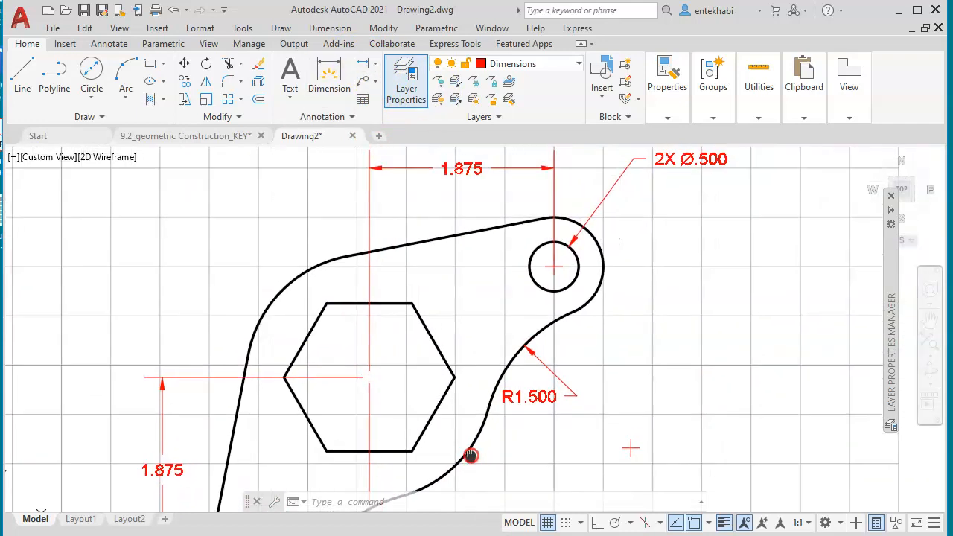
pyautogui.click(370, 66)
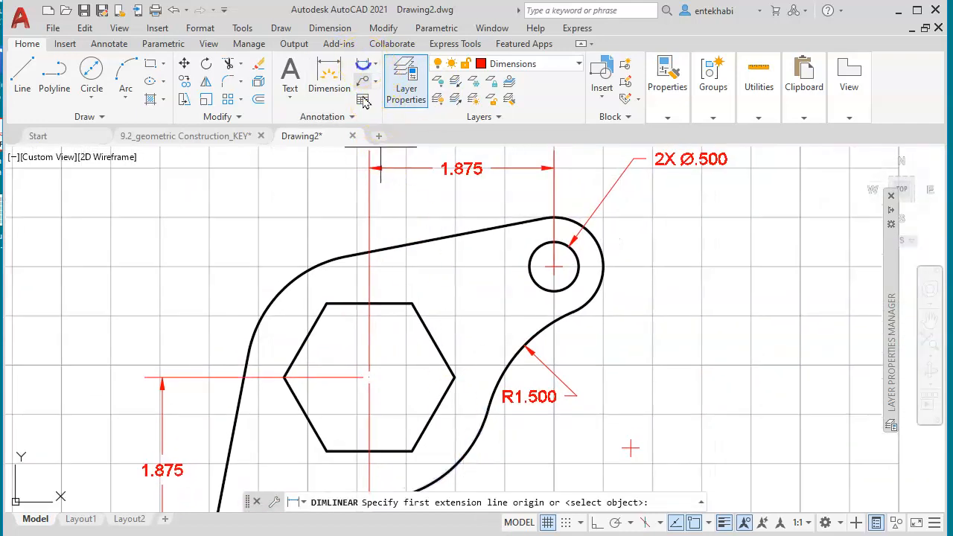
pyautogui.click(553, 266)
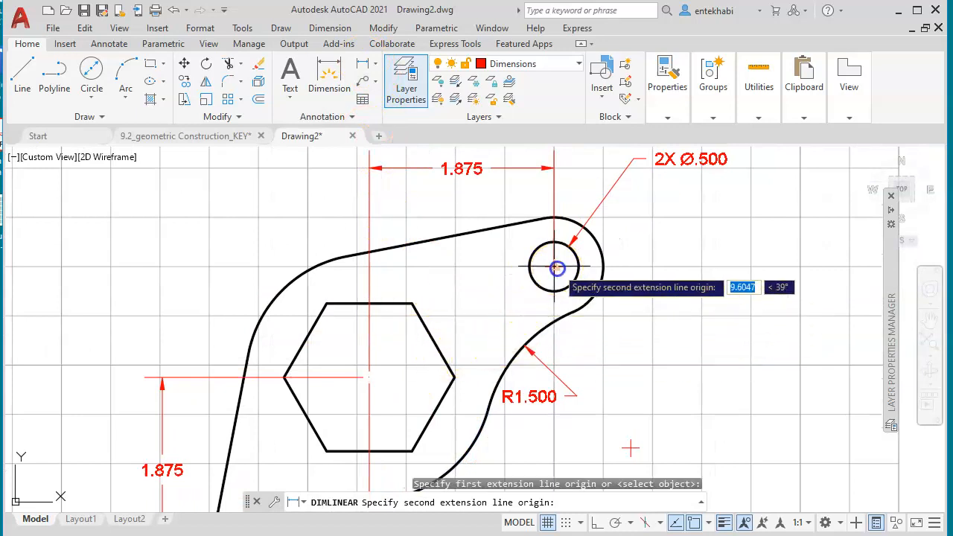
pyautogui.click(369, 377)
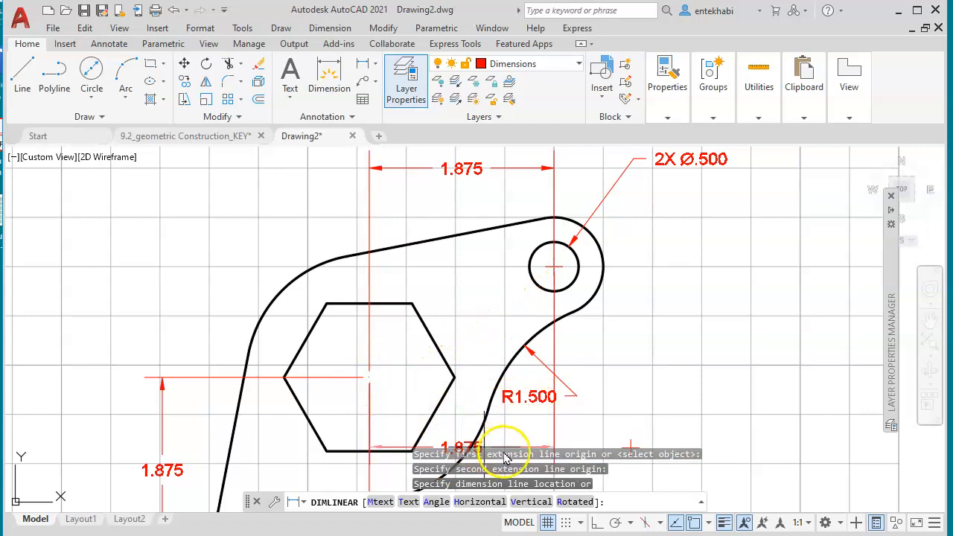
pyautogui.moveTo(520, 410); pyautogui.dragTo(531, 362, button='middle')
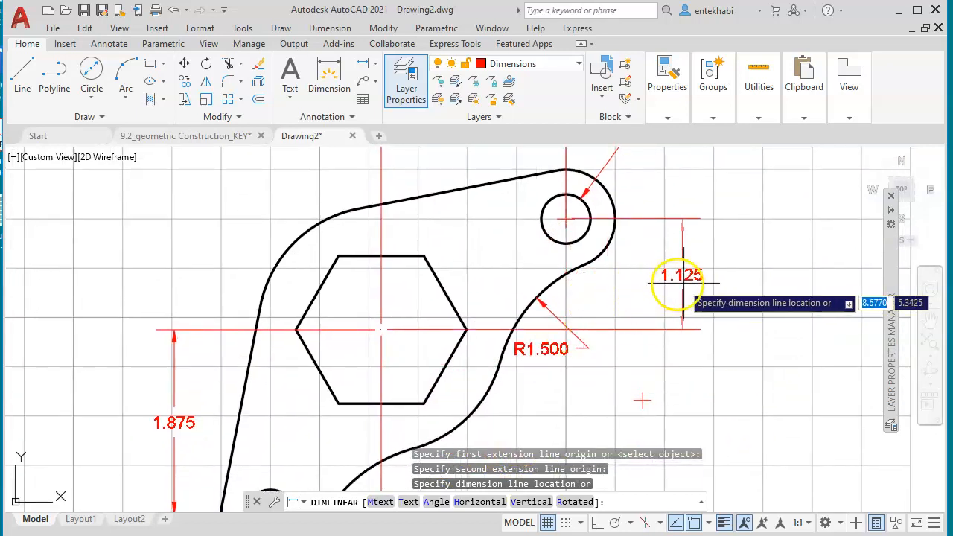
pyautogui.moveTo(638, 298)
pyautogui.mouseDown(button='middle')
pyautogui.moveTo(661, 422)
pyautogui.moveTo(669, 421)
pyautogui.moveTo(669, 387)
pyautogui.moveTo(737, 367)
pyautogui.moveTo(635, 363)
pyautogui.mouseUp(button='middle')
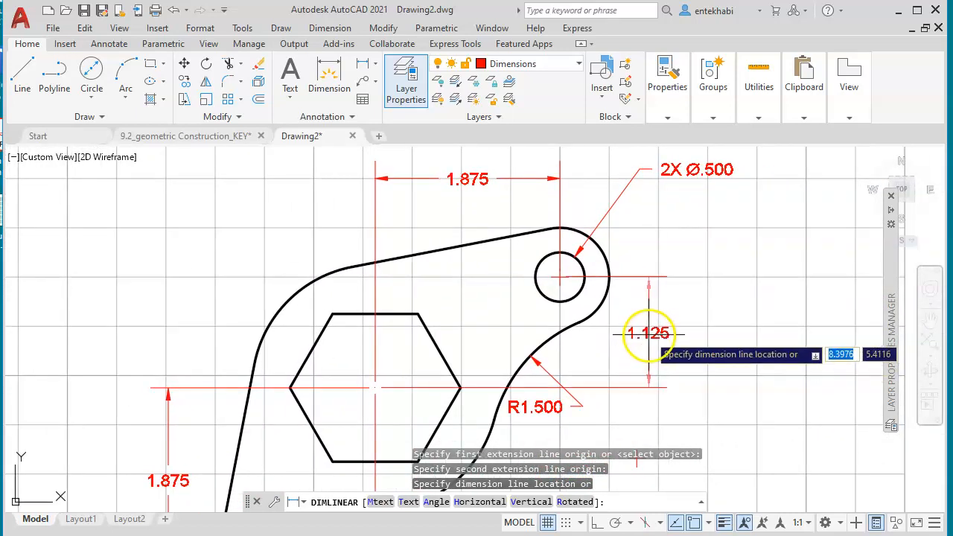
pyautogui.click(641, 333)
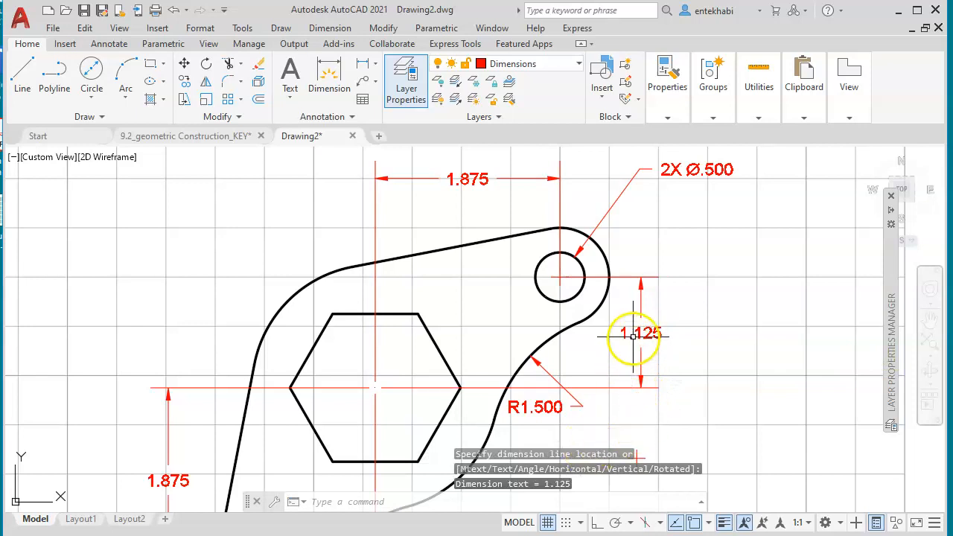
# - Add a Radius dimension to the large upper-left arc around the hexagon, with its text outside the part at the upper left
pyautogui.moveTo(506, 428)
pyautogui.mouseDown(button='middle')
pyautogui.moveTo(518, 339)
pyautogui.moveTo(517, 360)
pyautogui.mouseUp(button='middle')
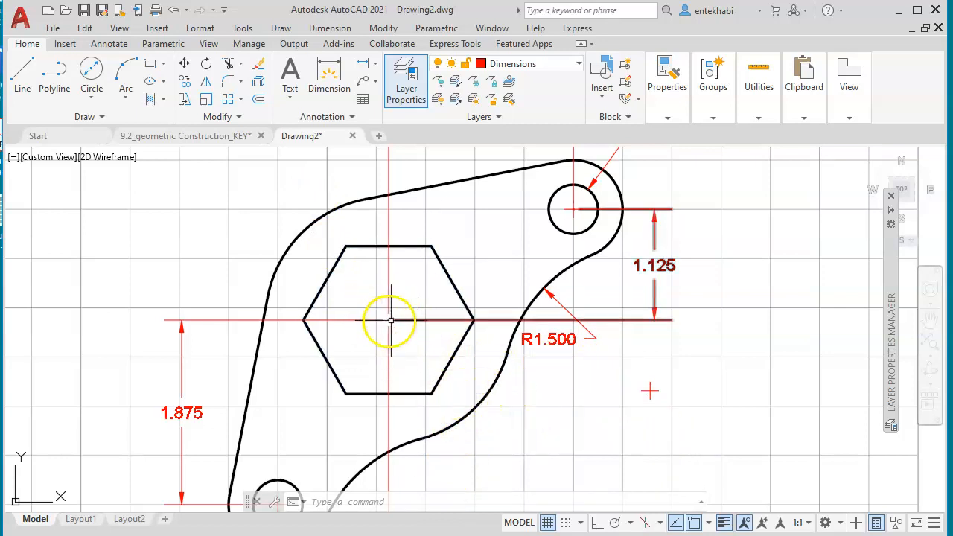
pyautogui.moveTo(384, 321); pyautogui.dragTo(500, 365, button='middle')
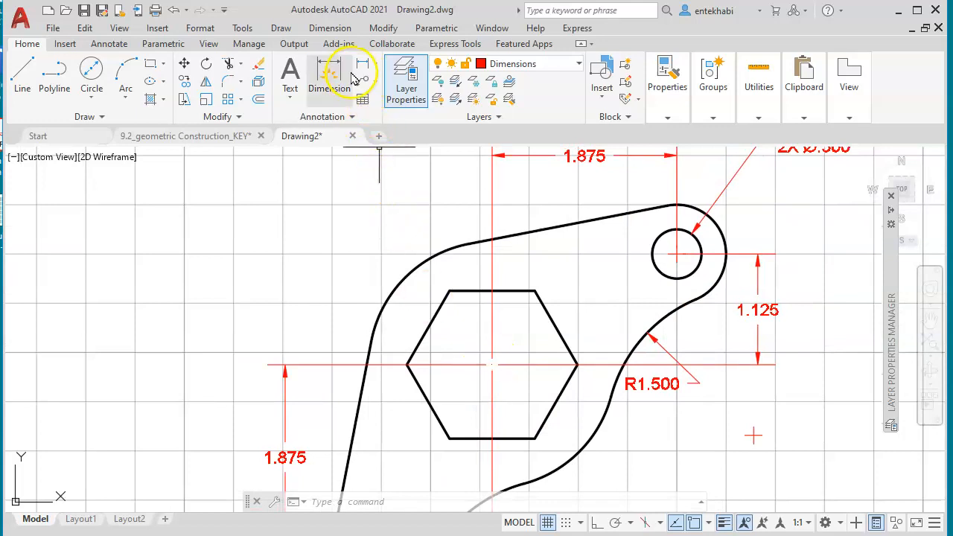
pyautogui.click(375, 68)
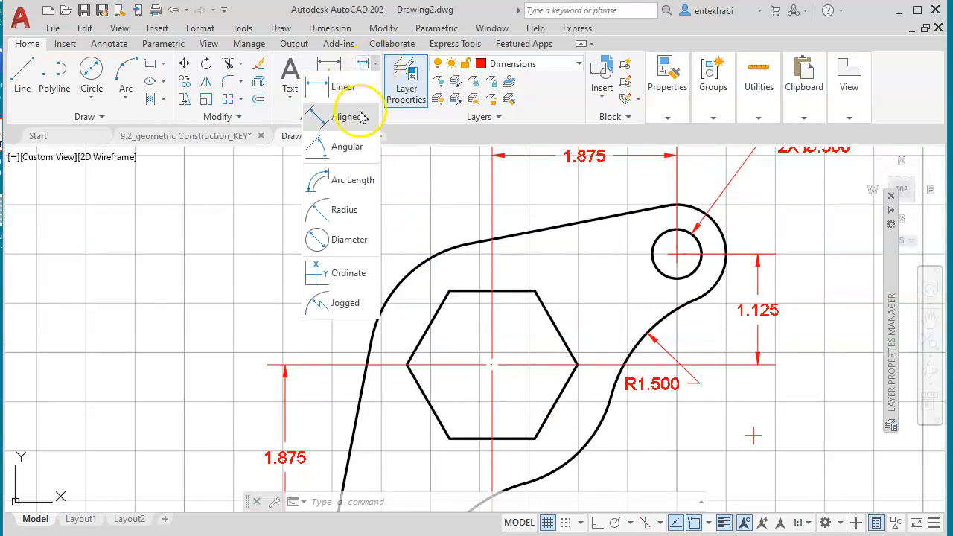
pyautogui.click(335, 212)
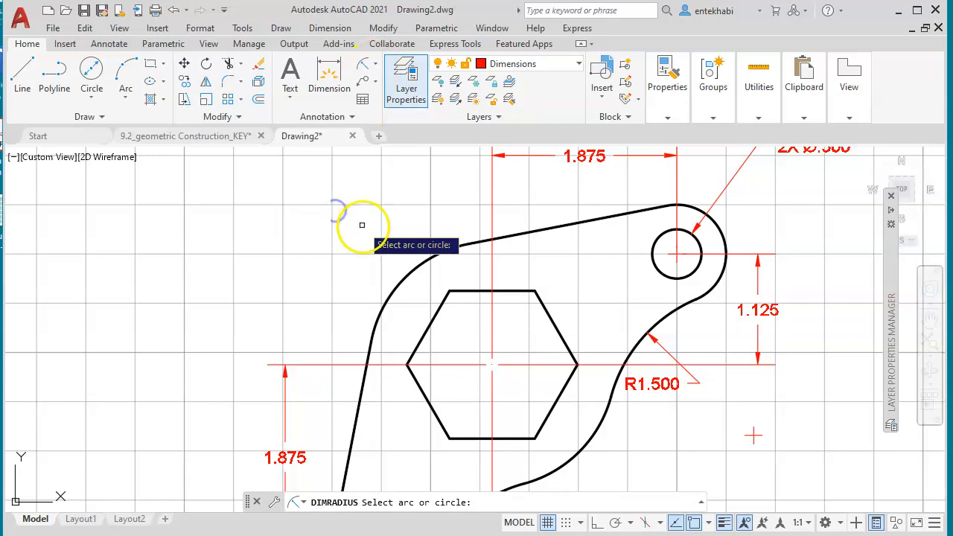
pyautogui.click(418, 266)
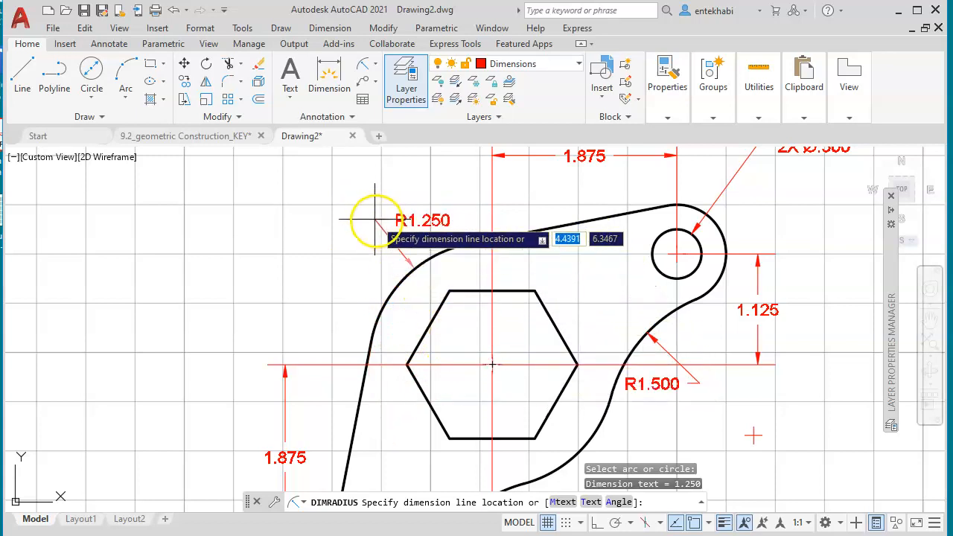
pyautogui.click(355, 207)
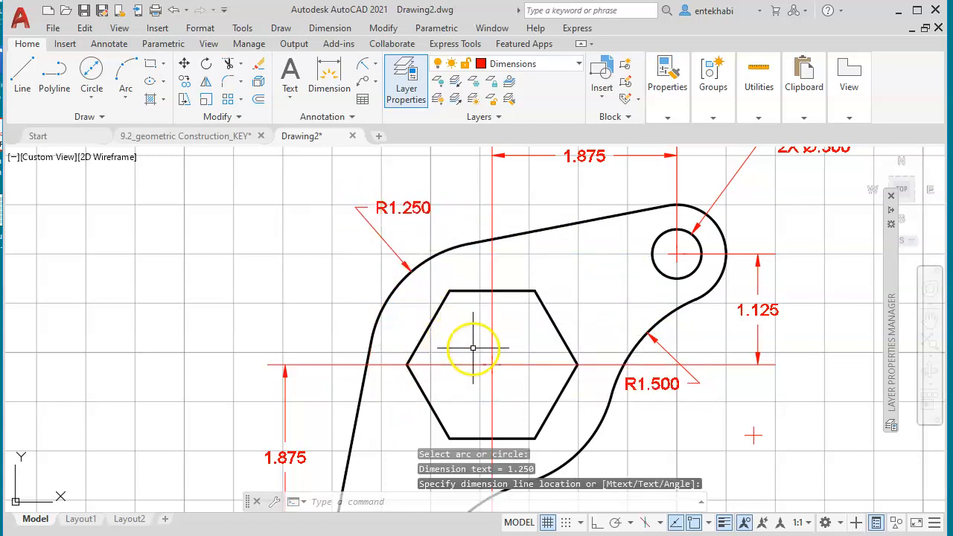
# - Open the Dimension Style Manager
pyautogui.moveTo(413, 314)
pyautogui.mouseDown(button='middle')
pyautogui.moveTo(344, 249)
pyautogui.moveTo(335, 283)
pyautogui.mouseUp(button='middle')
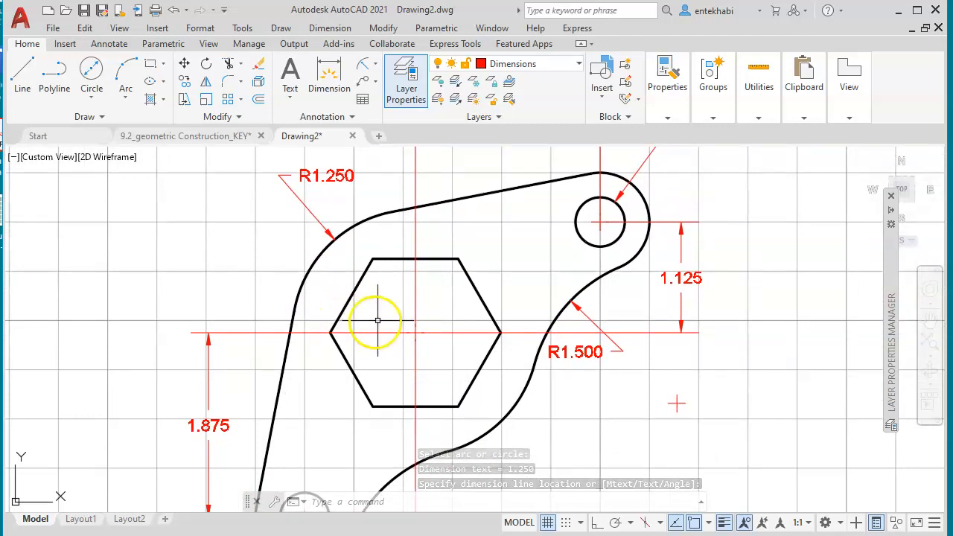
pyautogui.scroll(-2, 385, 314)
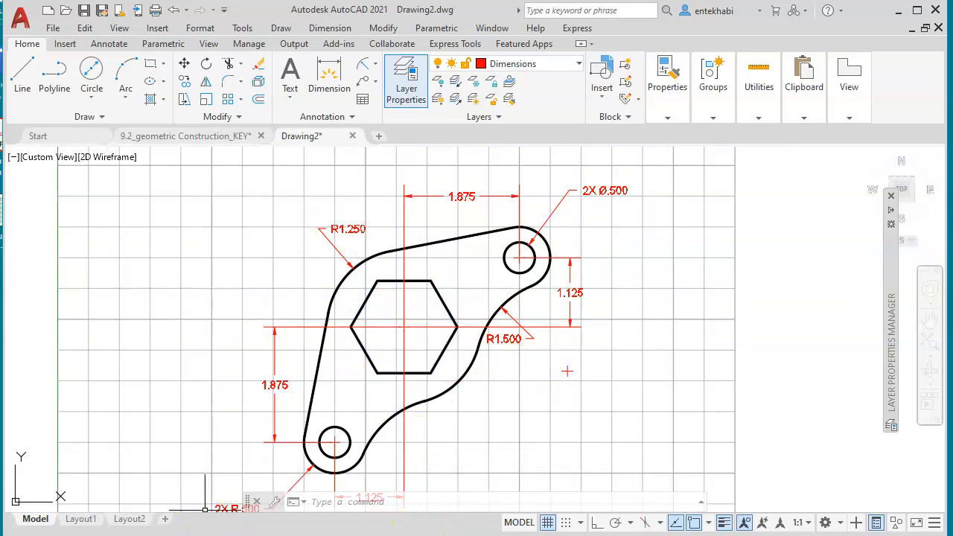
pyautogui.click(322, 28)
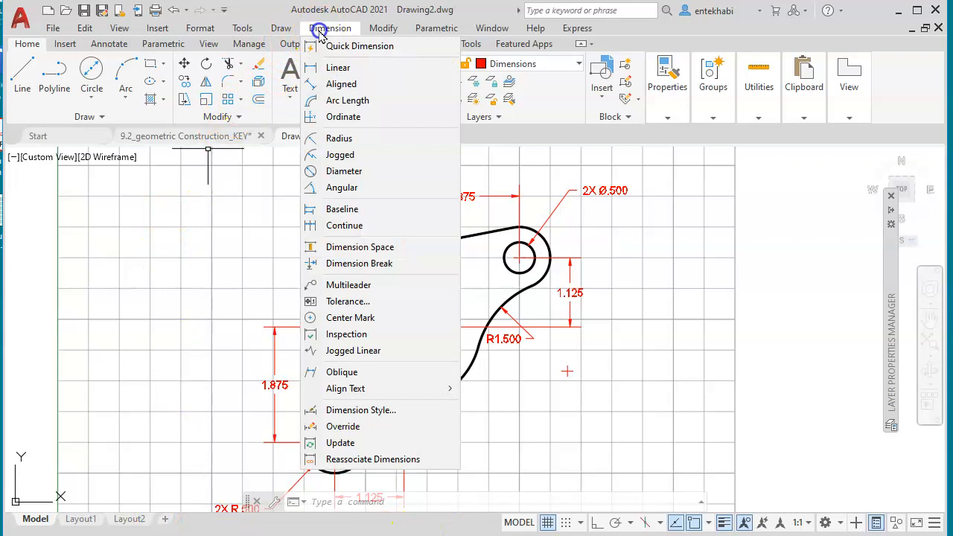
pyautogui.click(343, 411)
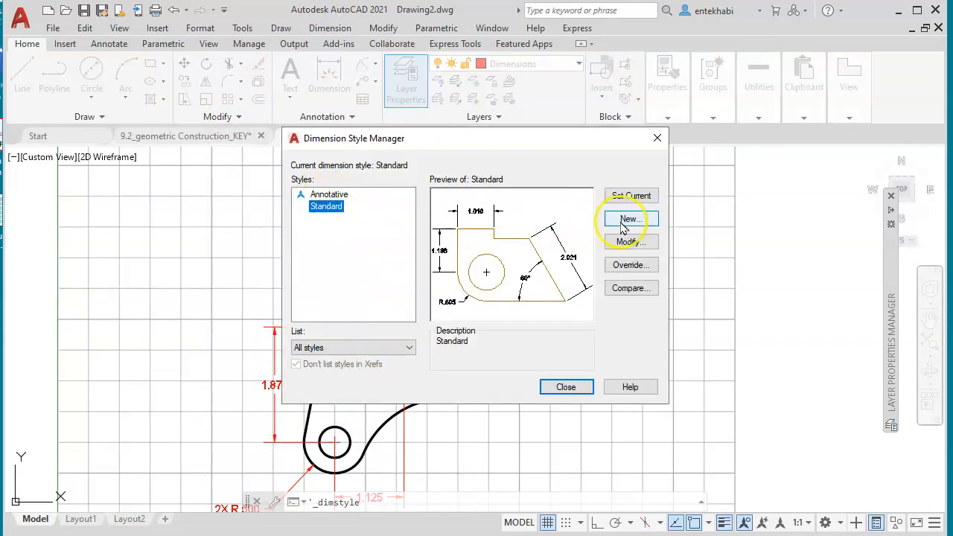
pyautogui.click(630, 243)
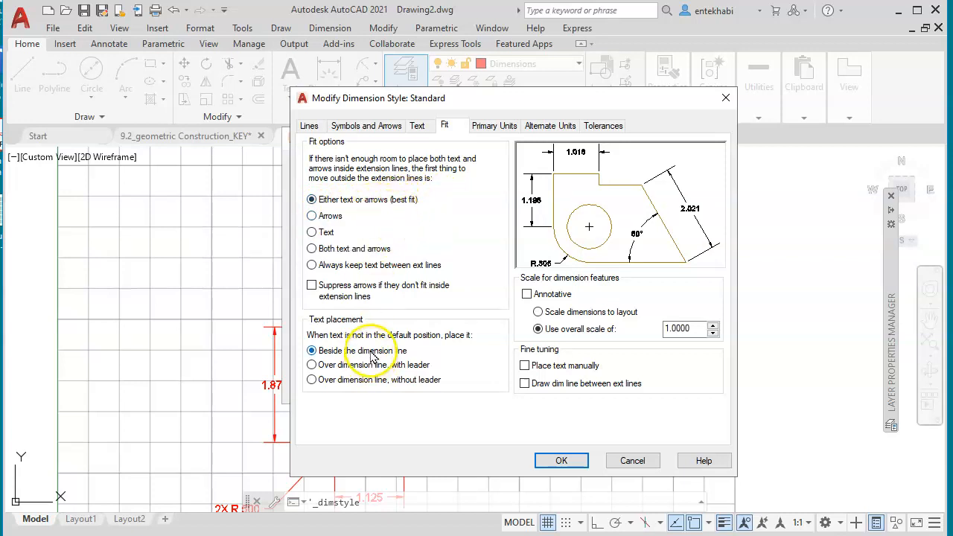
pyautogui.click(312, 232)
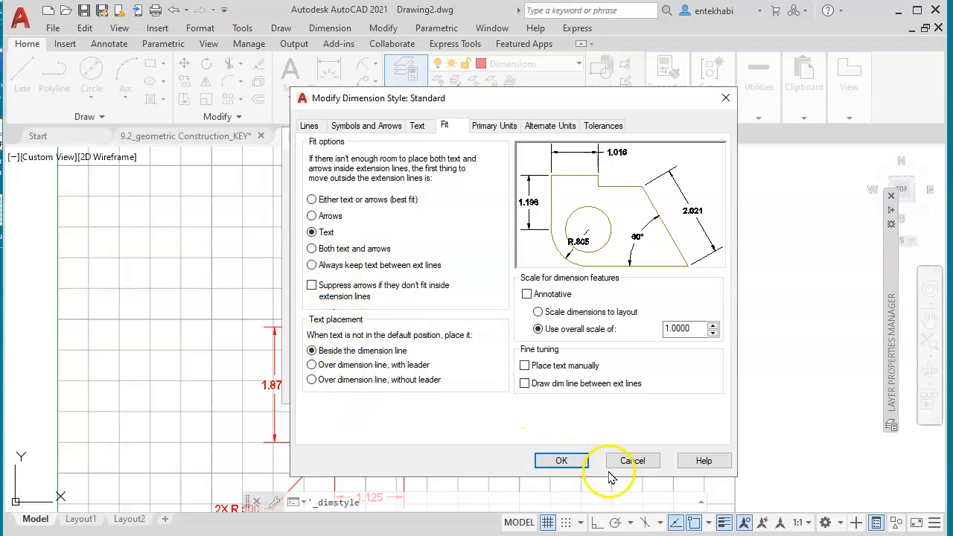
pyautogui.click(632, 459)
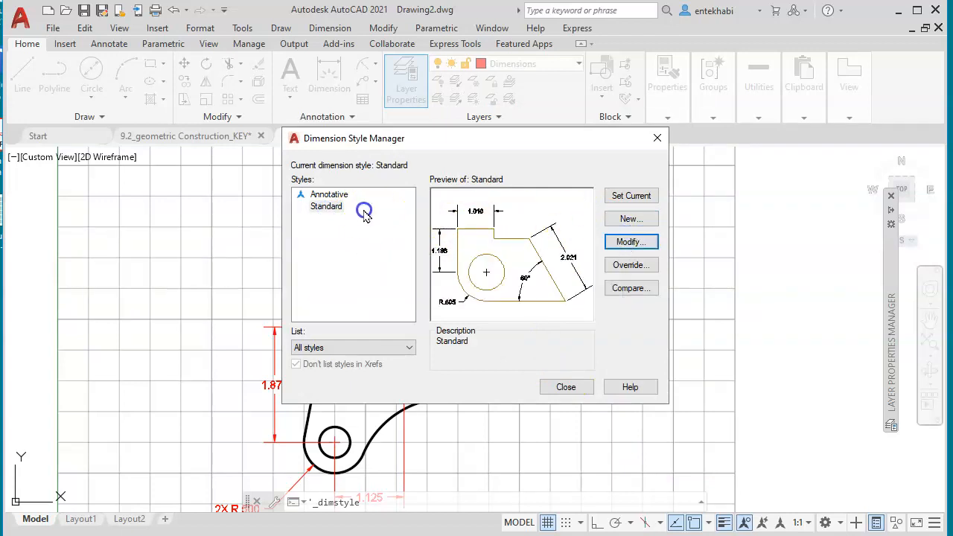
# - Create the dimension style Copy of Standard, based on Standard for all dimensions, with its fit option set to Text
pyautogui.click(623, 222)
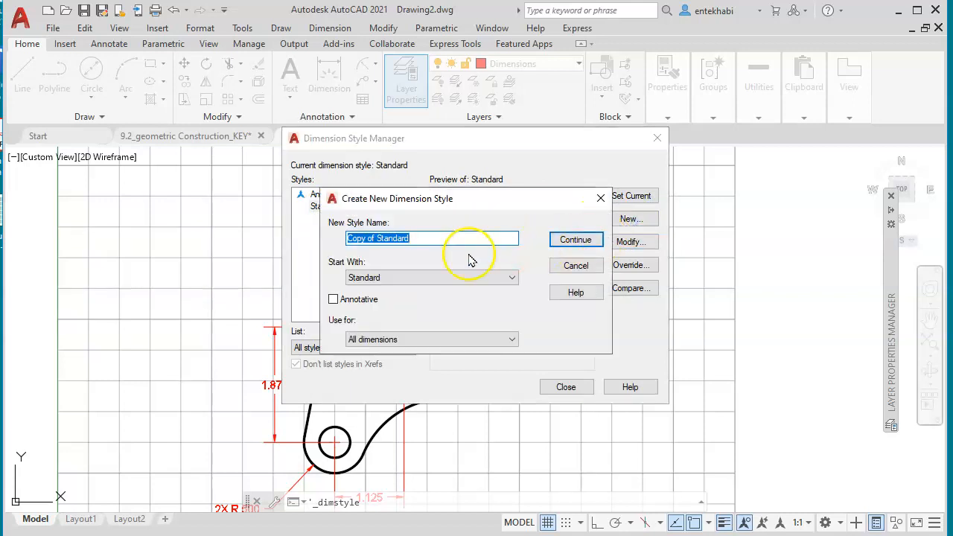
pyautogui.click(576, 241)
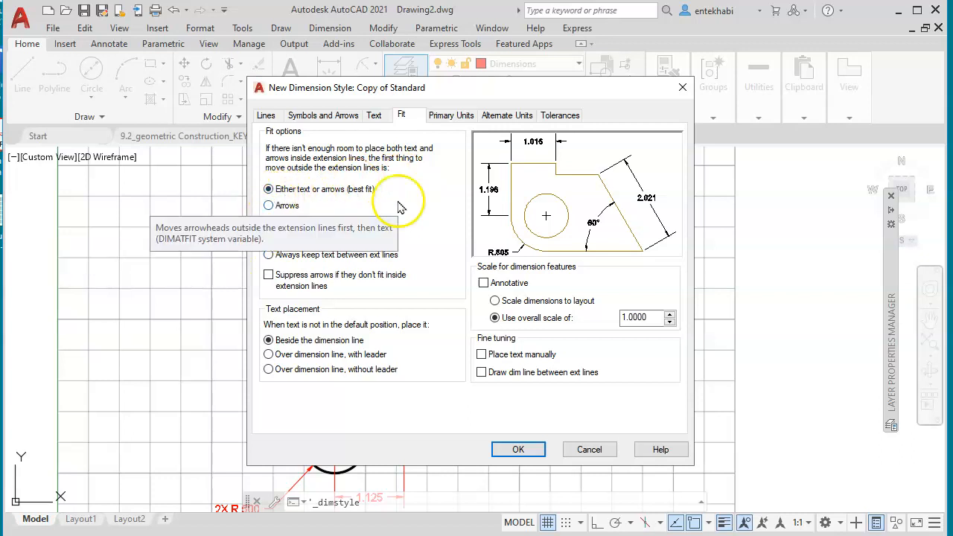
pyautogui.click(269, 222)
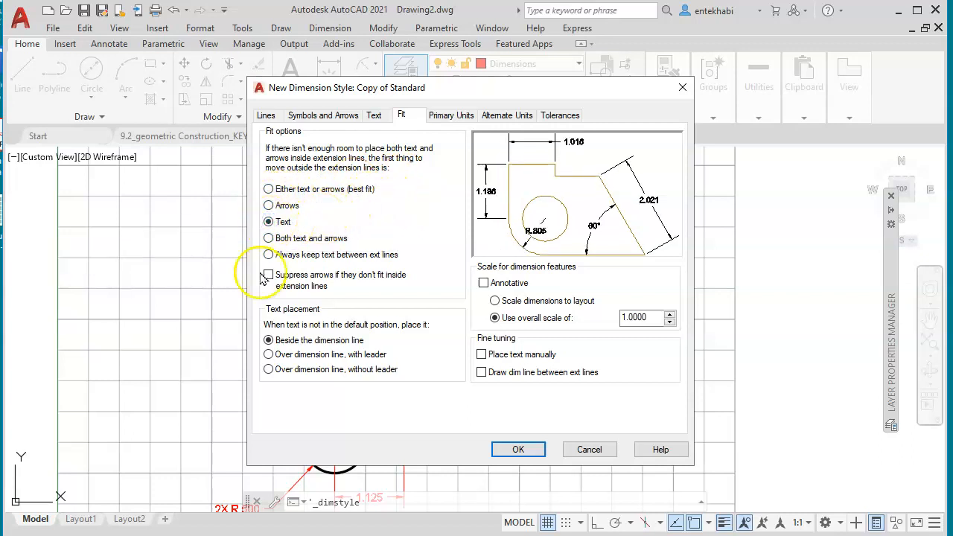
pyautogui.click(517, 450)
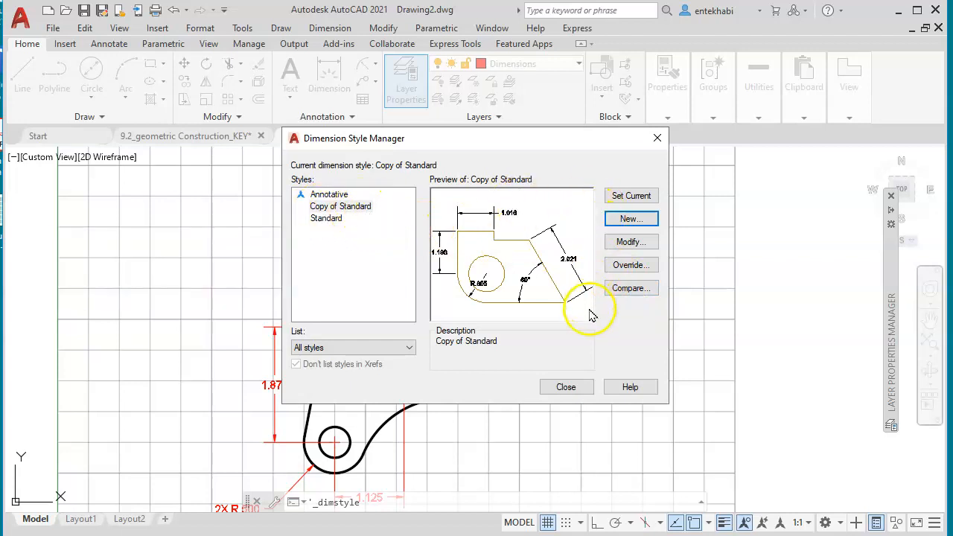
# - Close the Dimension Style Manager
pyautogui.click(566, 393)
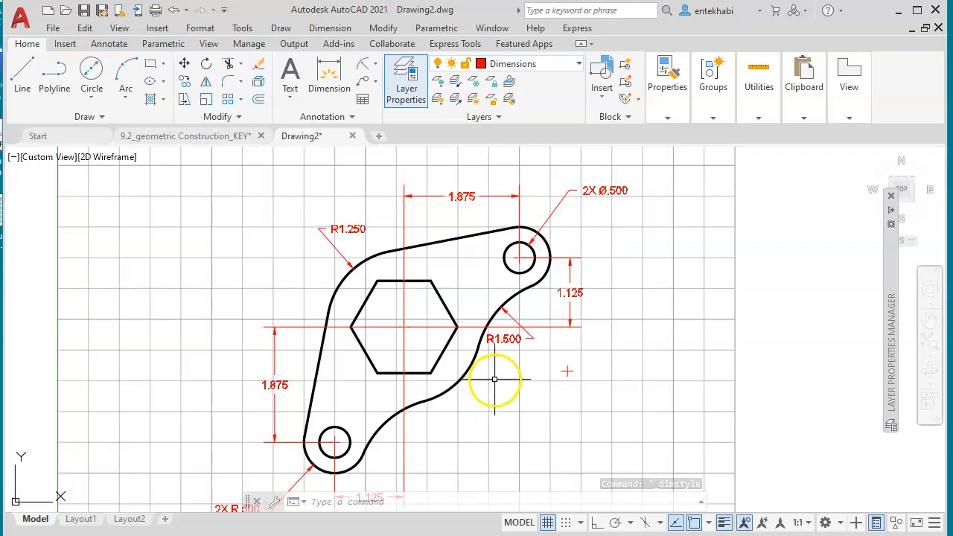
pyautogui.click(352, 229)
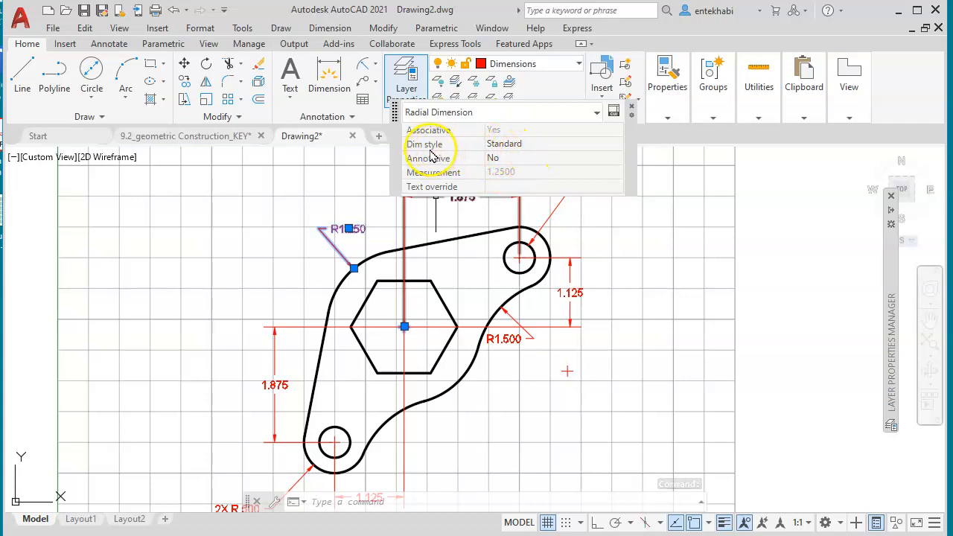
pyautogui.click(529, 151)
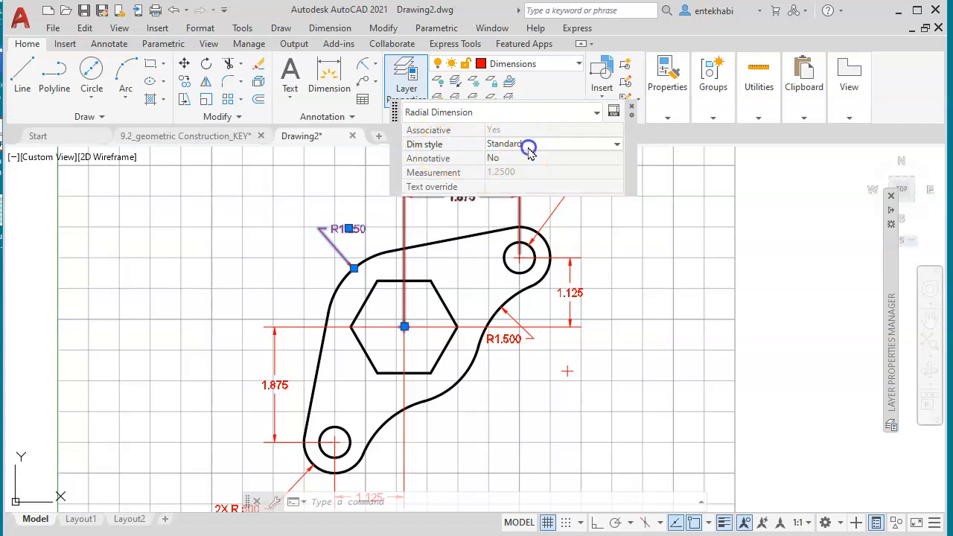
pyautogui.click(617, 145)
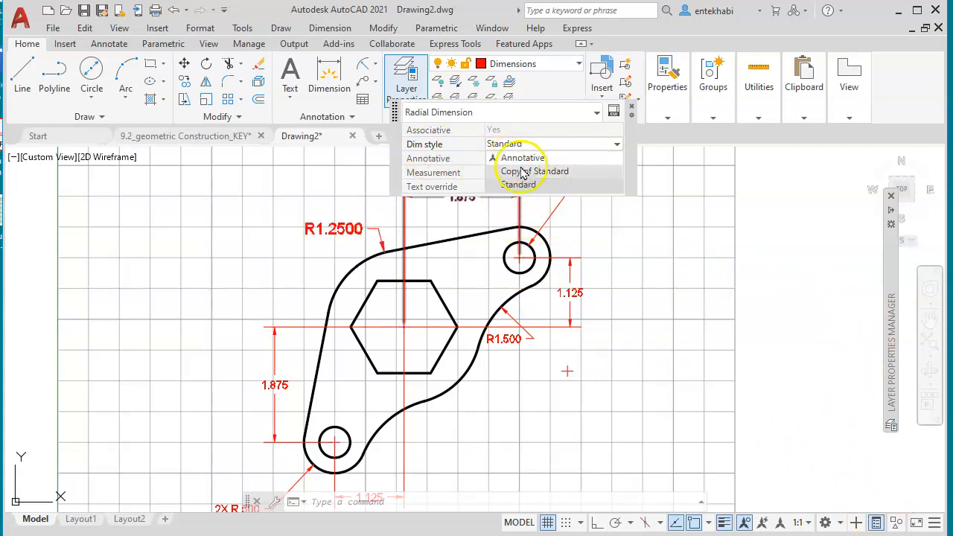
pyautogui.press('Escape')
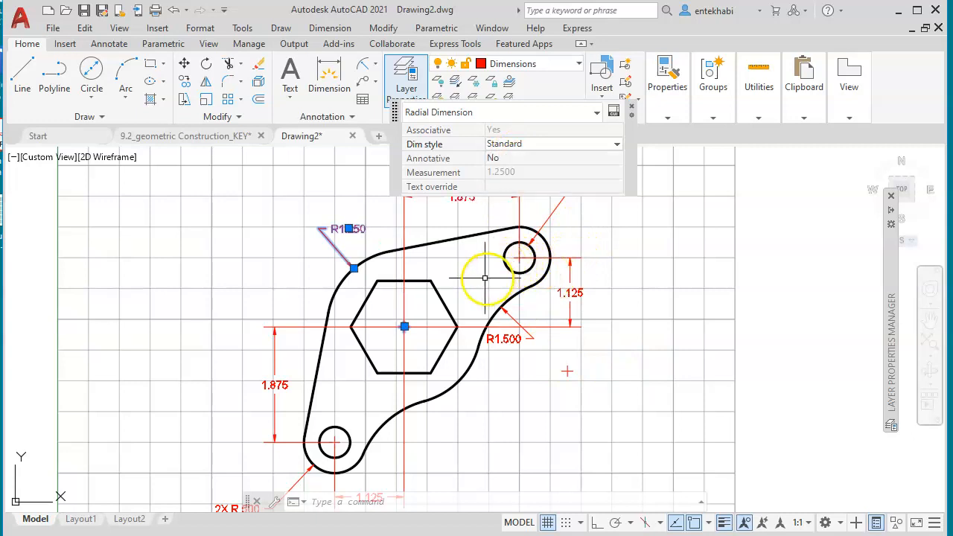
pyautogui.press('Escape')
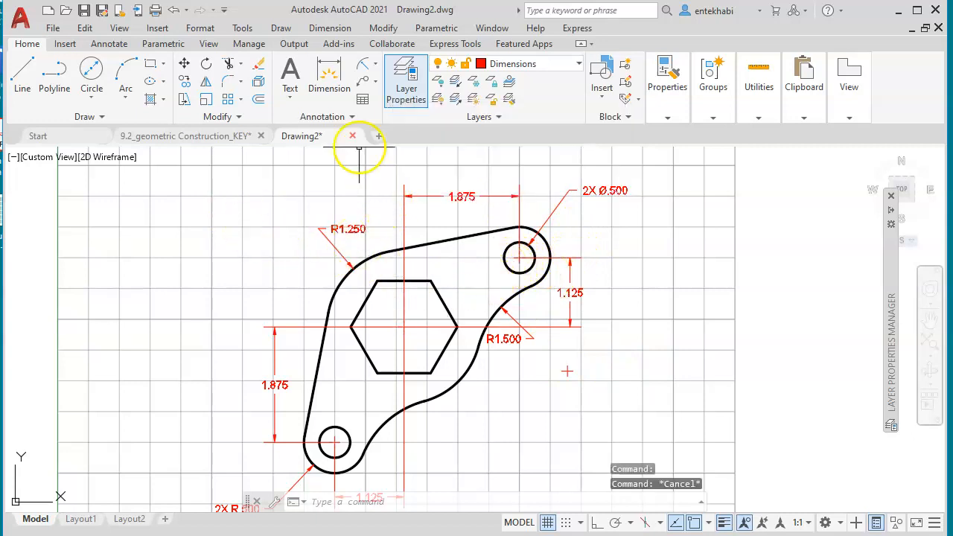
# - Update the R1.250 radius dimension around the hexagon to the current dimension style, Copy of Standard
pyautogui.click(326, 28)
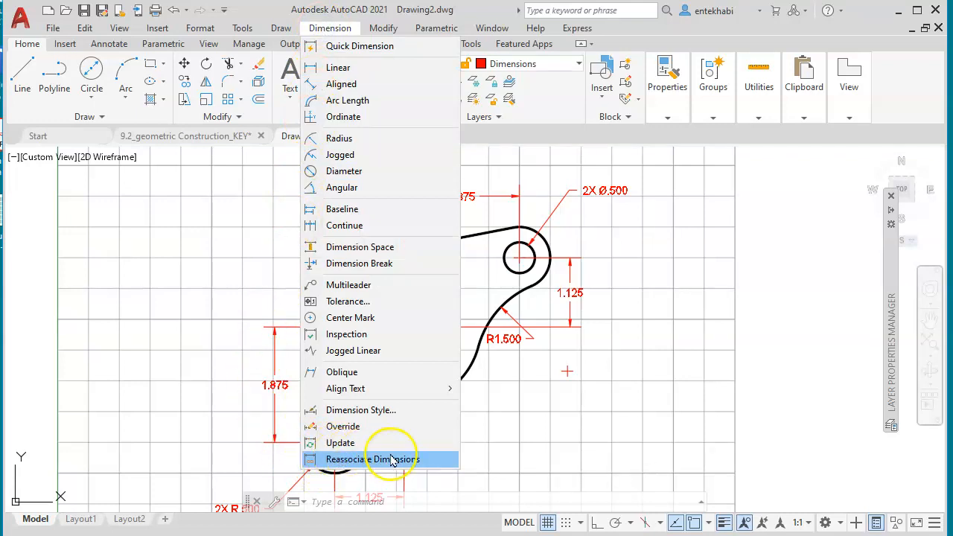
pyautogui.click(343, 444)
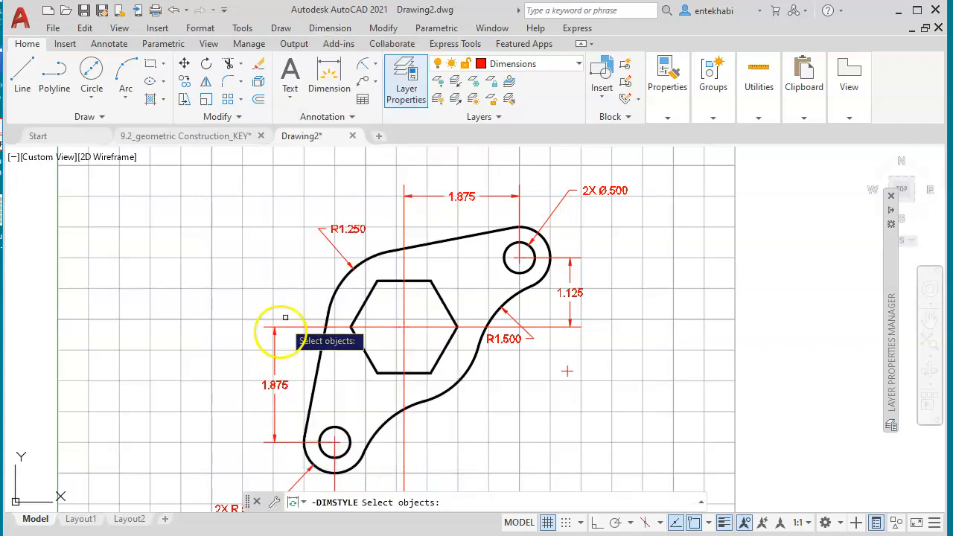
pyautogui.click(324, 237)
pyautogui.rightClick(276, 298)
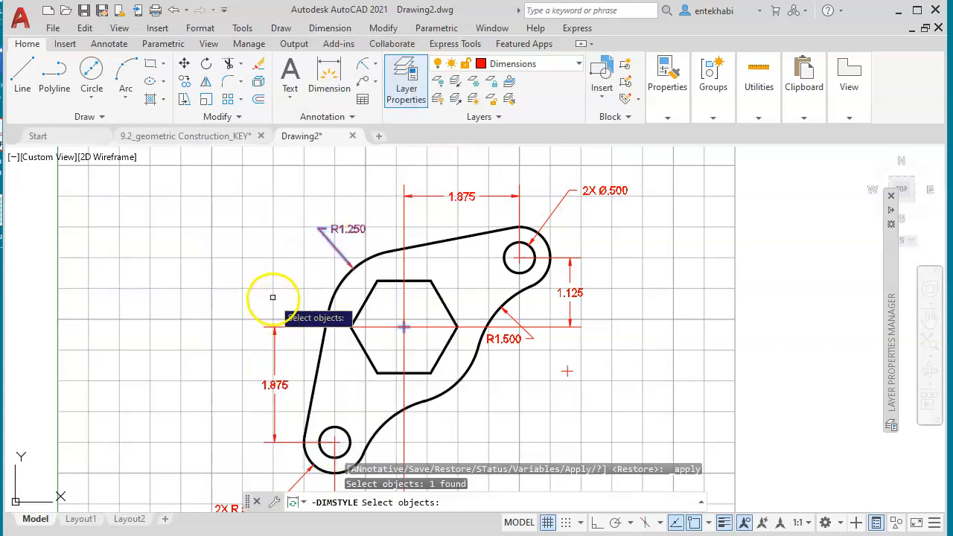
# - Move the R1.250 dimension's text down and to the left, just outside the large upper-left arc
pyautogui.scroll(-2, 369, 305)
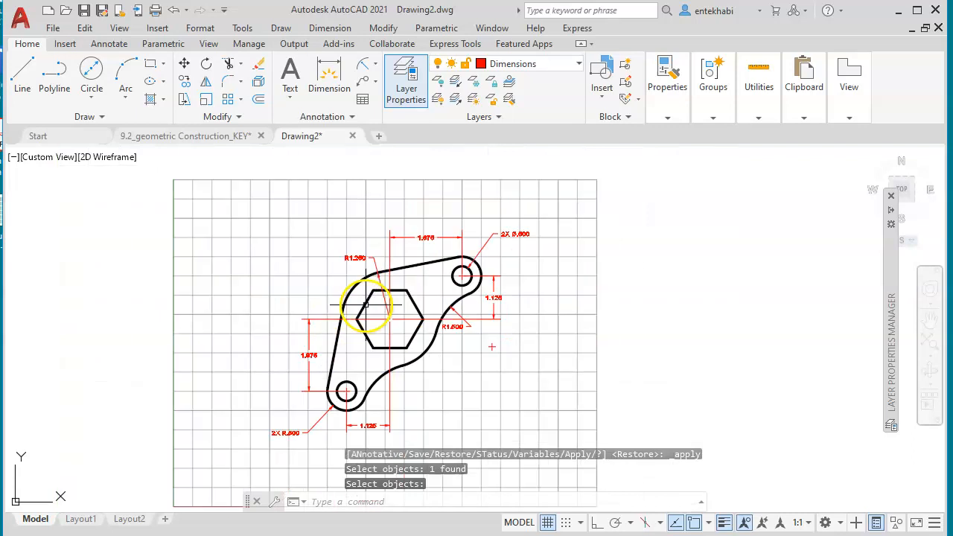
pyautogui.scroll(4, 366, 302)
pyautogui.moveTo(367, 297); pyautogui.dragTo(423, 416, button='middle')
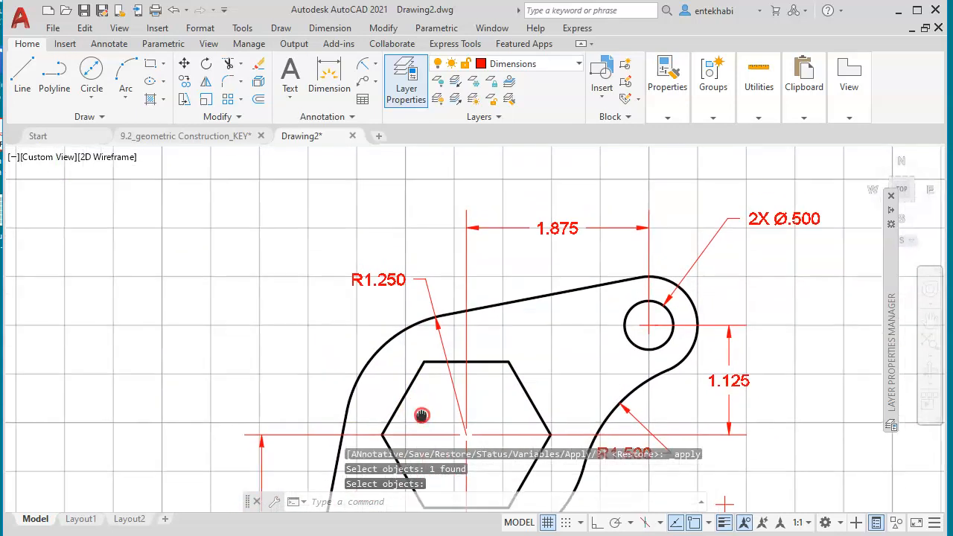
pyautogui.click(424, 279)
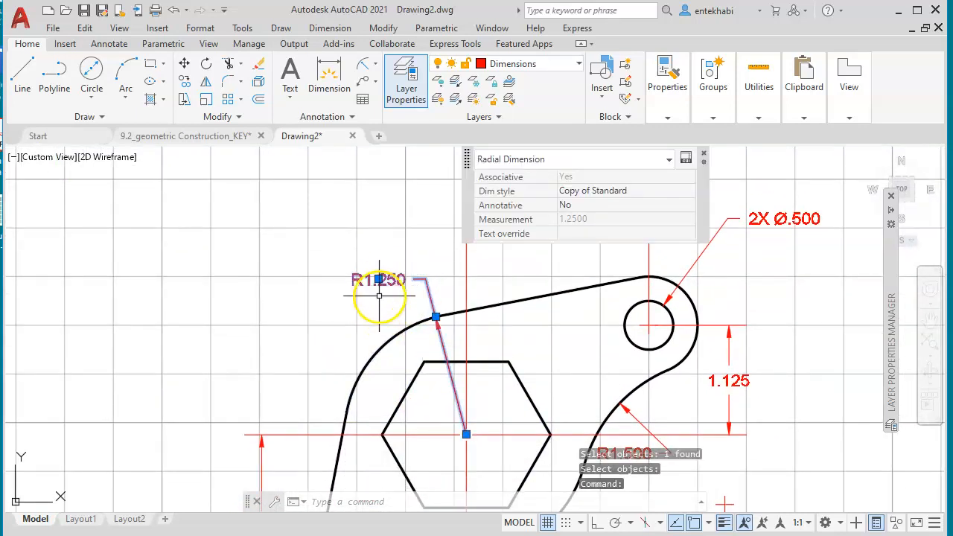
pyautogui.click(379, 279)
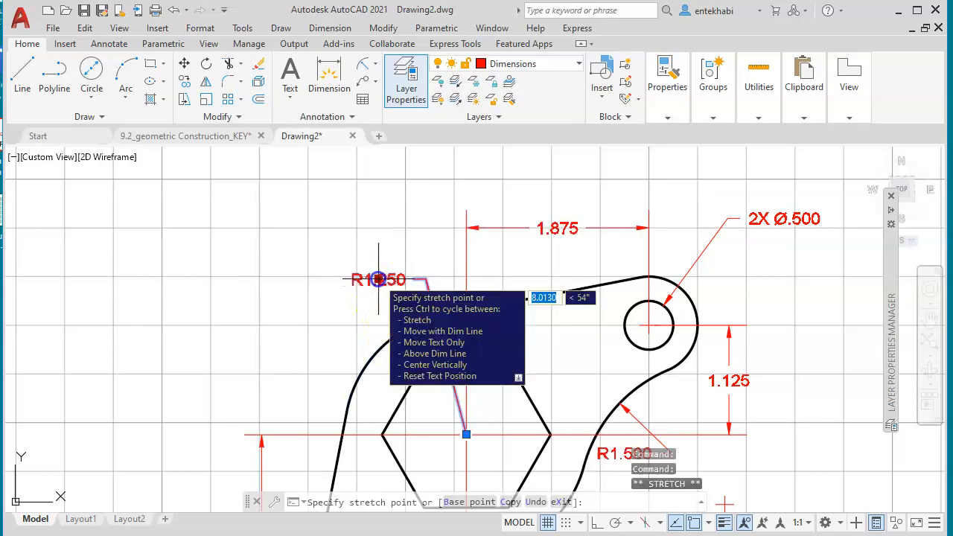
pyautogui.click(342, 323)
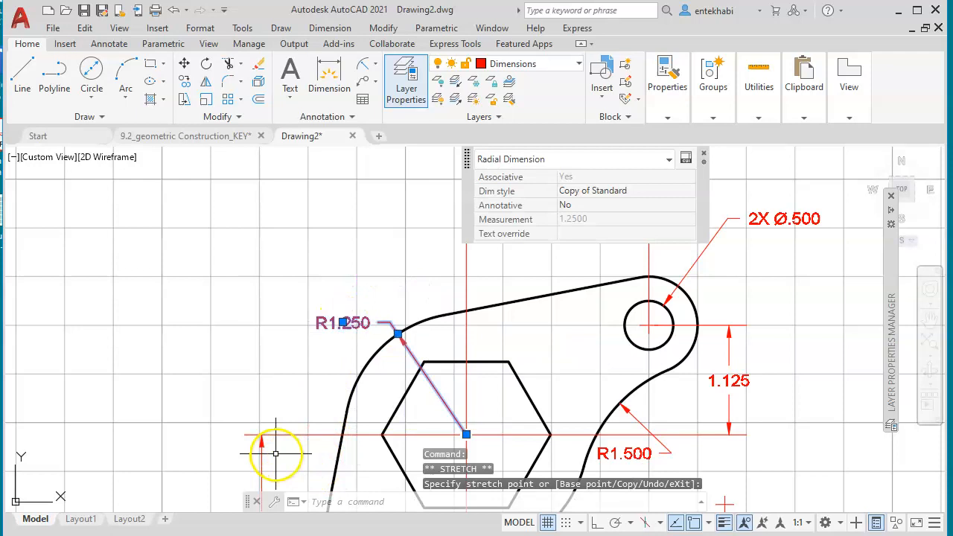
pyautogui.press('Escape')
pyautogui.press('Escape')
# - Update the R1.500 radius dimension on the right-hand concave arc to the current dimension style, Copy of Standard
pyautogui.moveTo(462, 447); pyautogui.dragTo(457, 298, button='middle')
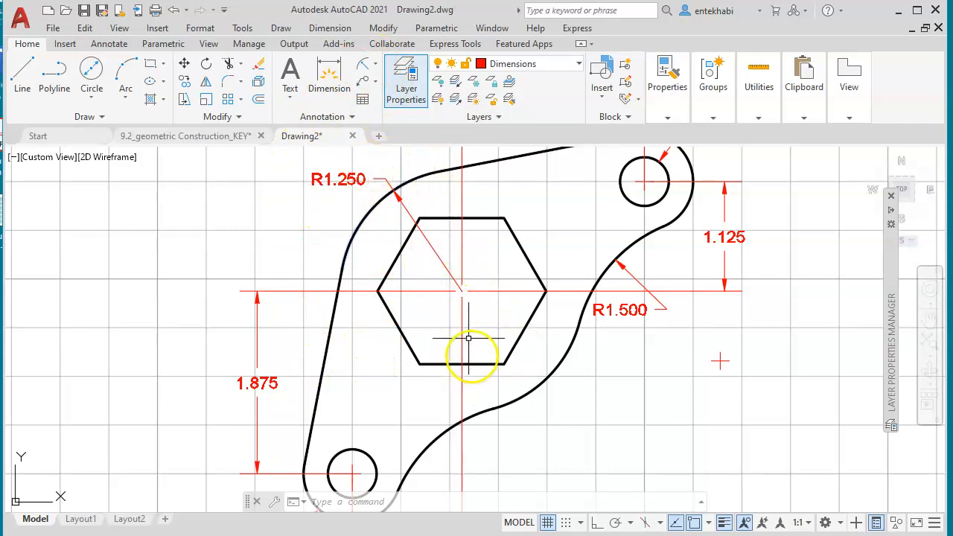
pyautogui.moveTo(647, 405)
pyautogui.mouseDown(button='middle')
pyautogui.moveTo(582, 419)
pyautogui.moveTo(571, 435)
pyautogui.mouseUp(button='middle')
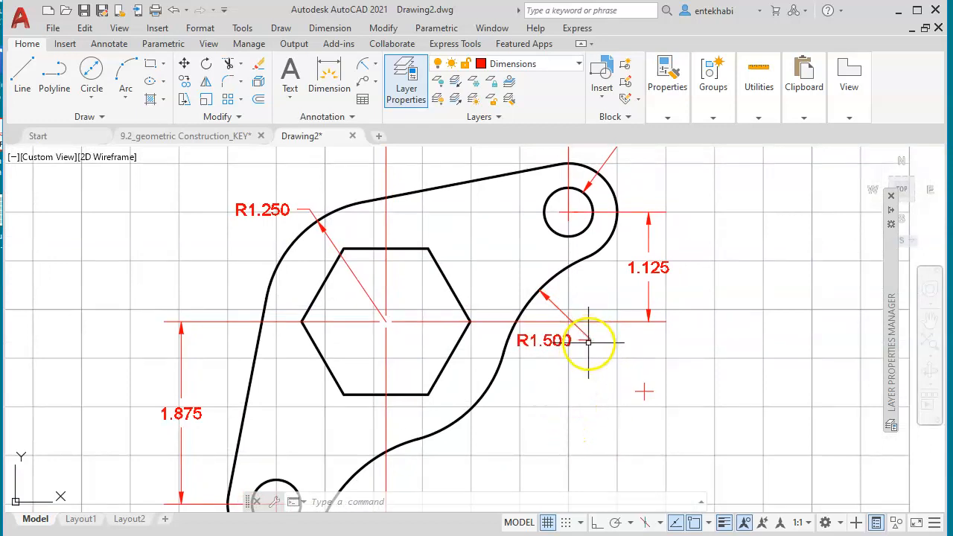
pyautogui.click(317, 30)
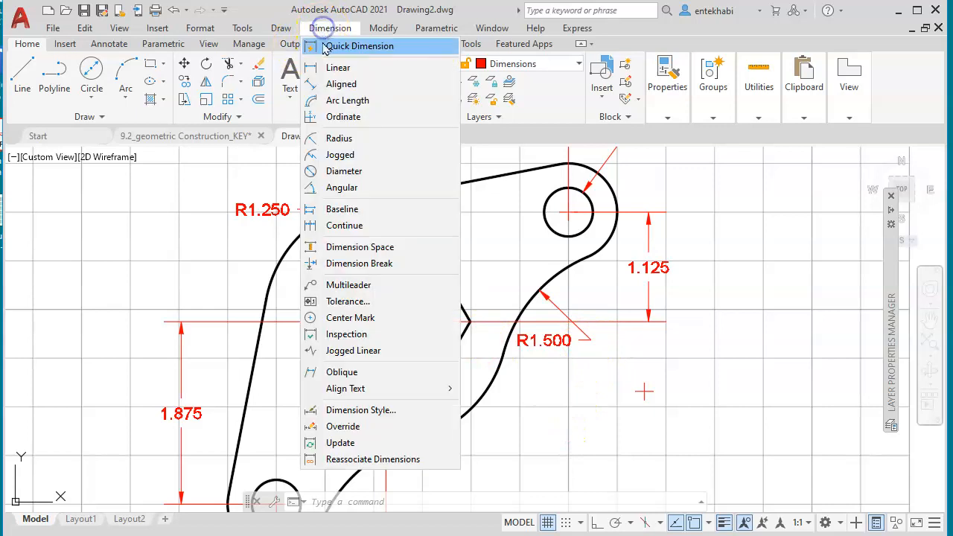
pyautogui.click(343, 444)
pyautogui.click(588, 340)
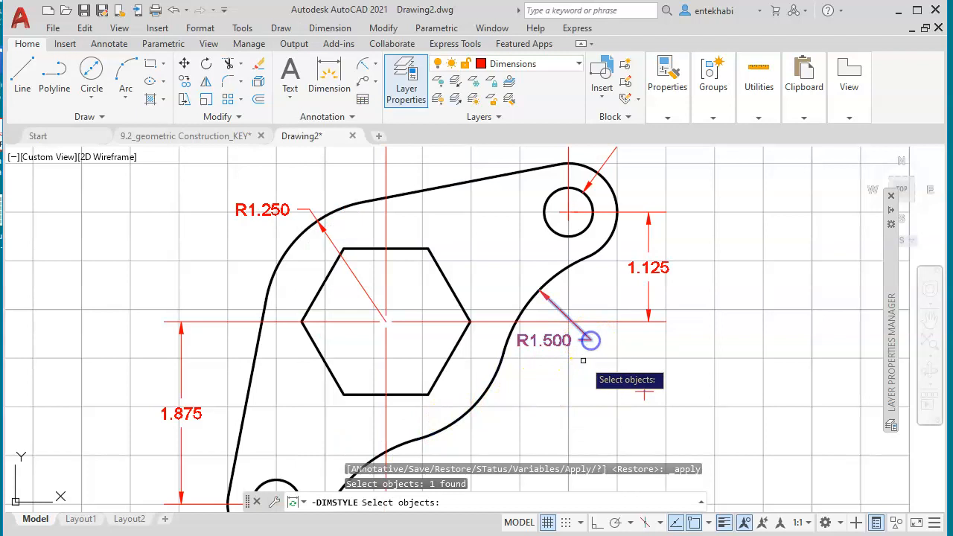
pyautogui.press('Return')
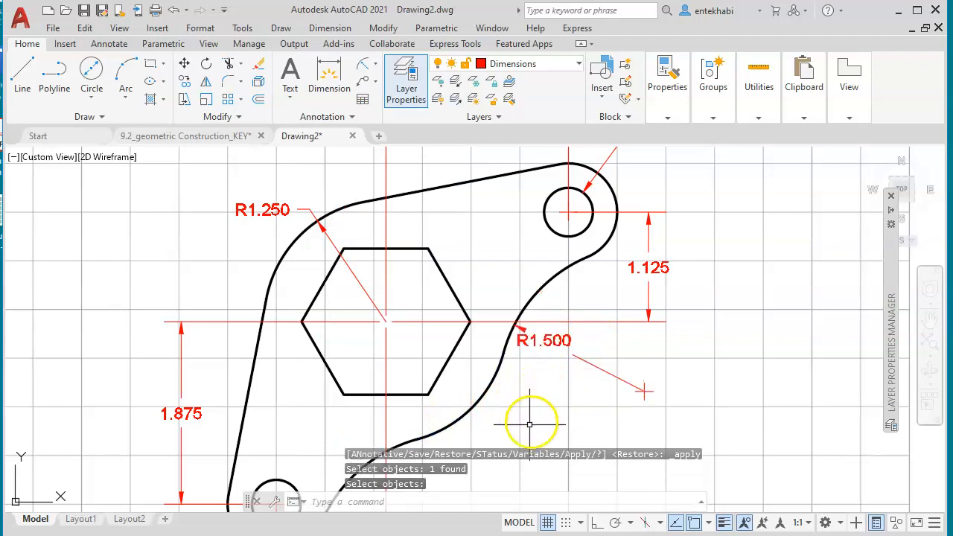
# - Move the R1.500 dimension's text to the right so it sits outside the part, between the concave arc and its center mark
pyautogui.scroll(2, 538, 400)
pyautogui.click(544, 308)
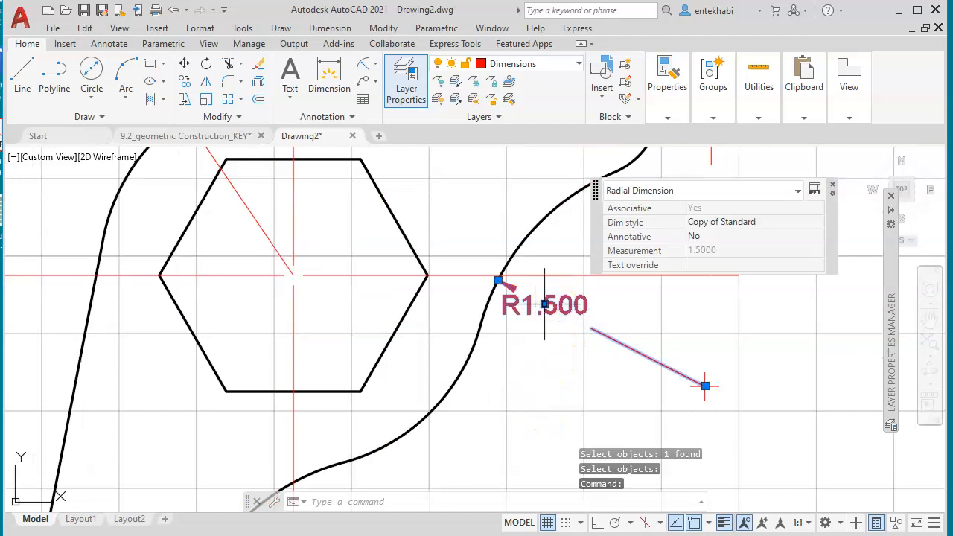
pyautogui.click(544, 304)
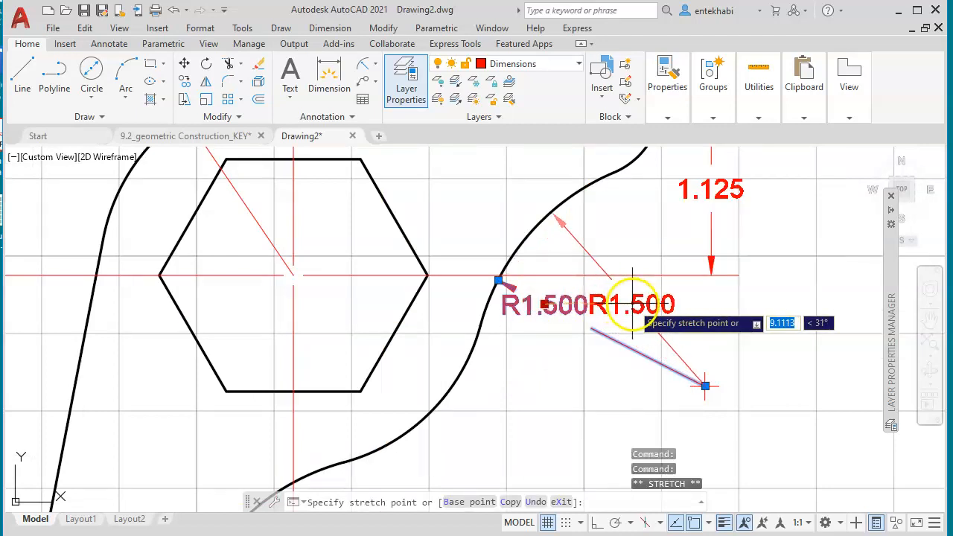
pyautogui.click(632, 303)
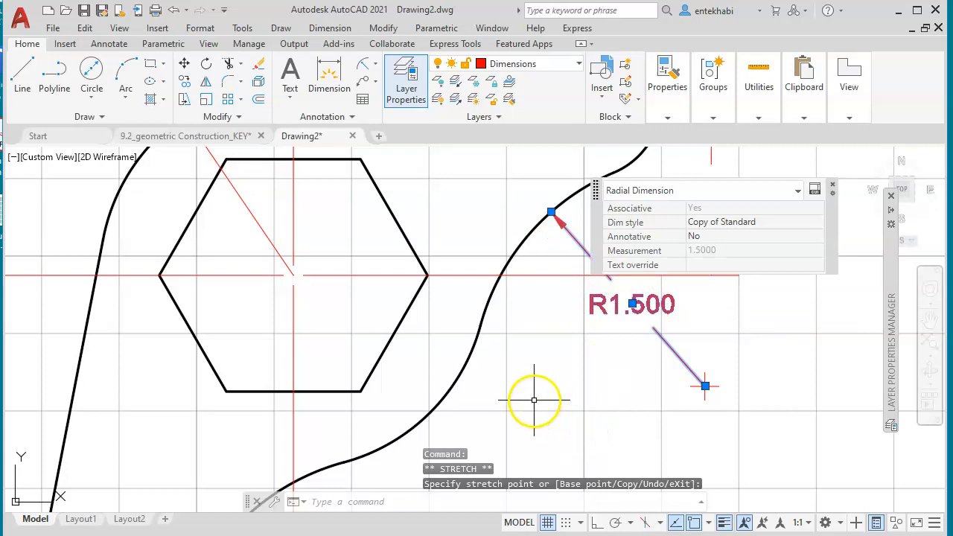
pyautogui.press('Escape')
pyautogui.scroll(-2, 551, 393)
pyautogui.moveTo(552, 400); pyautogui.dragTo(553, 306, button='middle')
pyautogui.scroll(-2, 528, 360)
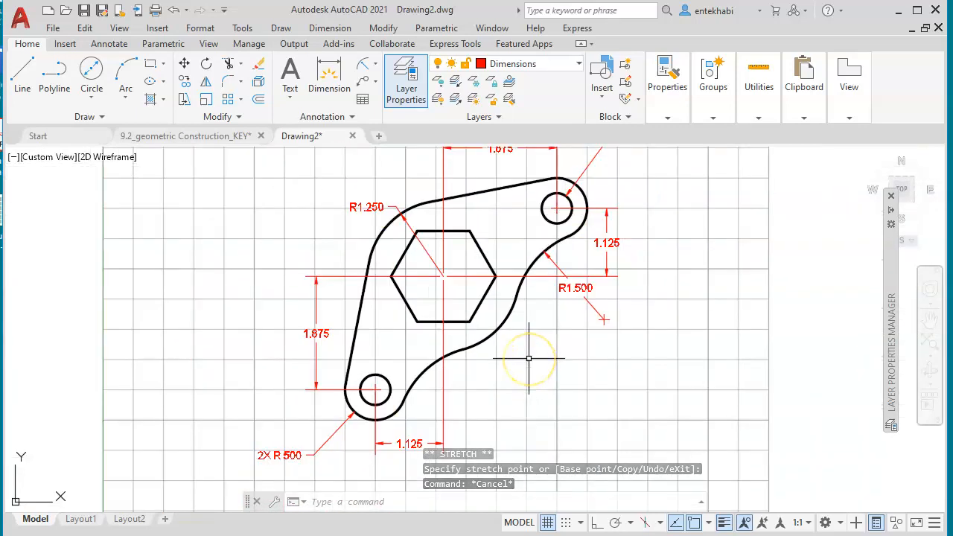
pyautogui.scroll(2, 528, 359)
pyautogui.click(382, 28)
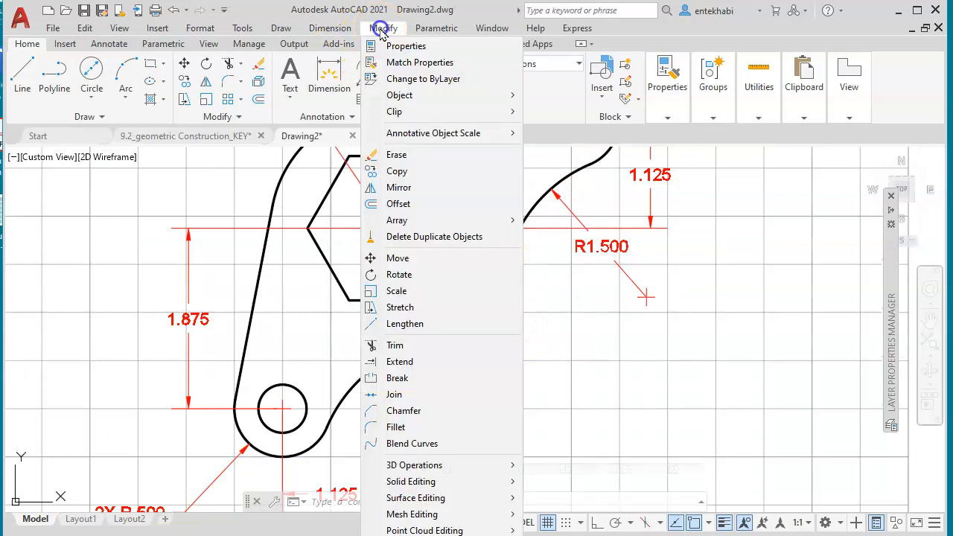
pyautogui.click(403, 64)
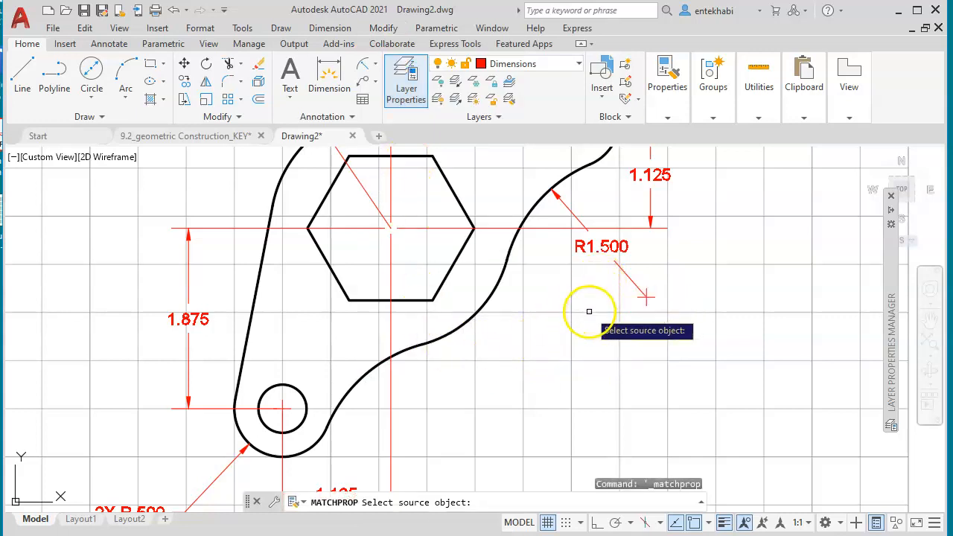
pyautogui.moveTo(529, 389)
pyautogui.mouseDown(button='middle')
pyautogui.moveTo(553, 394)
pyautogui.moveTo(562, 436)
pyautogui.mouseUp(button='middle')
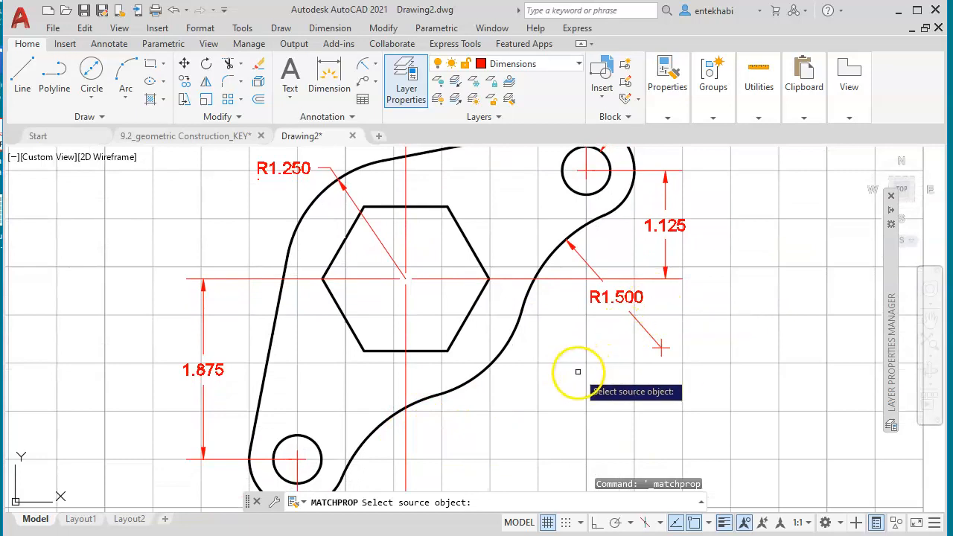
pyautogui.press('Escape')
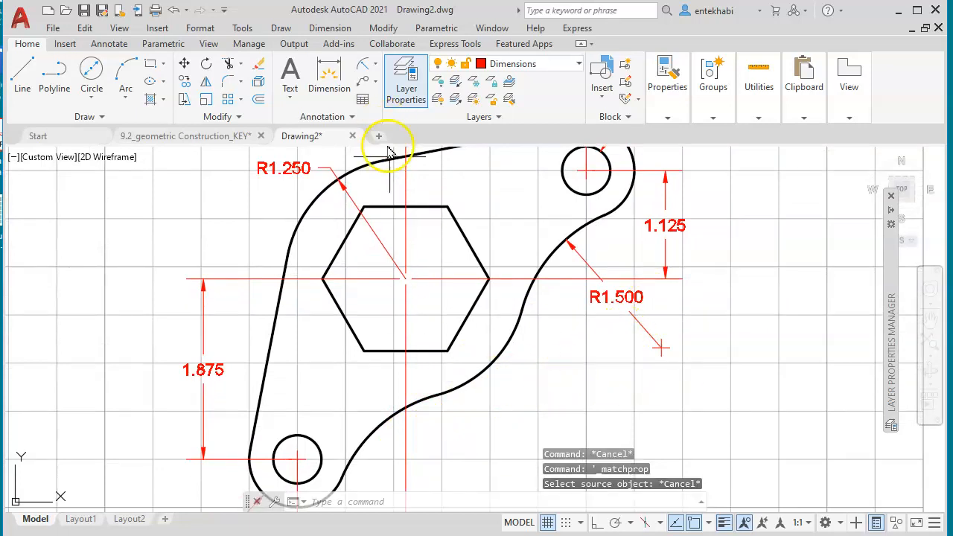
# - Compare the Standard and Copy of Standard previews in the Dimension Style Manager, set Copy of Standard as current, and close the manager
pyautogui.moveTo(495, 390); pyautogui.dragTo(503, 325, button='middle')
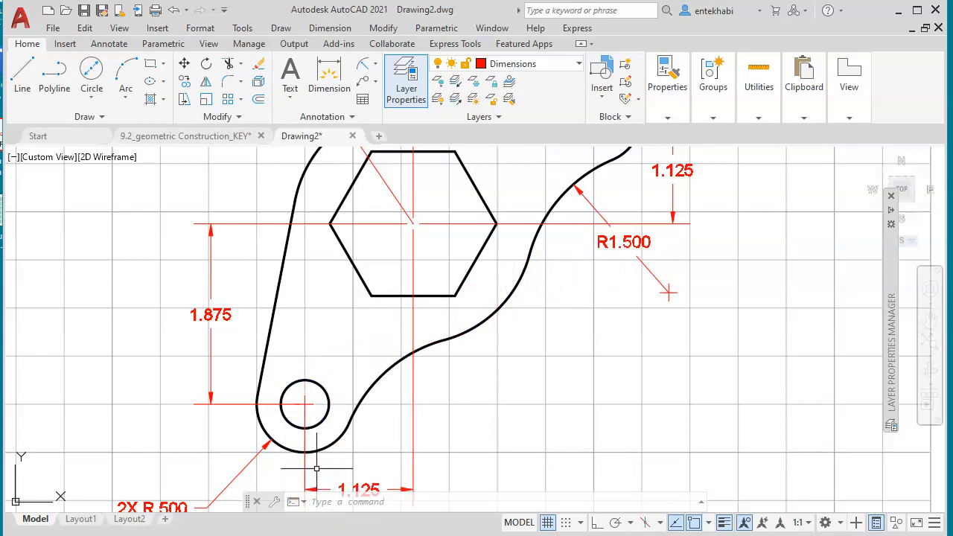
pyautogui.click(307, 445)
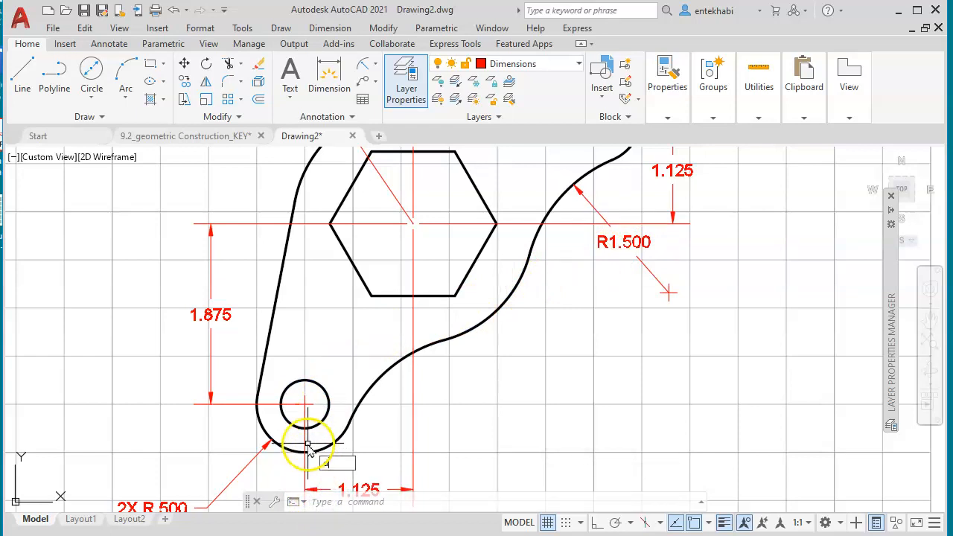
pyautogui.write('d')
pyautogui.press('Return')
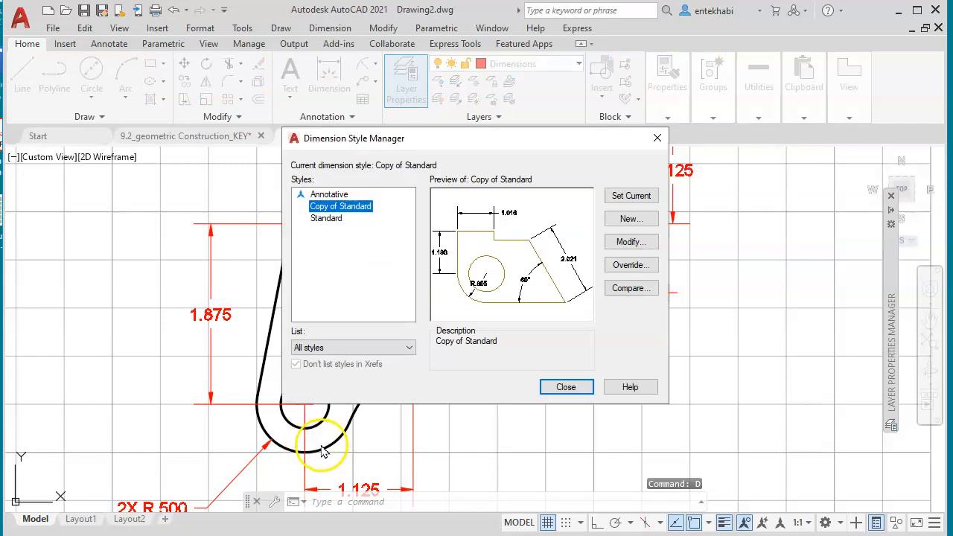
pyautogui.click(328, 219)
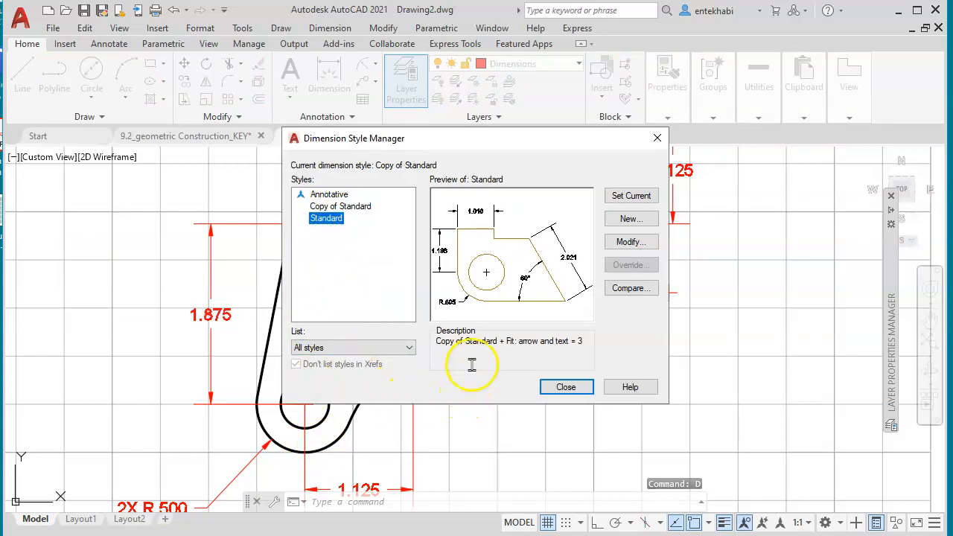
pyautogui.click(354, 207)
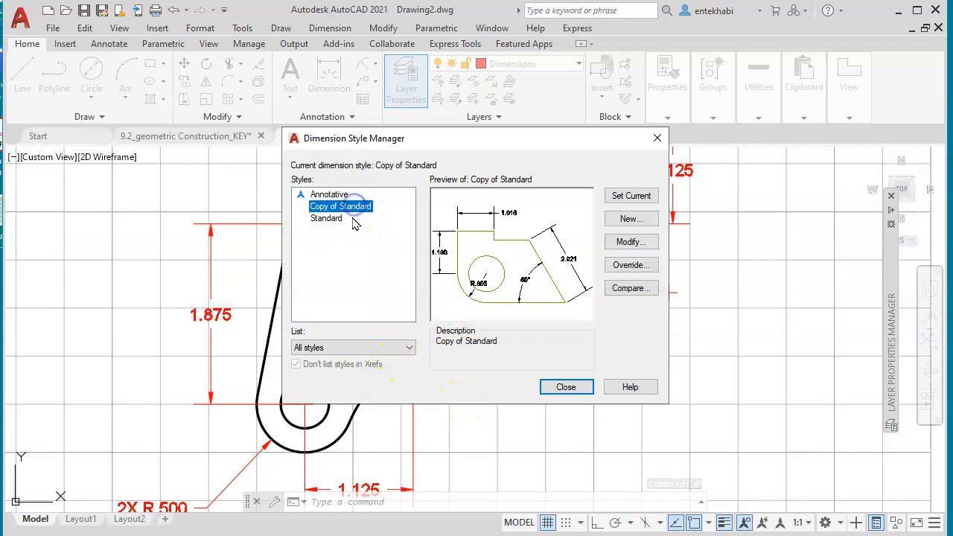
pyautogui.click(329, 219)
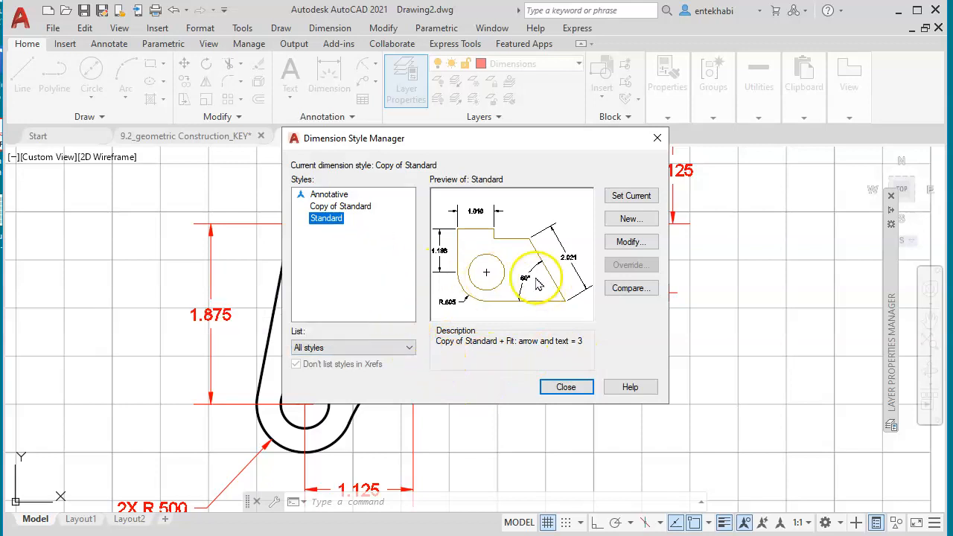
pyautogui.click(368, 208)
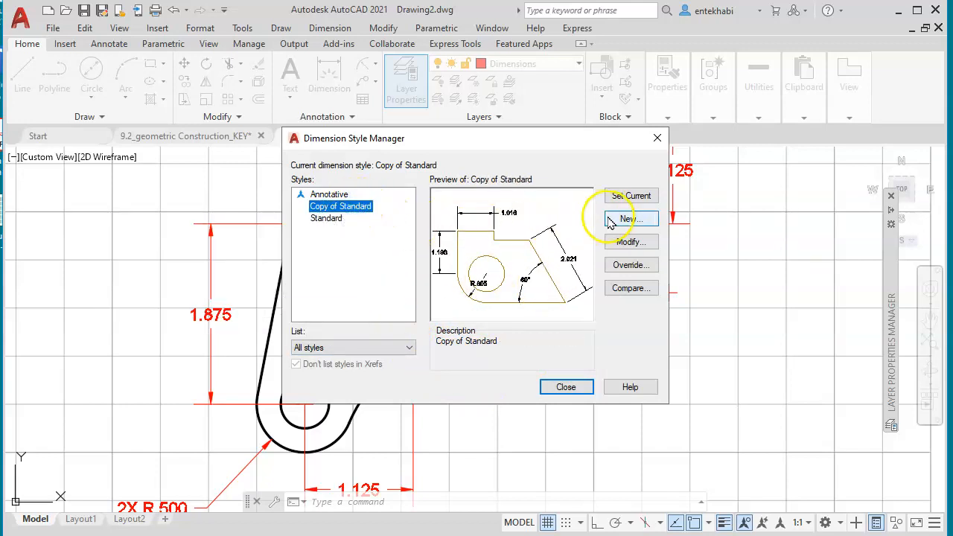
pyautogui.click(627, 199)
pyautogui.click(565, 386)
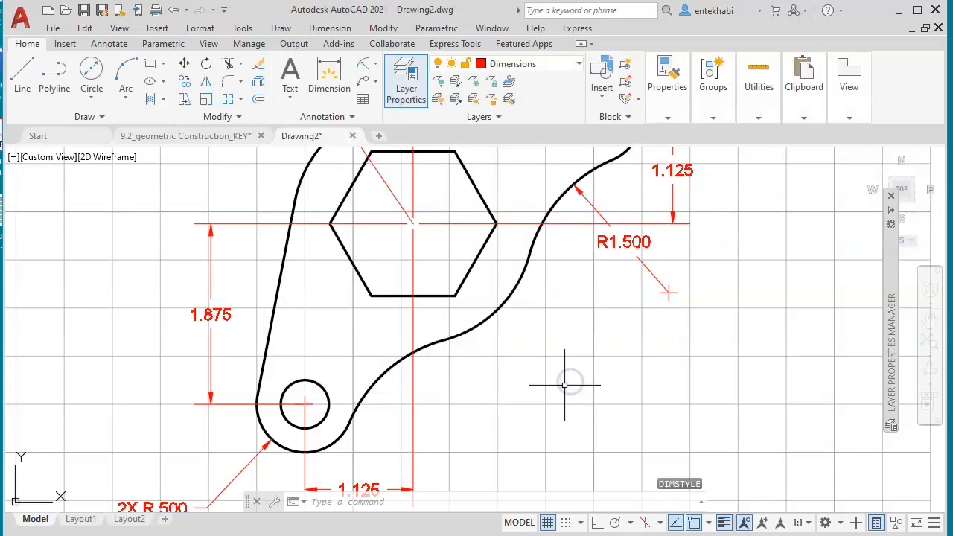
# - Add a radius dimension to the lower concave arc, placing its text outside the part below the arc
pyautogui.click(329, 28)
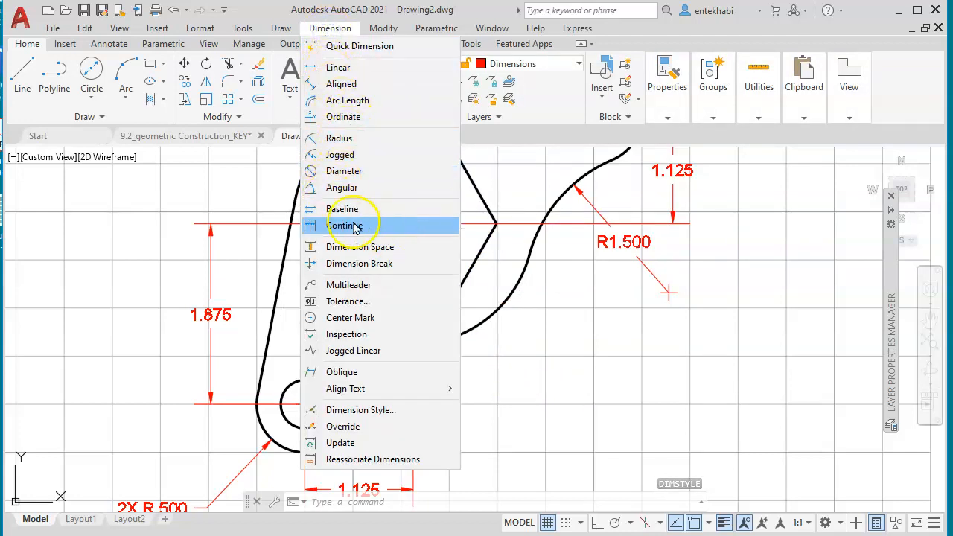
pyautogui.click(338, 139)
pyautogui.click(398, 360)
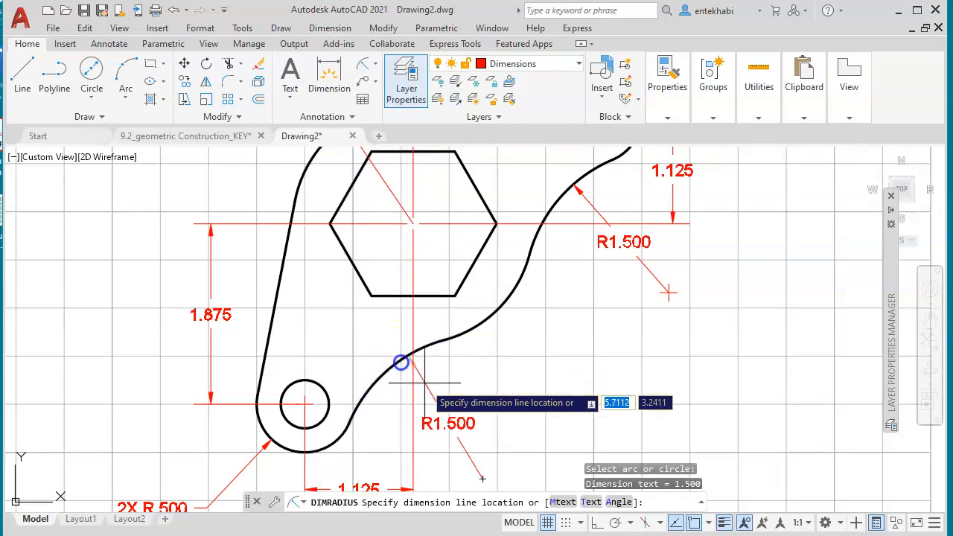
pyautogui.click(436, 408)
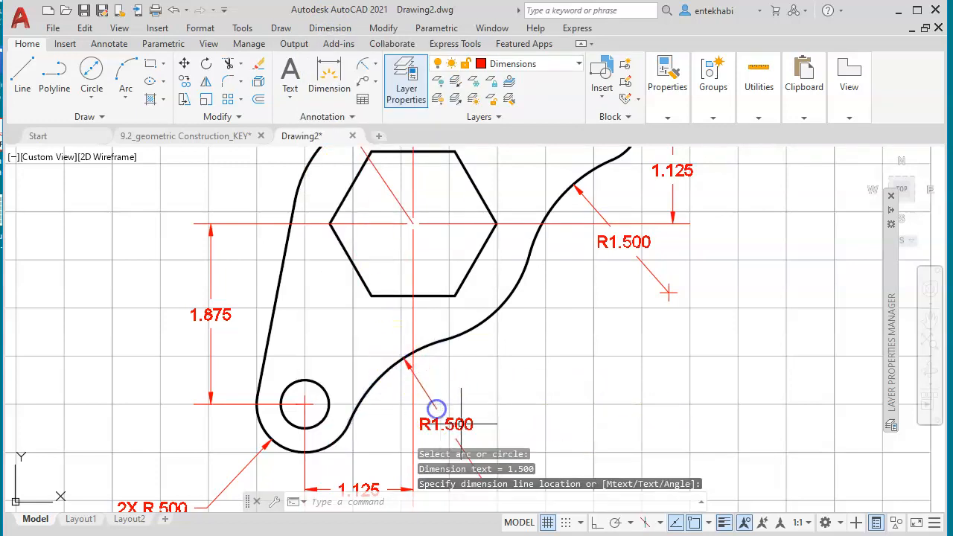
pyautogui.moveTo(584, 425); pyautogui.dragTo(596, 301, button='middle')
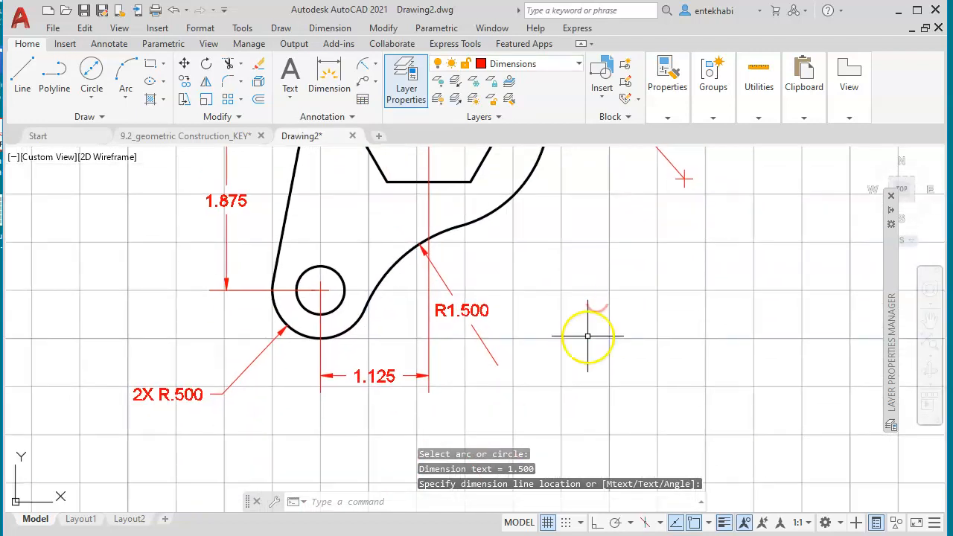
# - Add a center mark to the lower concave arc that carries the new radius dimension
pyautogui.scroll(-2, 596, 312)
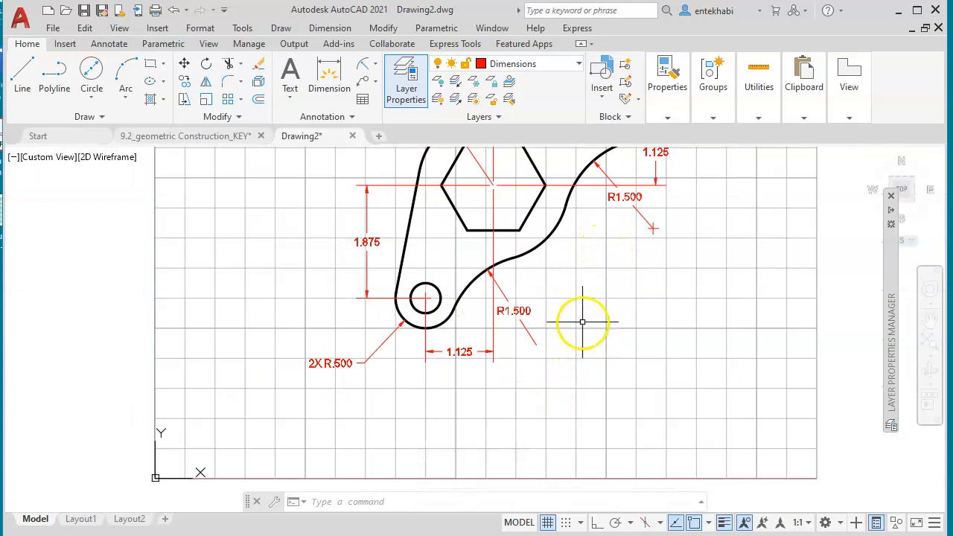
pyautogui.moveTo(632, 270)
pyautogui.mouseDown(button='middle')
pyautogui.moveTo(581, 311)
pyautogui.moveTo(576, 246)
pyautogui.mouseUp(button='middle')
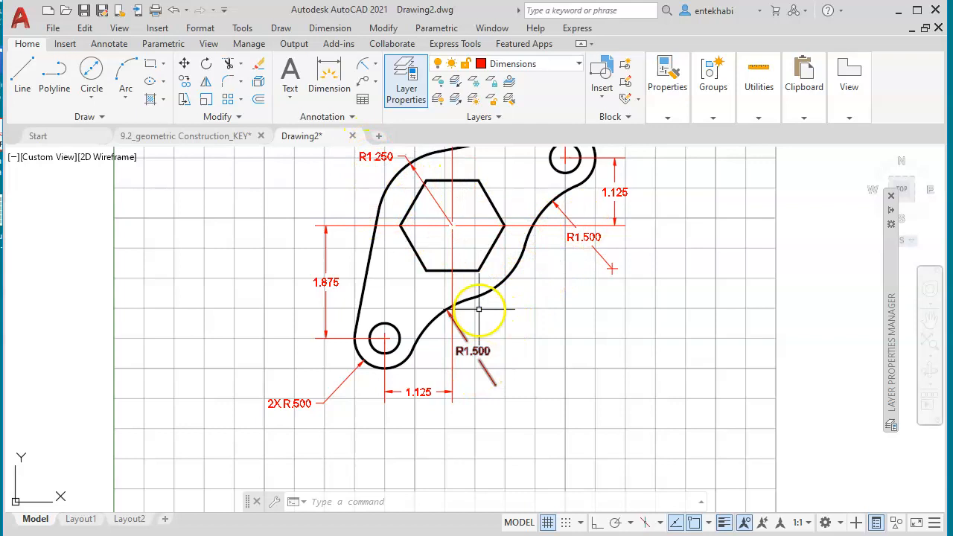
pyautogui.click(326, 28)
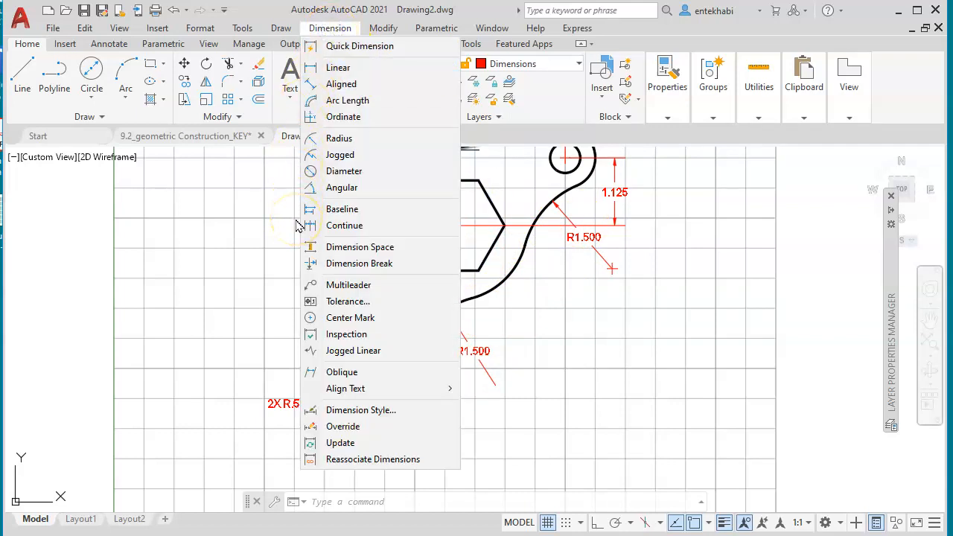
pyautogui.moveTo(329, 394)
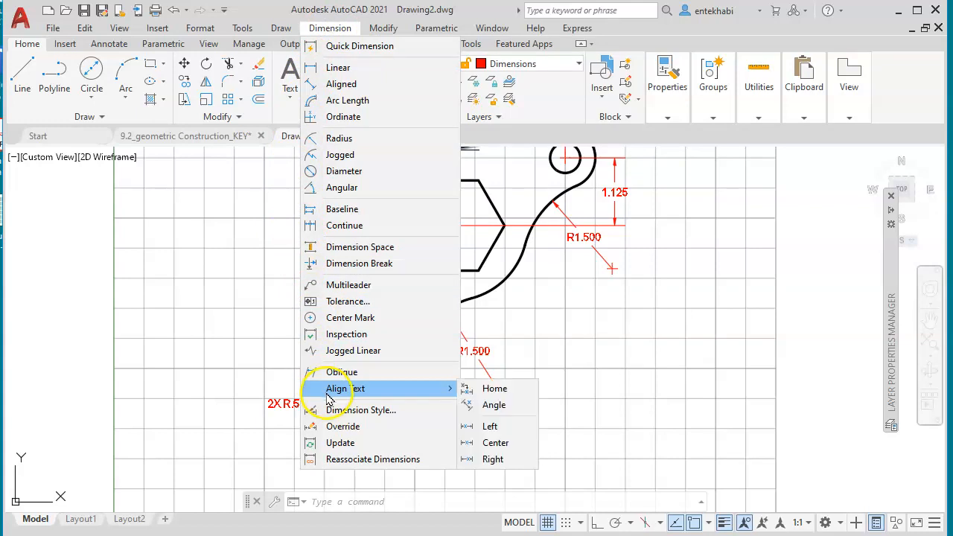
pyautogui.click(347, 317)
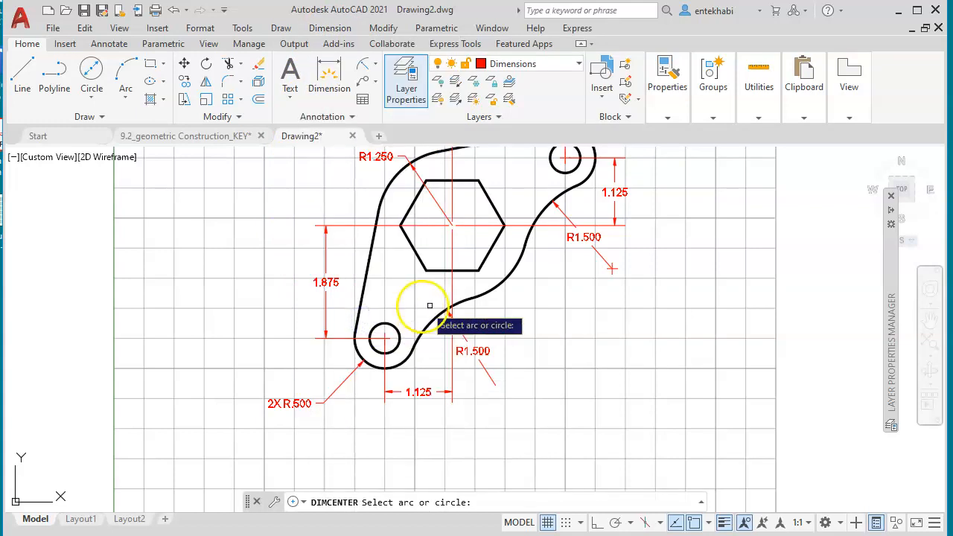
pyautogui.click(438, 309)
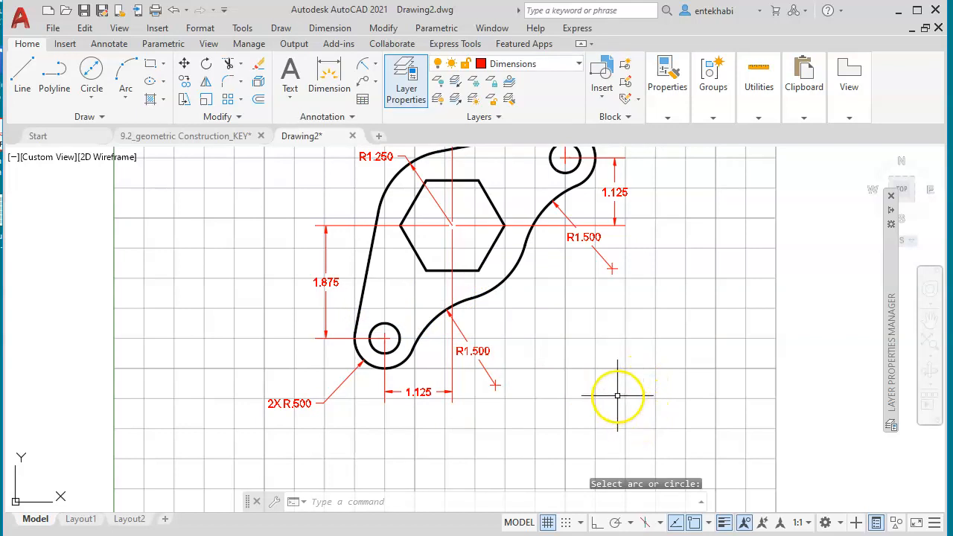
# - Review the dimensions around the whole part, from the upper hole and radii down to the lower hole, for missing ones
pyautogui.scroll(2, 595, 391)
pyautogui.scroll(-2, 574, 385)
pyautogui.moveTo(553, 379)
pyautogui.mouseDown(button='middle')
pyautogui.moveTo(552, 427)
pyautogui.moveTo(601, 449)
pyautogui.mouseUp(button='middle')
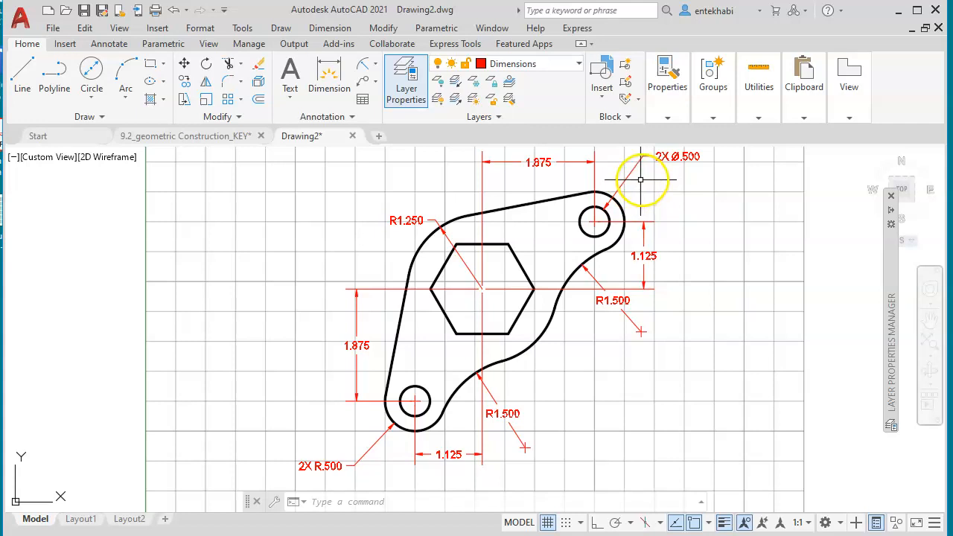
pyautogui.scroll(2, 665, 197)
pyautogui.moveTo(603, 260); pyautogui.dragTo(537, 343, button='middle')
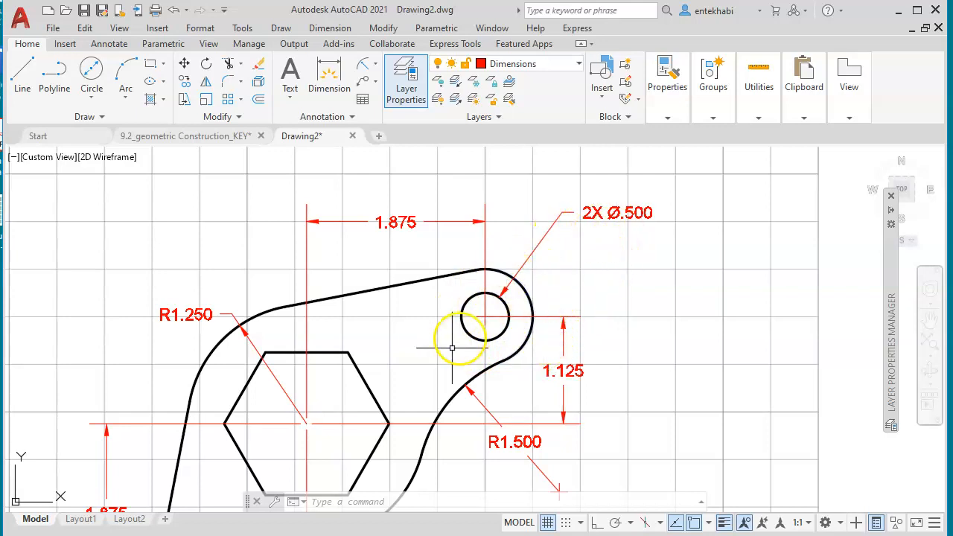
pyautogui.moveTo(410, 394); pyautogui.dragTo(518, 266, button='middle')
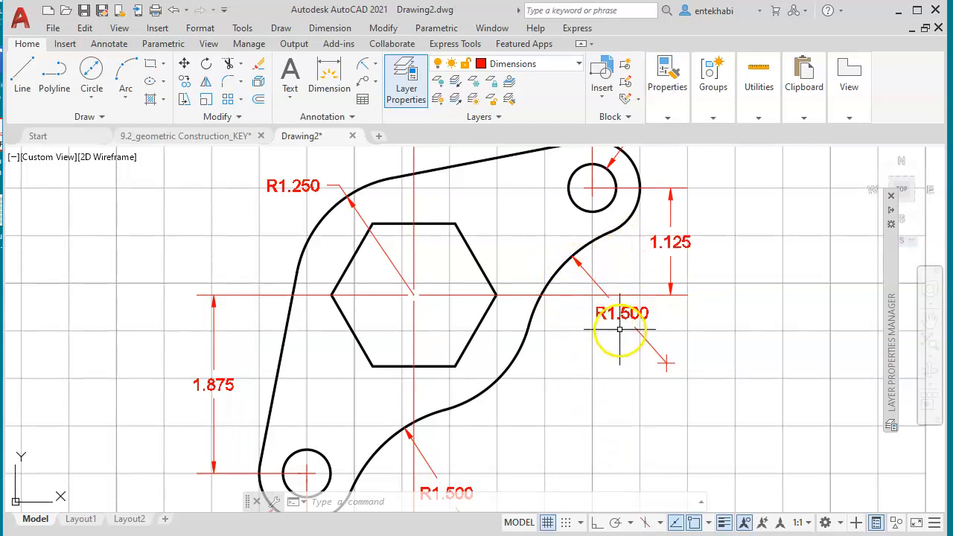
pyautogui.moveTo(416, 412); pyautogui.dragTo(442, 365, button='middle')
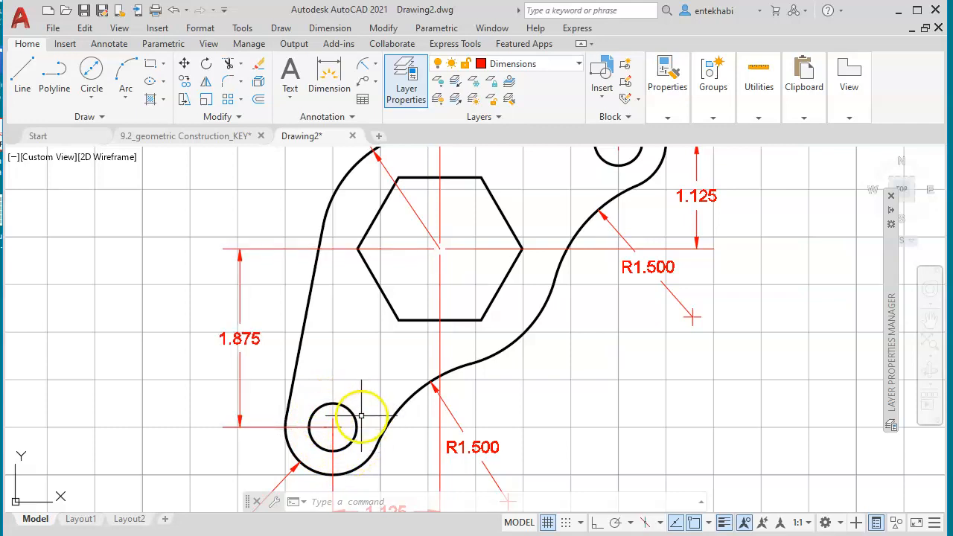
pyautogui.moveTo(563, 323); pyautogui.dragTo(404, 478, button='middle')
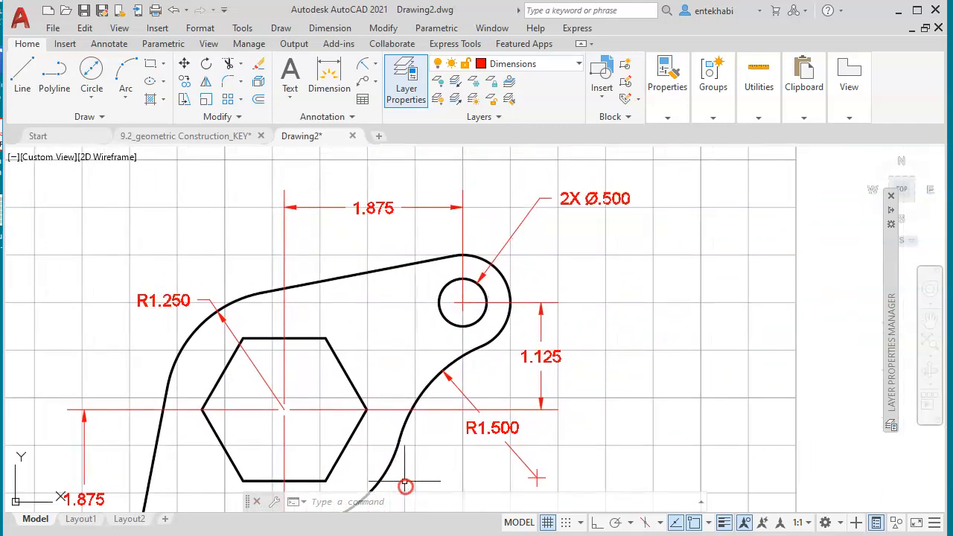
pyautogui.moveTo(428, 408); pyautogui.dragTo(496, 277, button='middle')
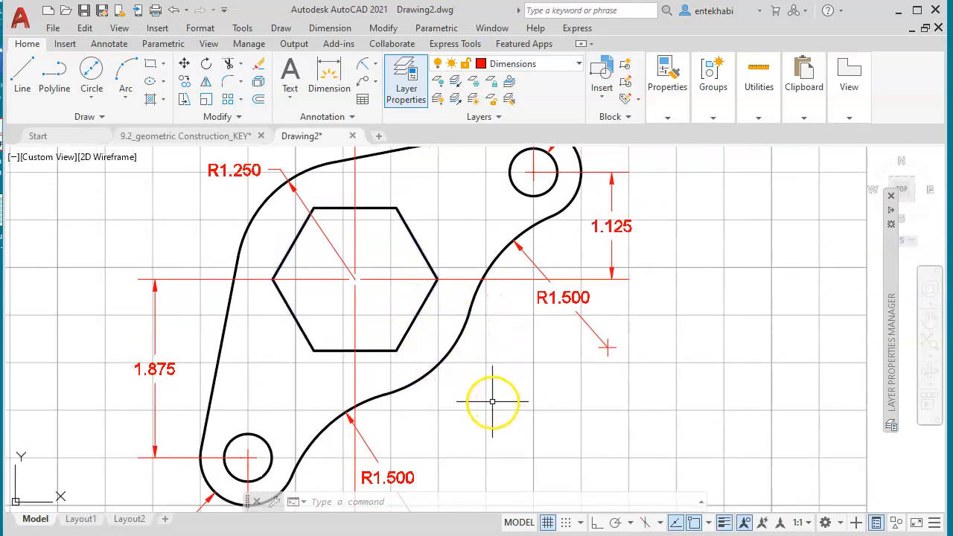
pyautogui.click(375, 67)
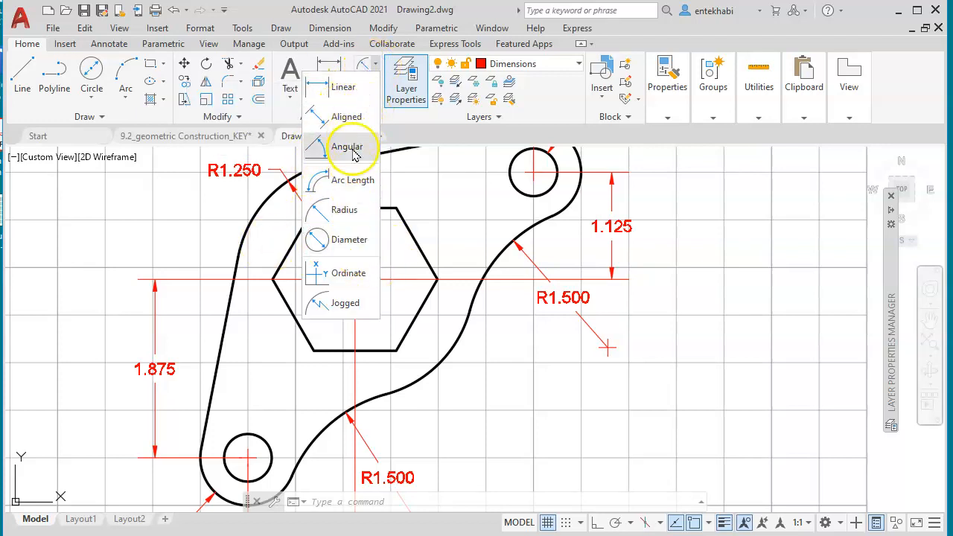
pyautogui.click(349, 238)
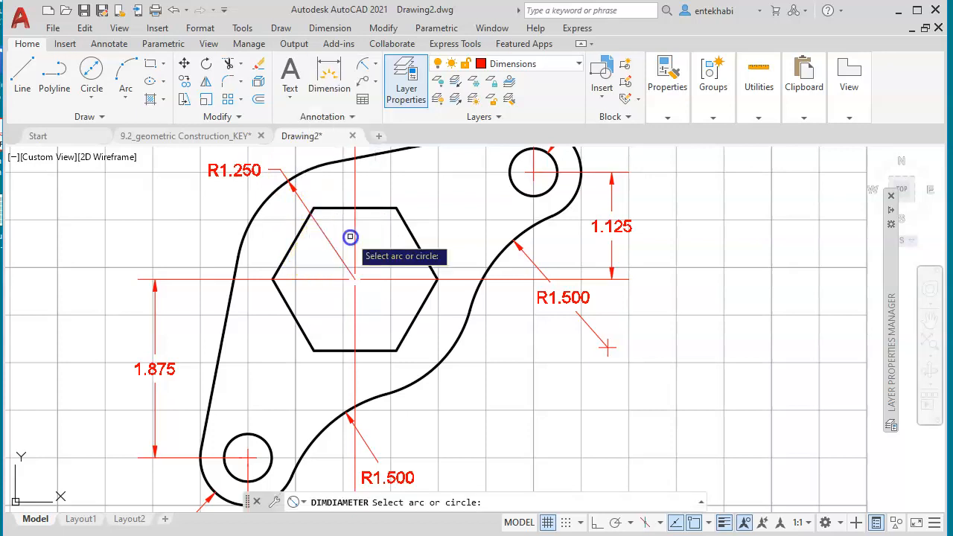
pyautogui.click(406, 335)
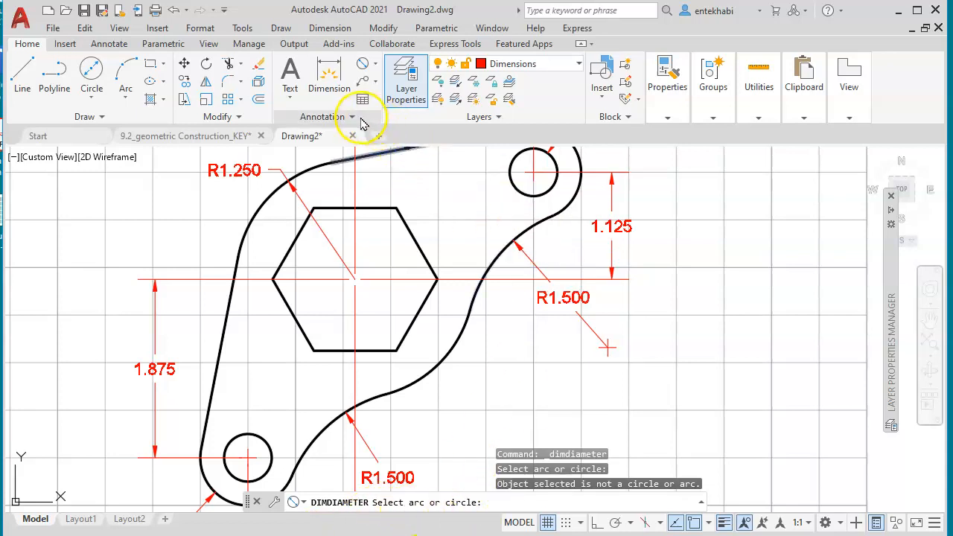
pyautogui.click(375, 66)
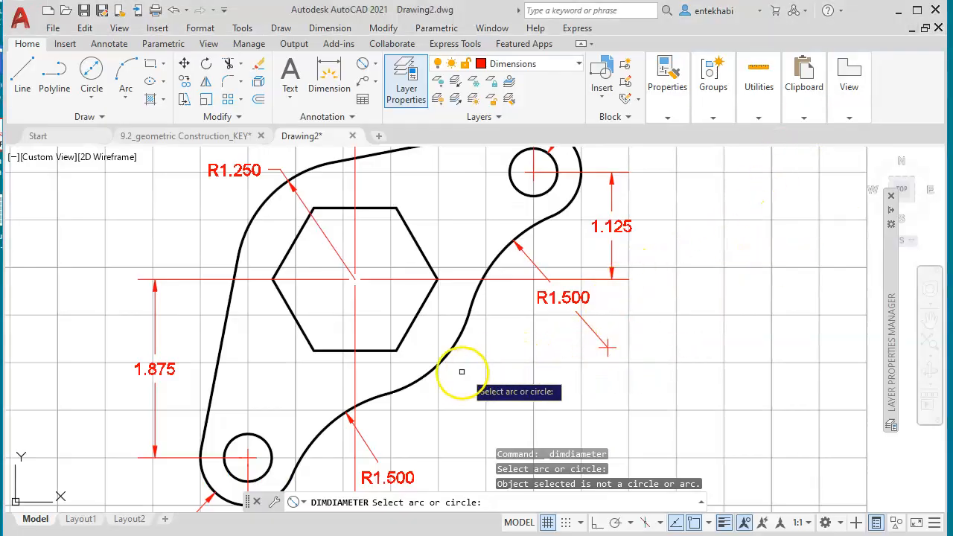
# - Start a multileader with its arrowhead snapped by Nearest to the hexagon's lower-right edge and its landing outside the part below the curved outline
pyautogui.scroll(2, 424, 346)
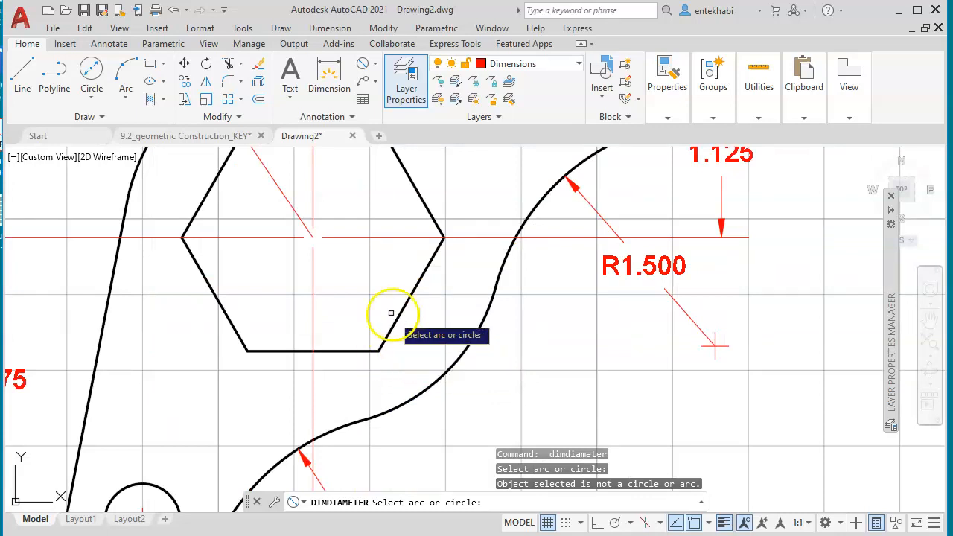
pyautogui.click(326, 30)
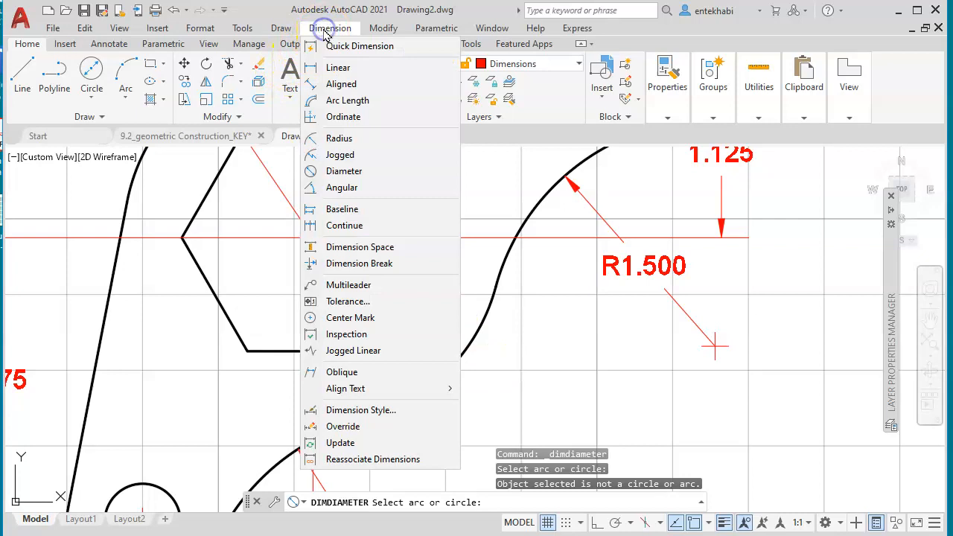
pyautogui.click(363, 289)
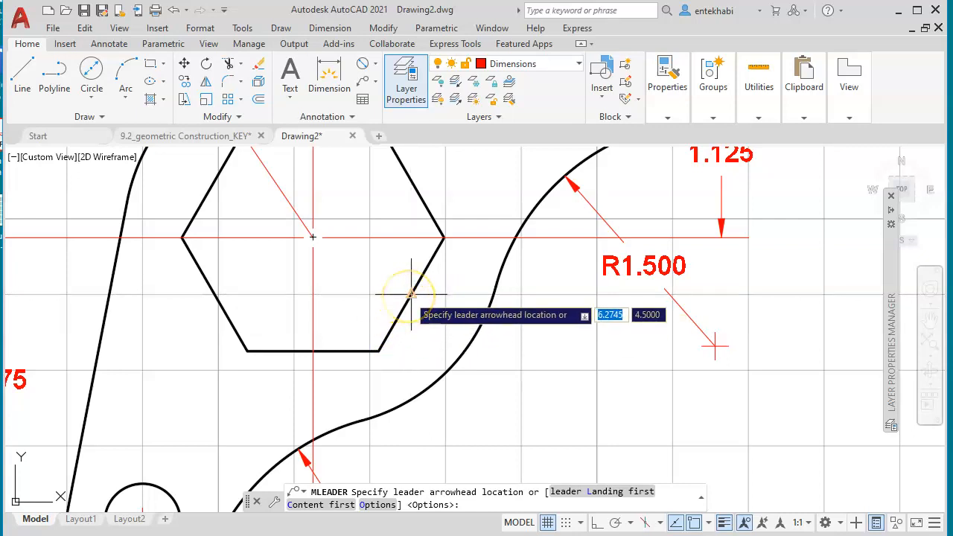
pyautogui.keyDown('shift'); pyautogui.rightClick(373, 266); pyautogui.keyUp('shift')
pyautogui.click(379, 471)
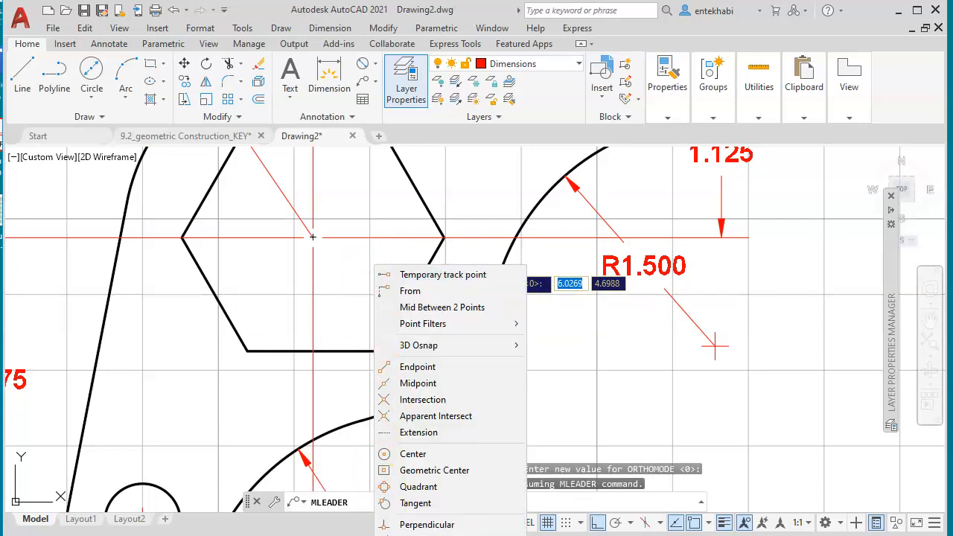
pyautogui.click(394, 535)
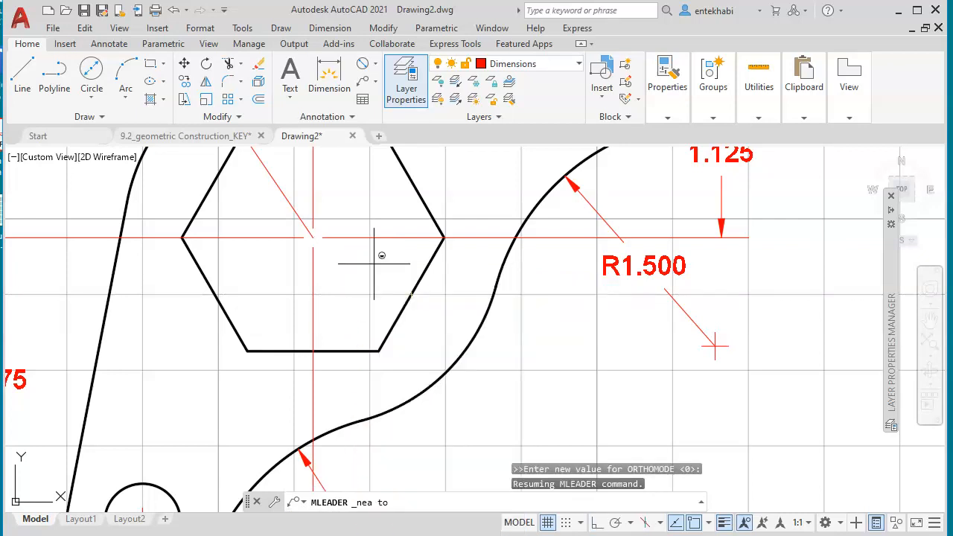
pyautogui.click(400, 313)
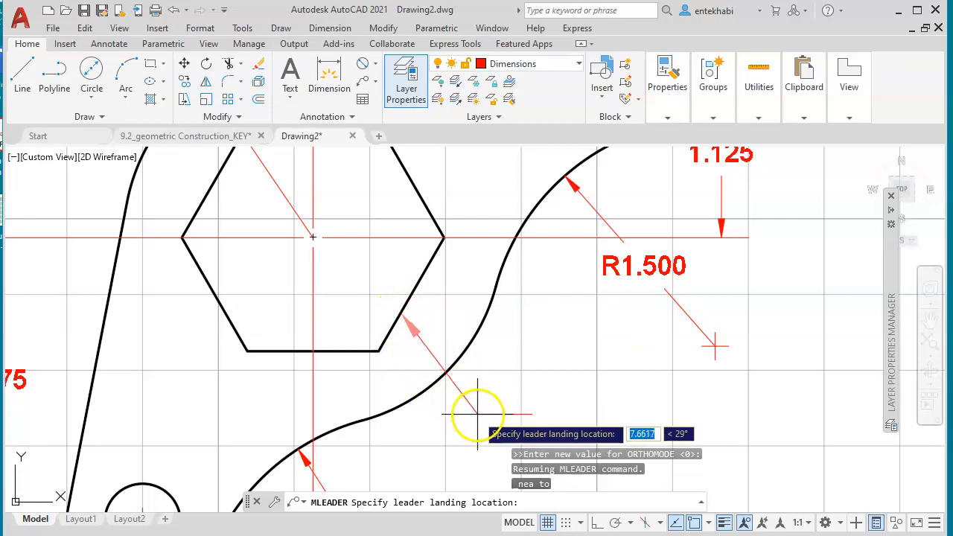
pyautogui.moveTo(507, 365); pyautogui.dragTo(506, 362, button='middle')
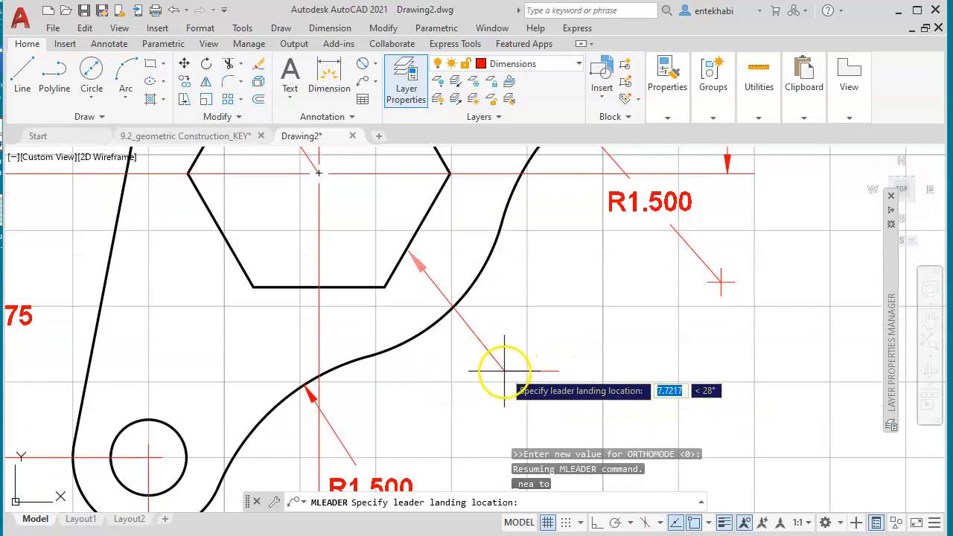
pyautogui.click(505, 371)
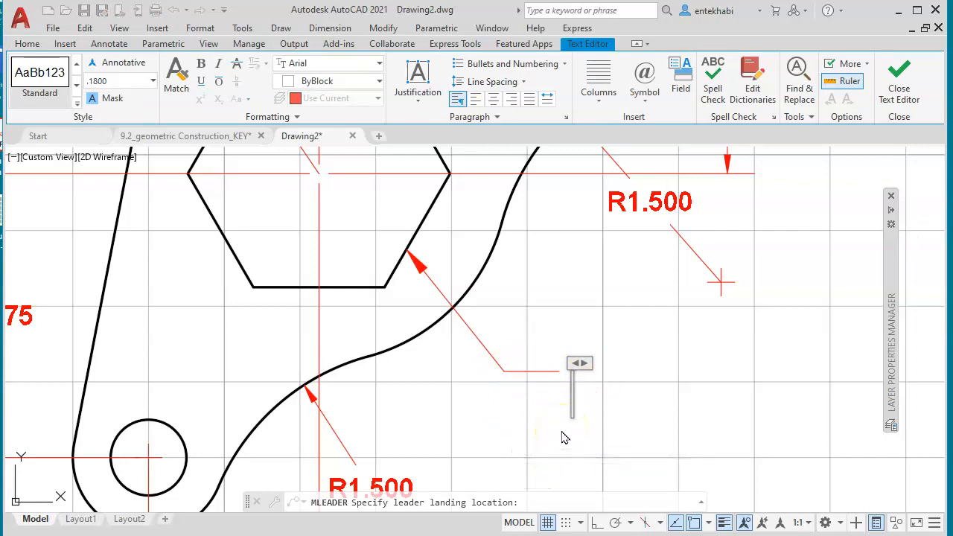
# - Enter ACROSS FLATS 1.50 as the hexagon leader's text and finish the text editing
pyautogui.write('ACC')
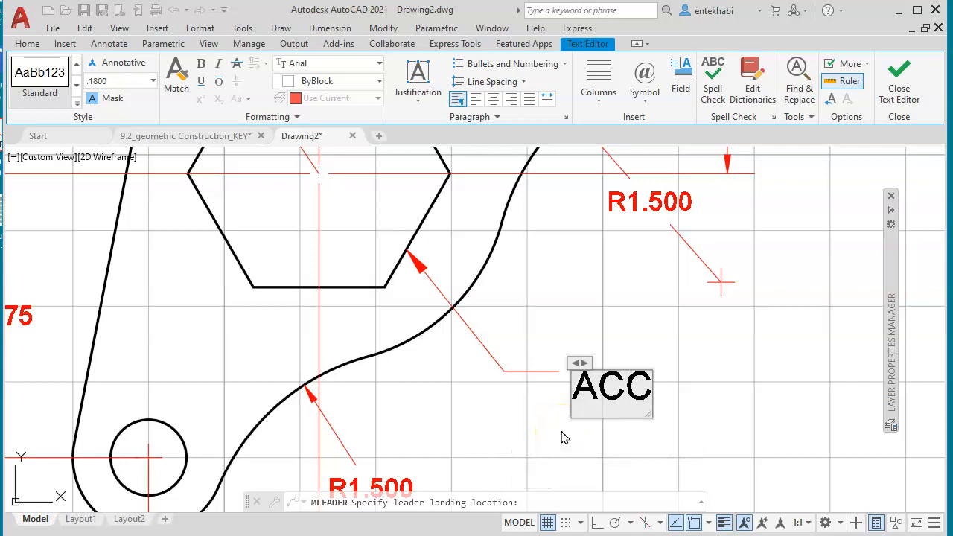
pyautogui.press('BackSpace')
pyautogui.write('ROSS')
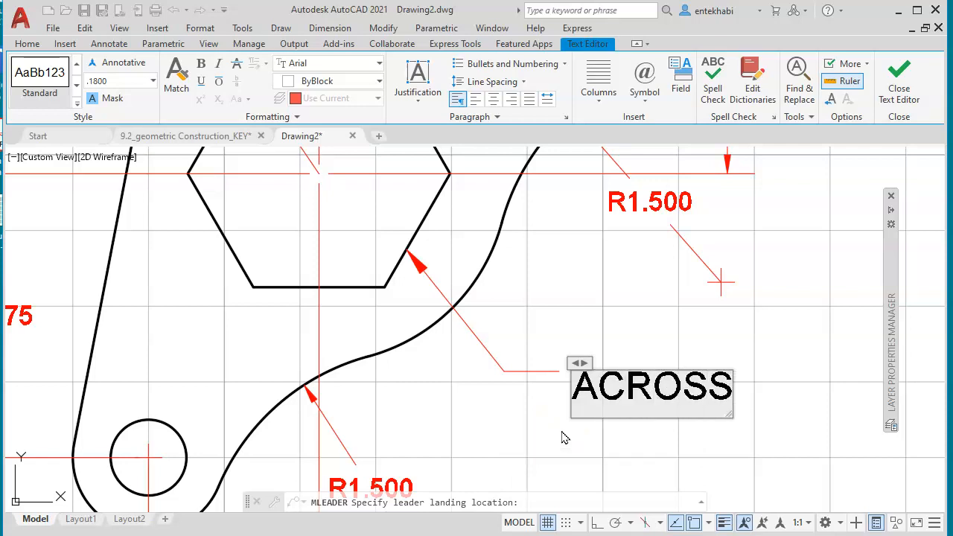
pyautogui.write(' FLATS')
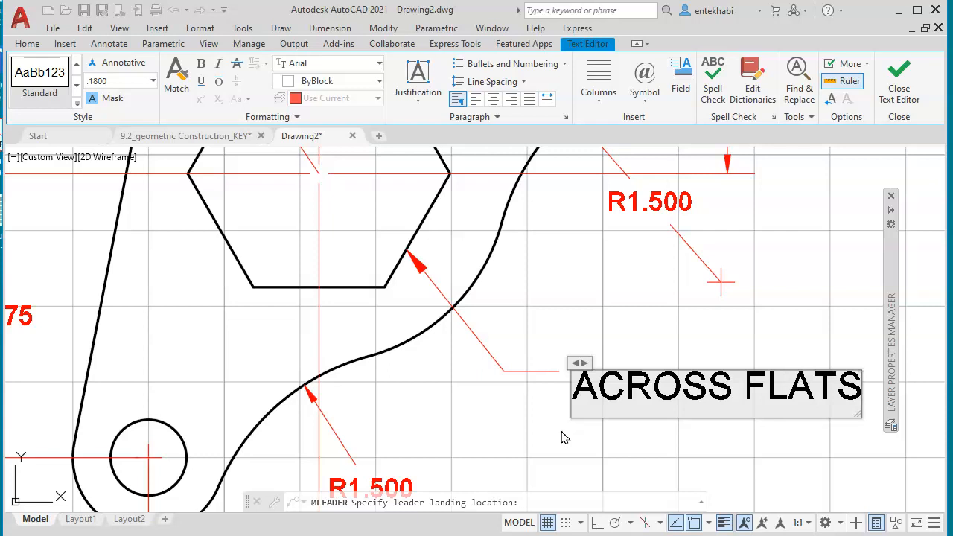
pyautogui.write(' 1')
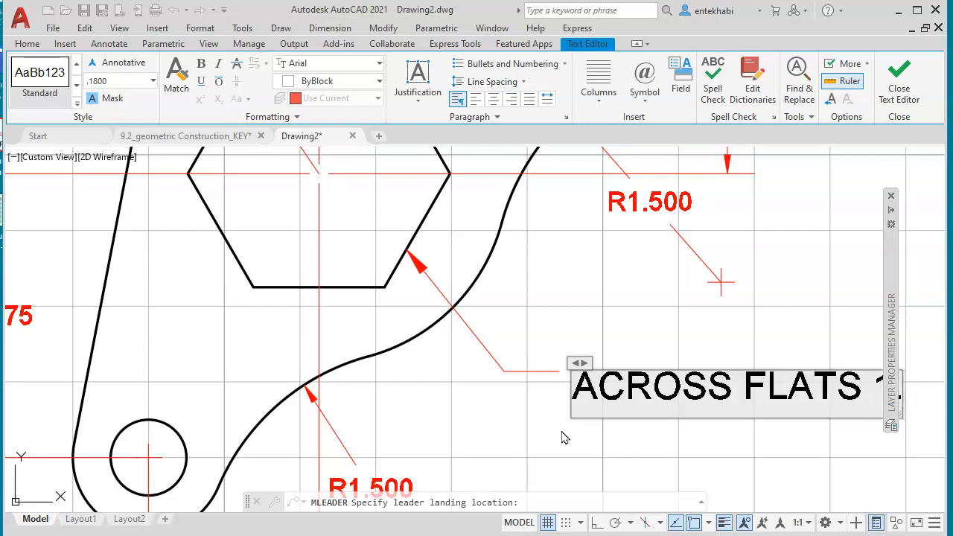
pyautogui.write('.5')
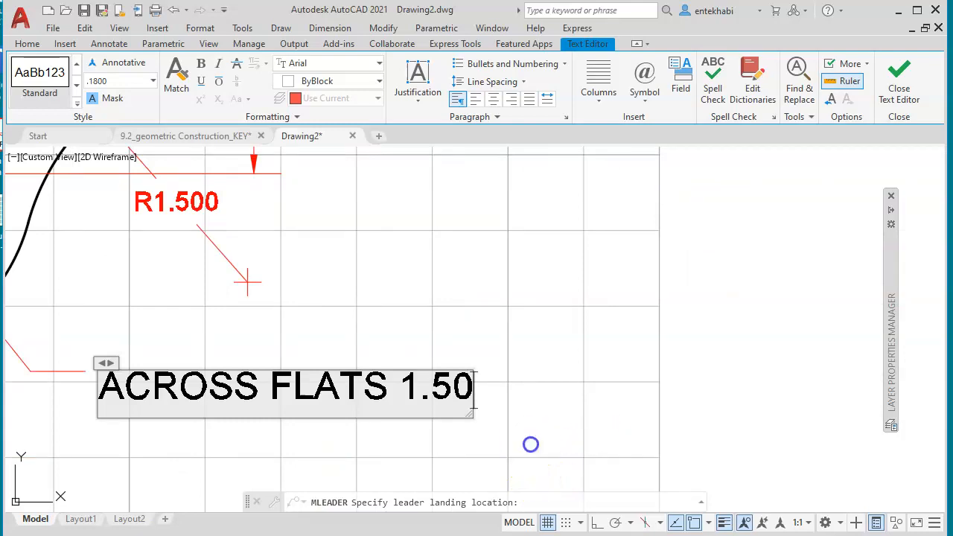
pyautogui.click(530, 444)
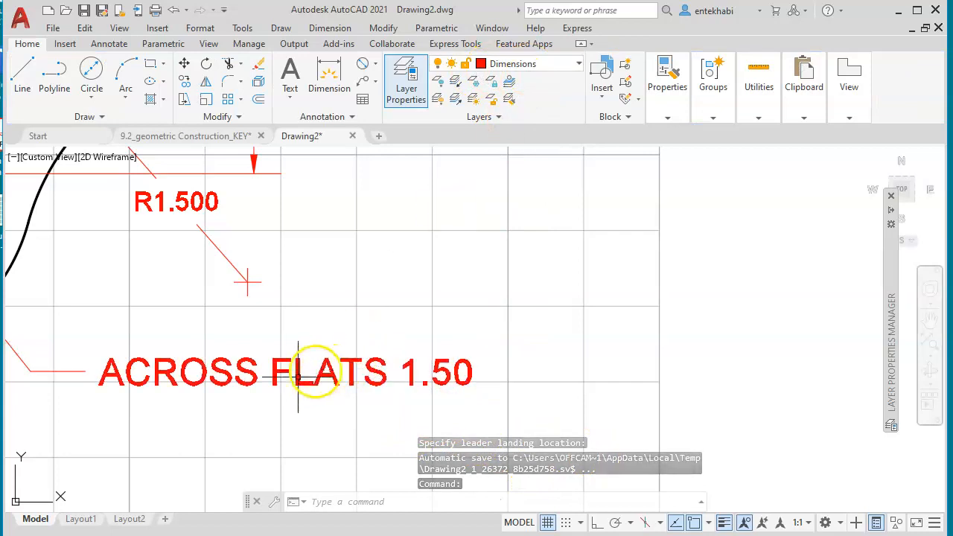
pyautogui.moveTo(285, 419); pyautogui.dragTo(447, 419, button='middle')
pyautogui.moveTo(323, 291)
pyautogui.mouseDown(button='middle')
pyautogui.moveTo(460, 467)
pyautogui.moveTo(459, 420)
pyautogui.mouseUp(button='middle')
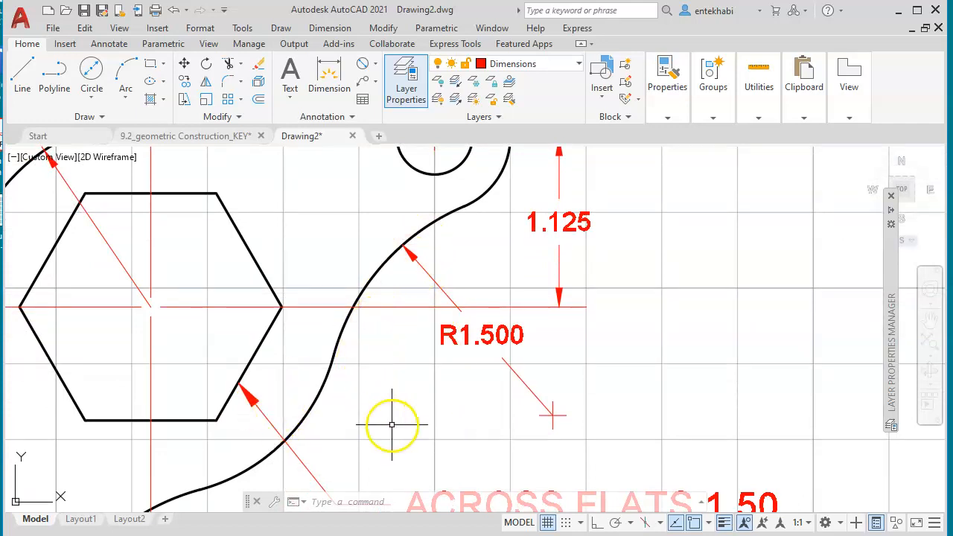
# - Open the Standard multileader style for modification and set its arrowhead size to .125
pyautogui.scroll(-2, 391, 425)
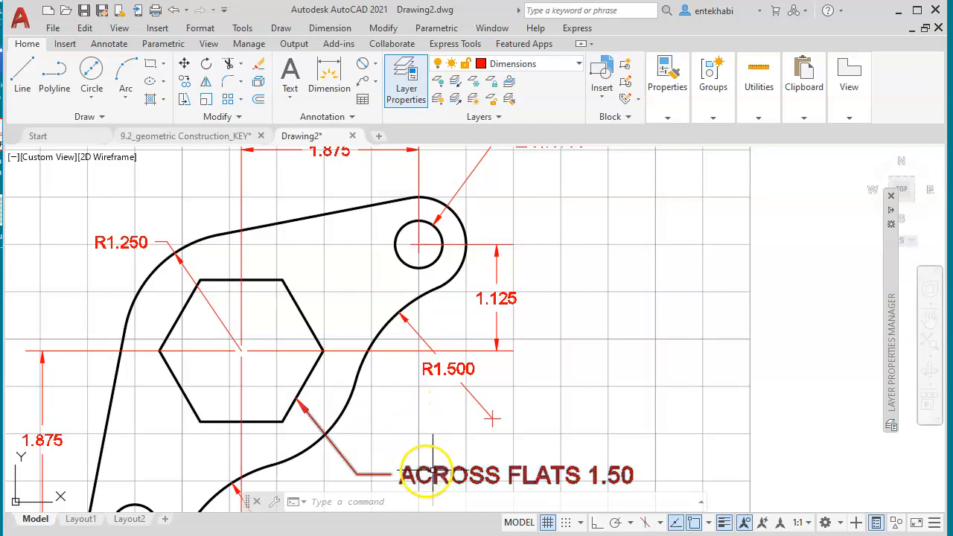
pyautogui.moveTo(376, 451)
pyautogui.mouseDown(button='middle')
pyautogui.moveTo(383, 405)
pyautogui.moveTo(415, 356)
pyautogui.mouseUp(button='middle')
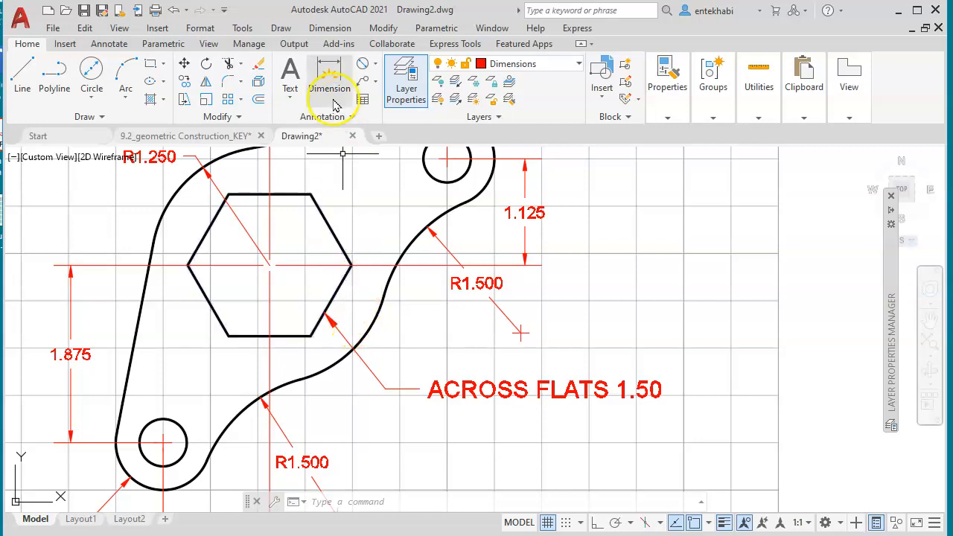
pyautogui.click(201, 28)
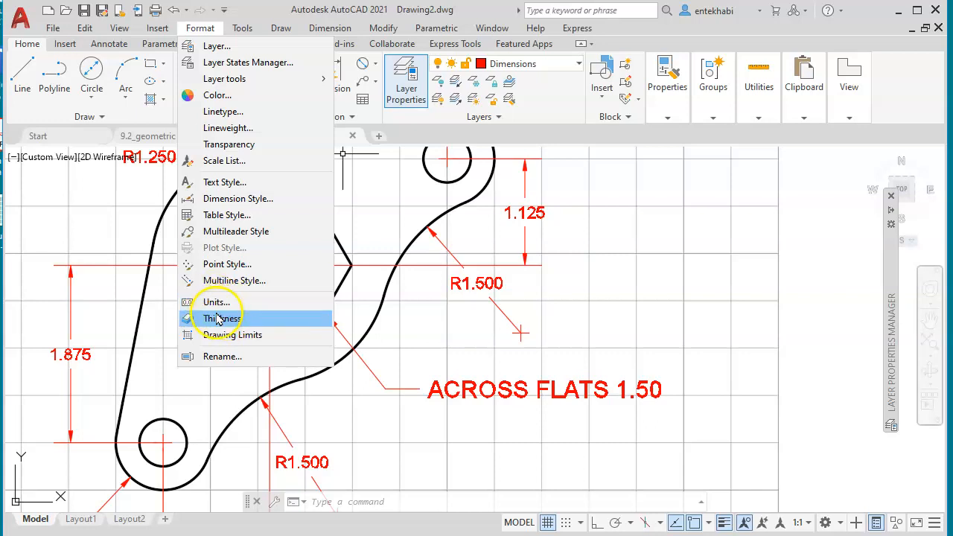
pyautogui.click(220, 234)
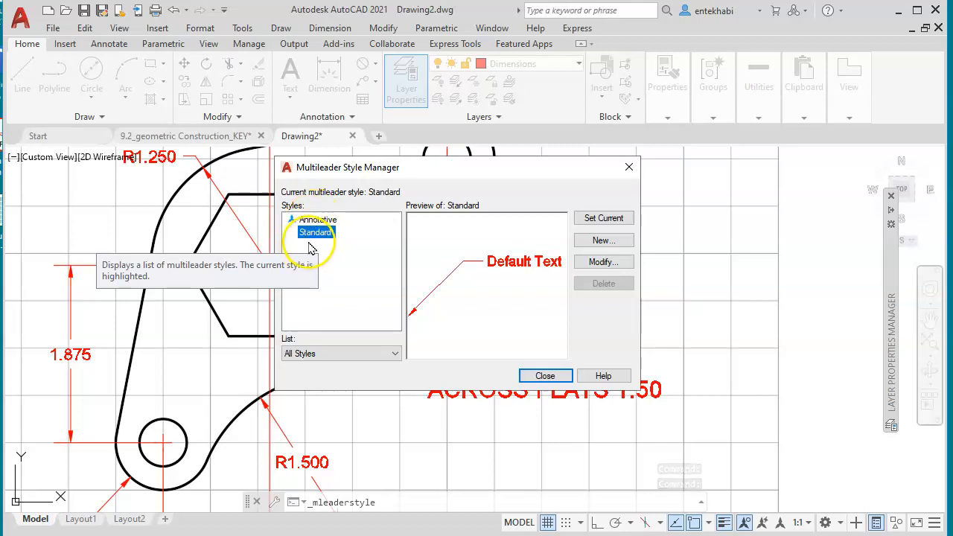
pyautogui.click(605, 262)
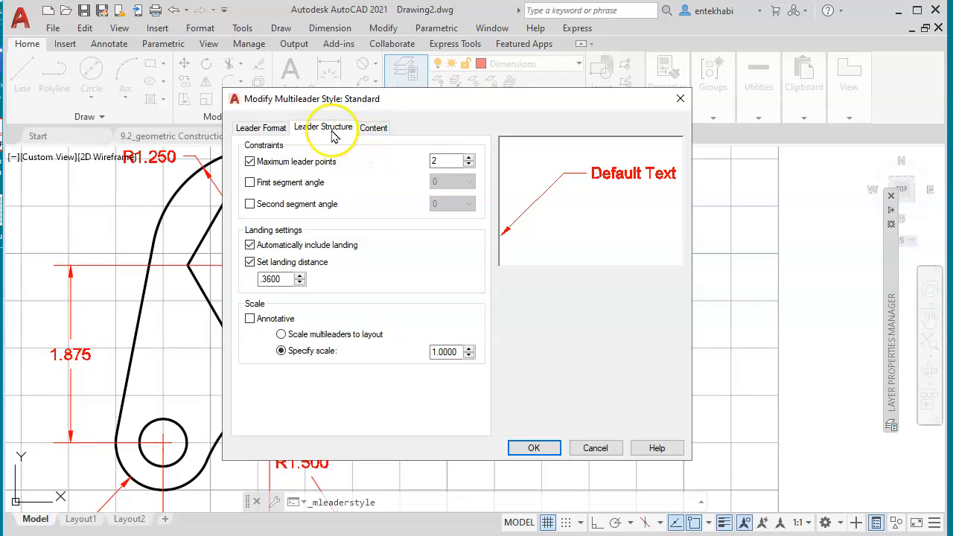
pyautogui.click(259, 134)
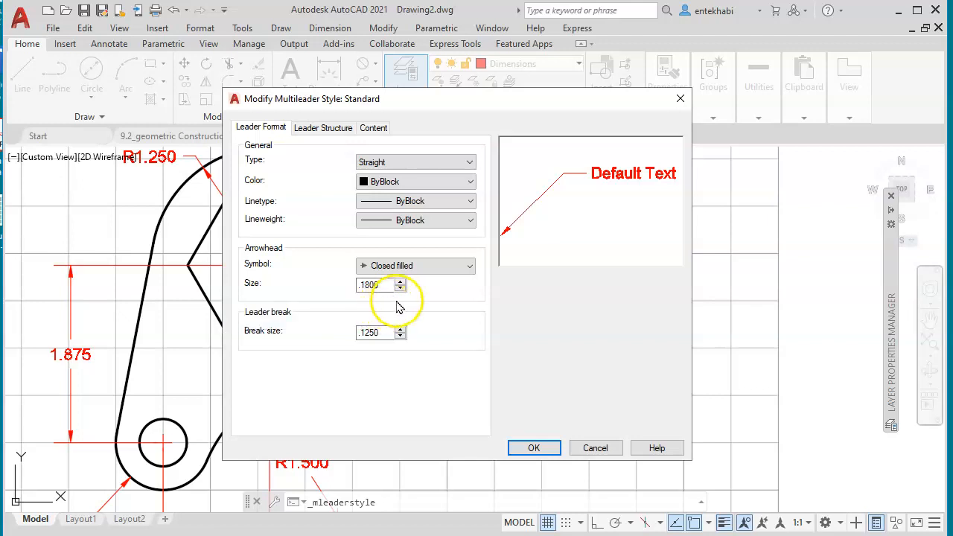
pyautogui.doubleClick(370, 285)
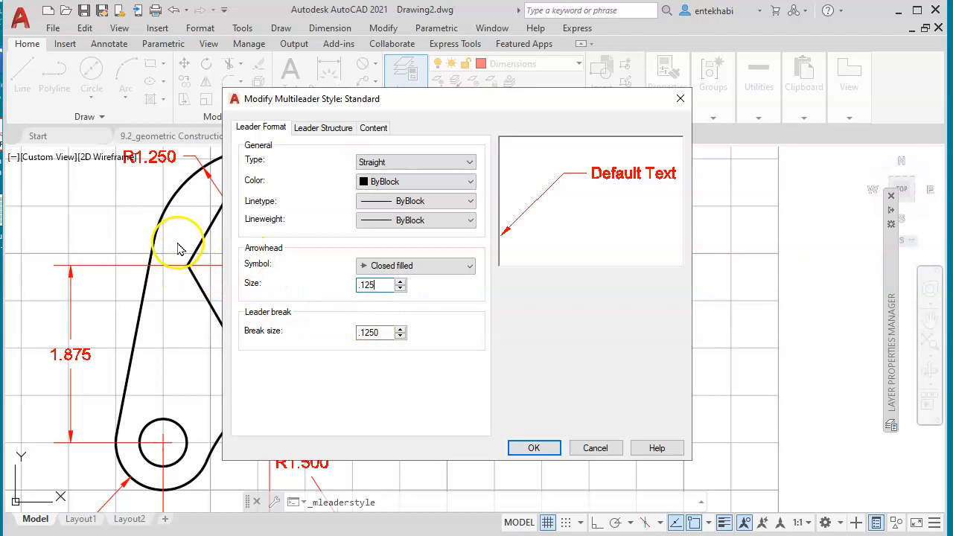
# - Set the Standard multileader style's text height to .125 and save the style changes
pyautogui.click(374, 130)
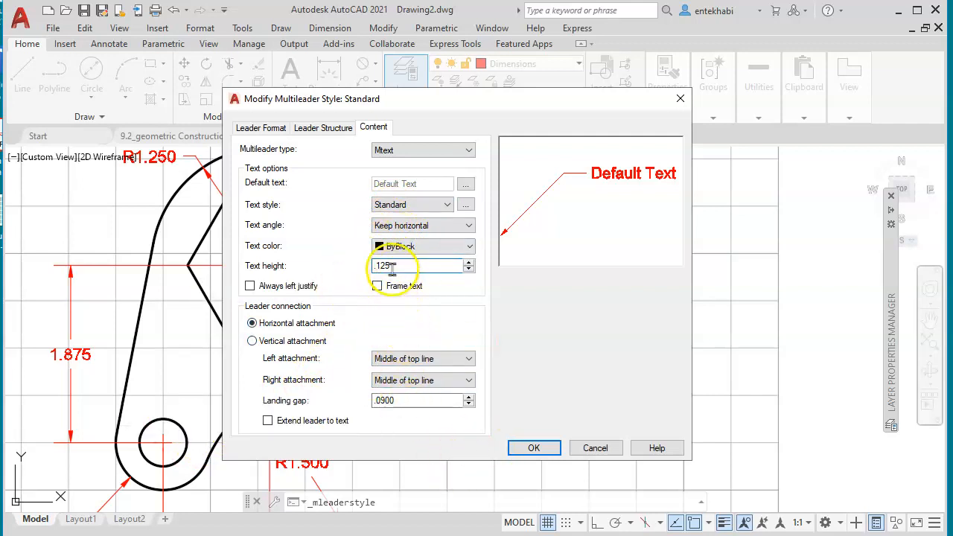
pyautogui.click(534, 448)
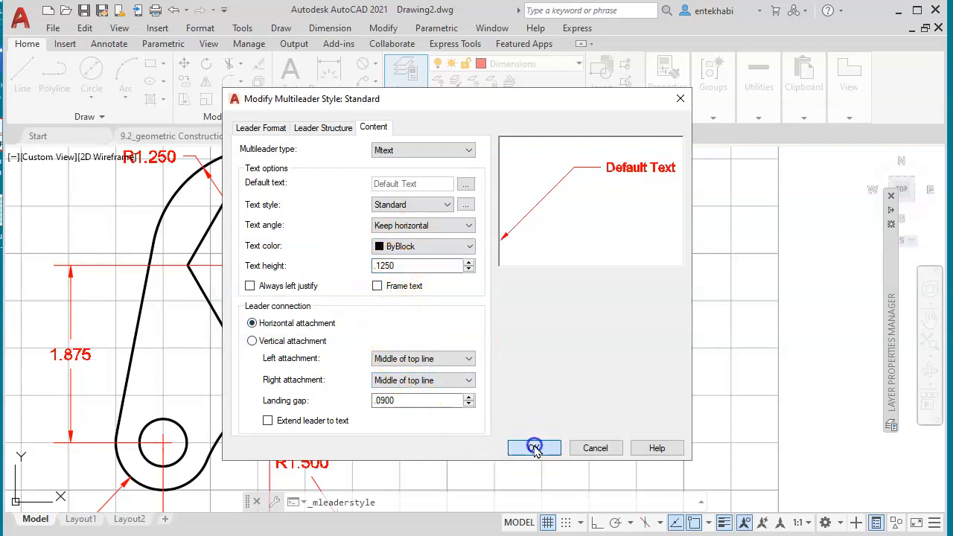
pyautogui.click(544, 375)
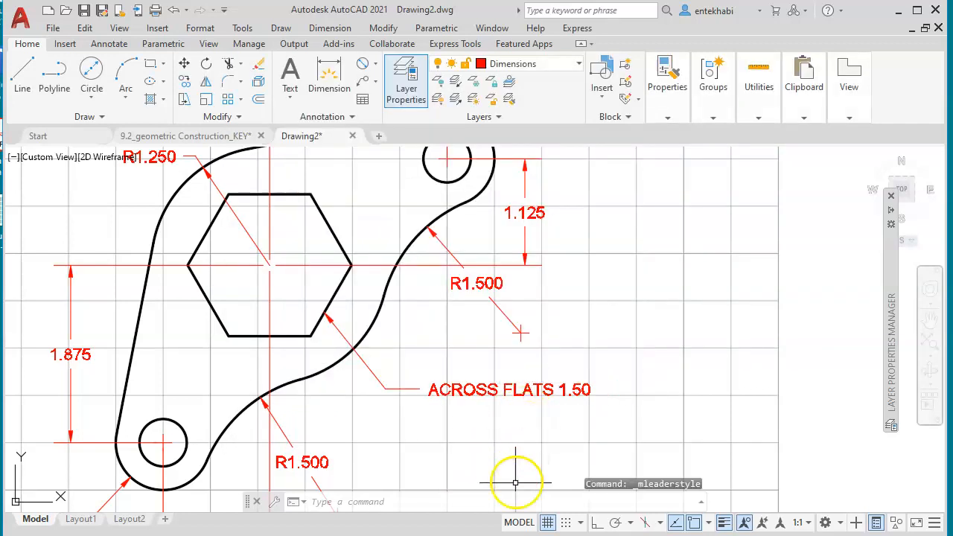
# - Inspect the ACROSS FLATS leader note and the dimensions around the hexagon for correct size and missing marks
pyautogui.scroll(2, 473, 440)
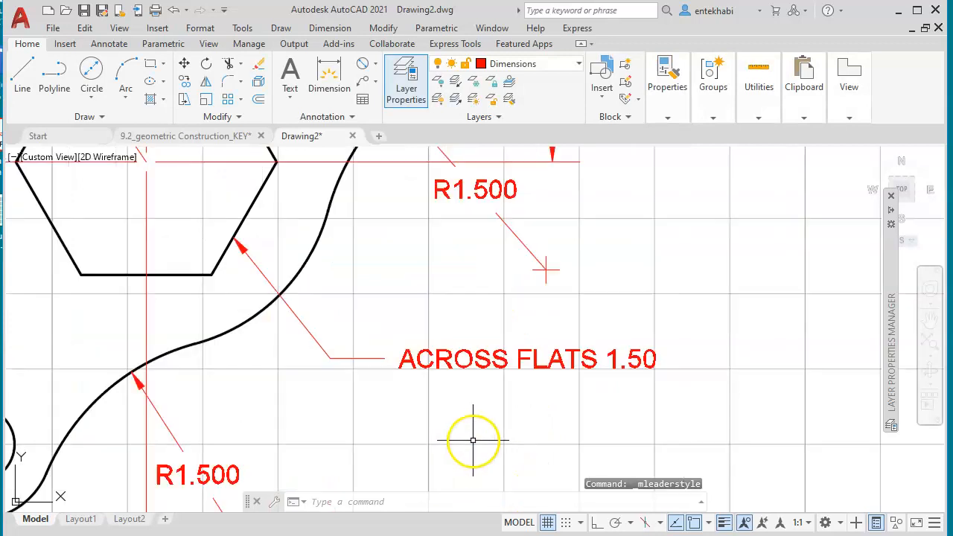
pyautogui.moveTo(418, 324)
pyautogui.mouseDown(button='middle')
pyautogui.moveTo(482, 389)
pyautogui.moveTo(520, 462)
pyautogui.moveTo(479, 371)
pyautogui.mouseUp(button='middle')
pyautogui.scroll(-2, 502, 410)
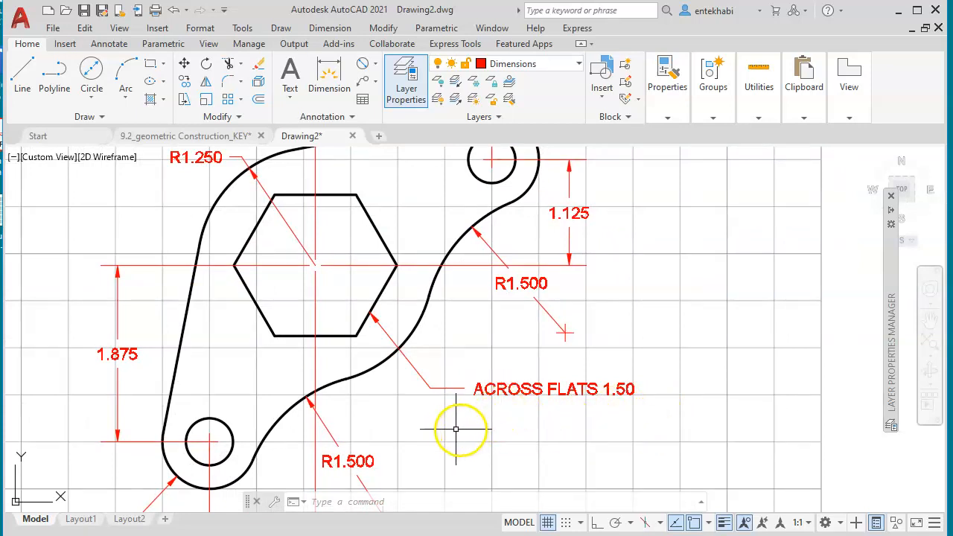
pyautogui.scroll(2, 456, 428)
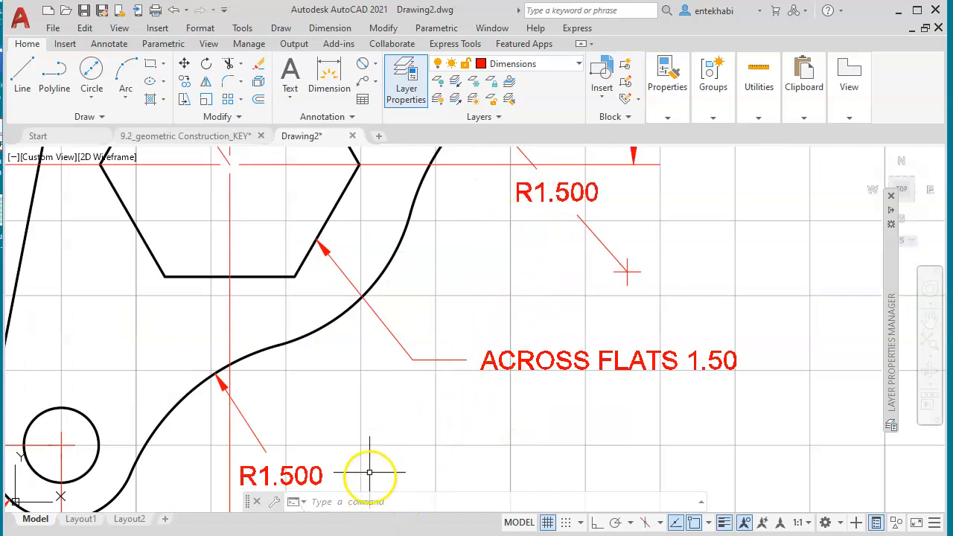
pyautogui.scroll(2, 370, 471)
pyautogui.scroll(-4, 365, 453)
pyautogui.moveTo(365, 454)
pyautogui.mouseDown(button='middle')
pyautogui.moveTo(395, 436)
pyautogui.moveTo(428, 367)
pyautogui.moveTo(422, 376)
pyautogui.moveTo(481, 463)
pyautogui.moveTo(491, 456)
pyautogui.mouseUp(button='middle')
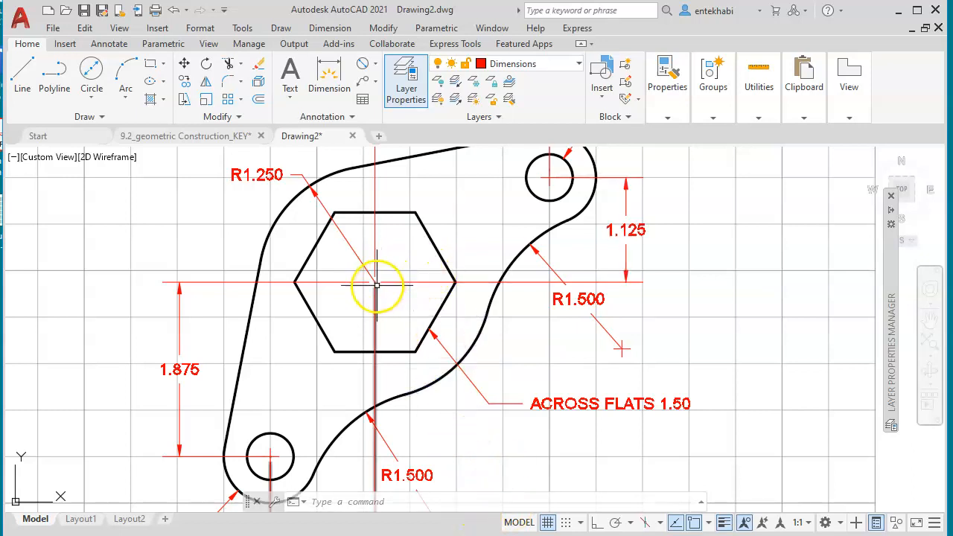
# - Add a center mark at the hexagon's center by selecting the R1.250 arc
pyautogui.moveTo(362, 283); pyautogui.dragTo(431, 320, button='middle')
pyautogui.click(330, 28)
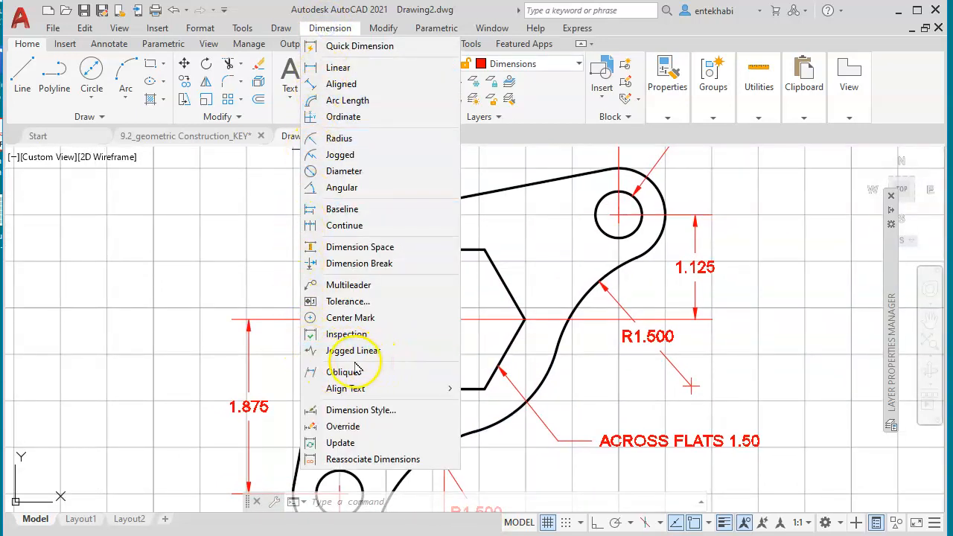
pyautogui.click(346, 318)
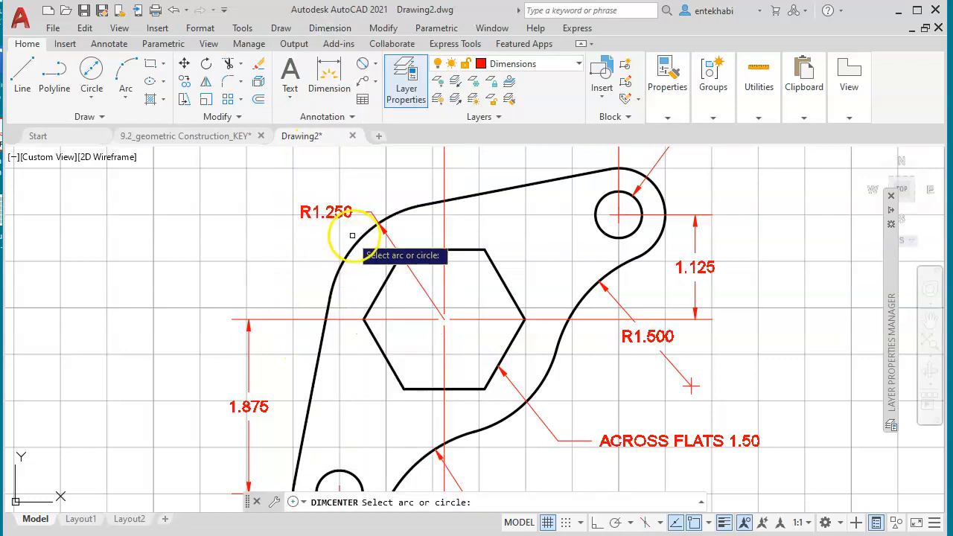
pyautogui.click(353, 233)
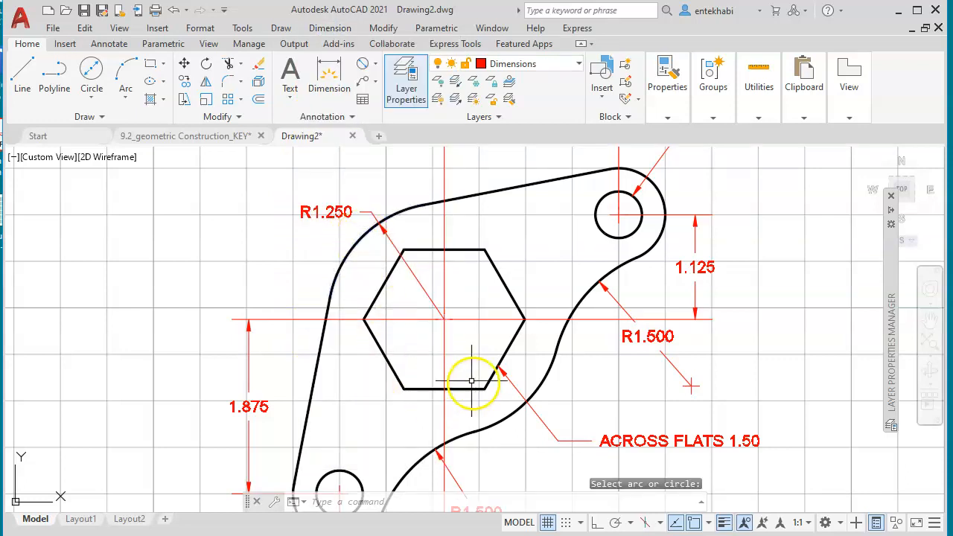
# - Pull the vertical 1.125 dimension's extension line origin horizontally away from the hexagon's center to leave a gap beside the center mark
pyautogui.scroll(-3, 443, 364)
pyautogui.scroll(5, 443, 363)
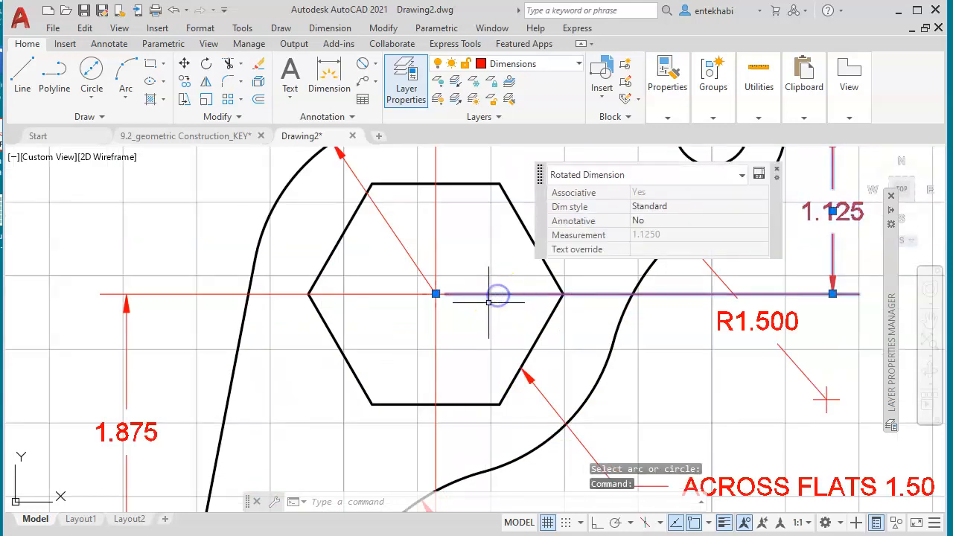
pyautogui.click(436, 294)
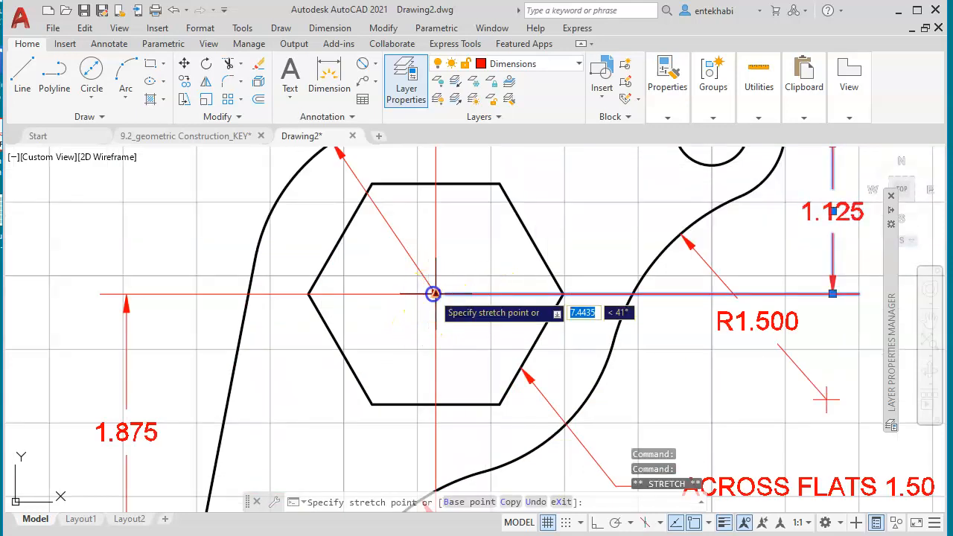
pyautogui.click(454, 296)
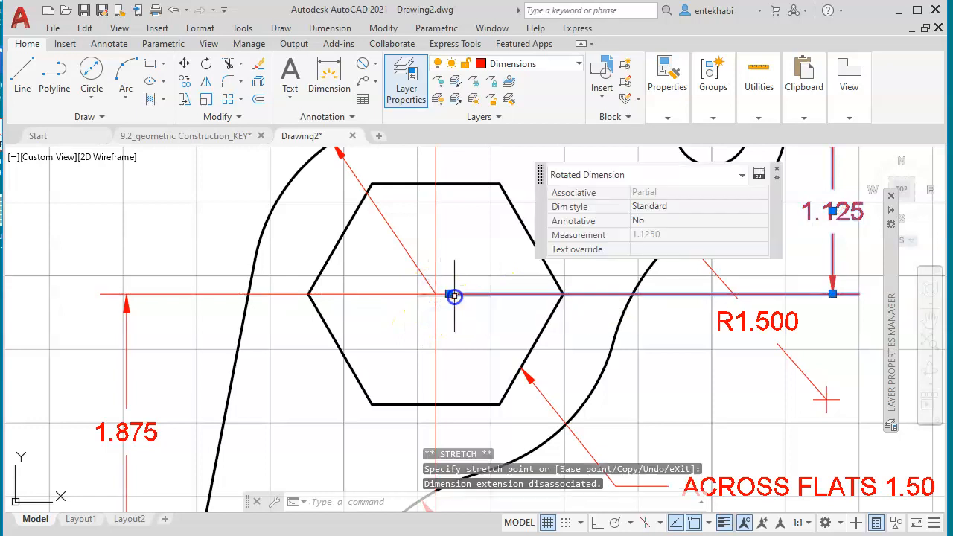
pyautogui.press('Escape')
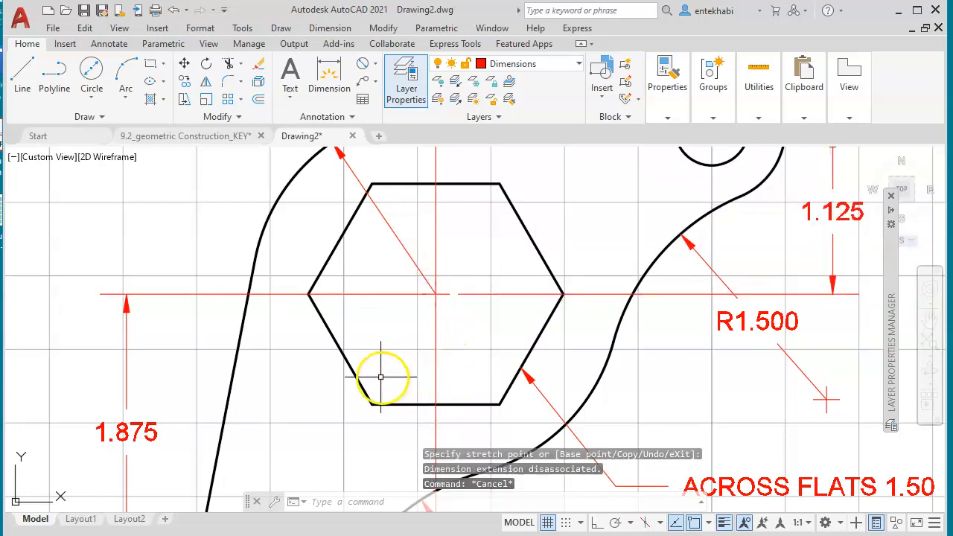
# - Pull the extension line origins of the vertical 1.875 and lower horizontal 1.125 dimensions back from the hexagon's center mark
pyautogui.click(411, 295)
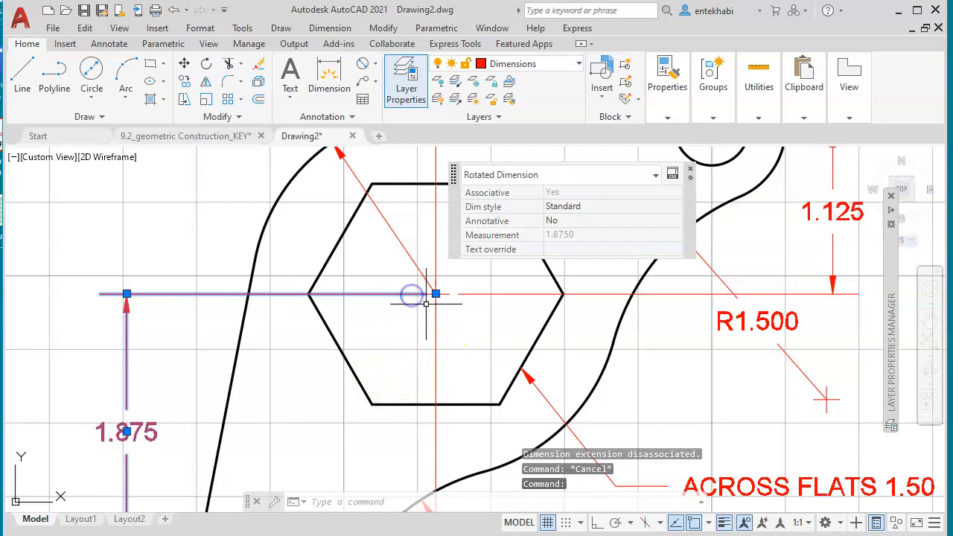
pyautogui.click(436, 293)
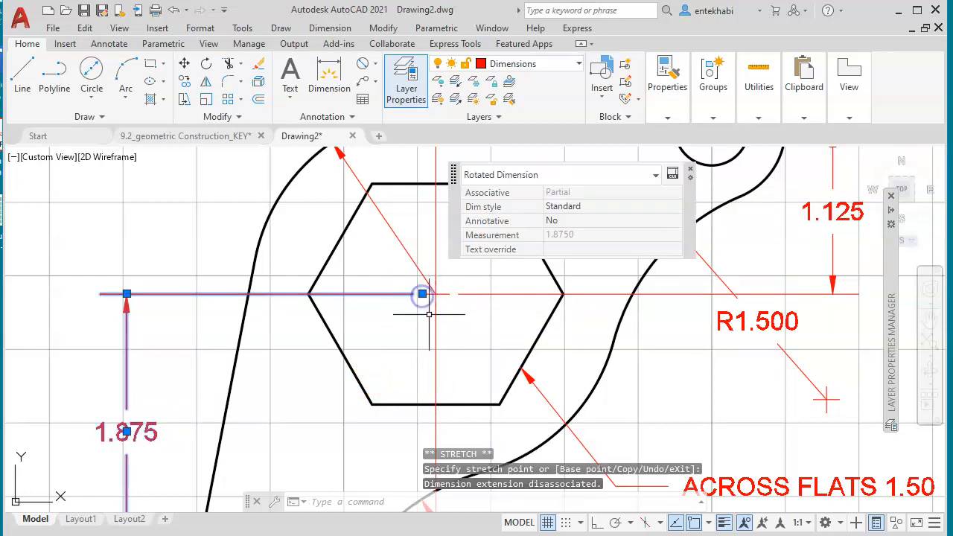
pyautogui.click(435, 325)
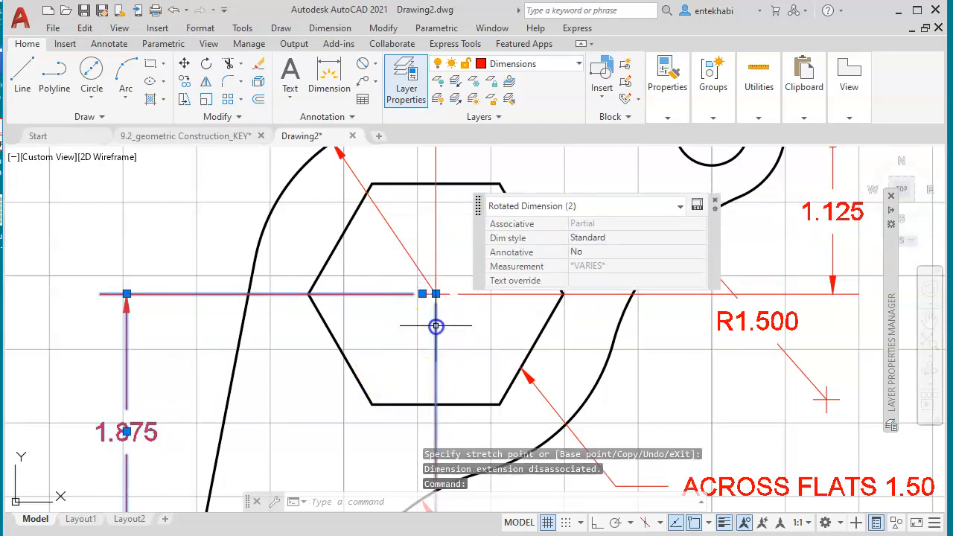
pyautogui.click(436, 293)
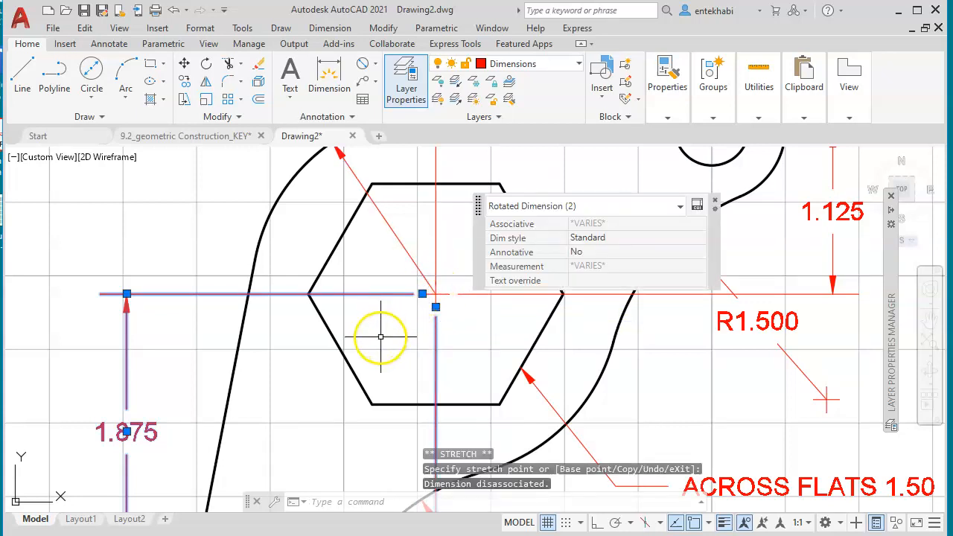
pyautogui.press('Escape')
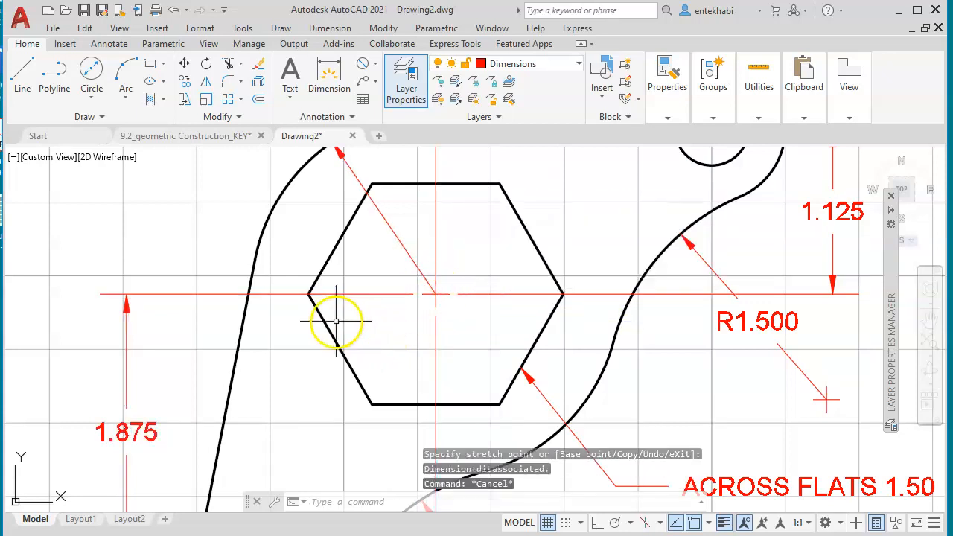
# - Pull the upper horizontal 1.875 dimension's extension line origin upward, clear of the hexagon's center mark
pyautogui.click(434, 263)
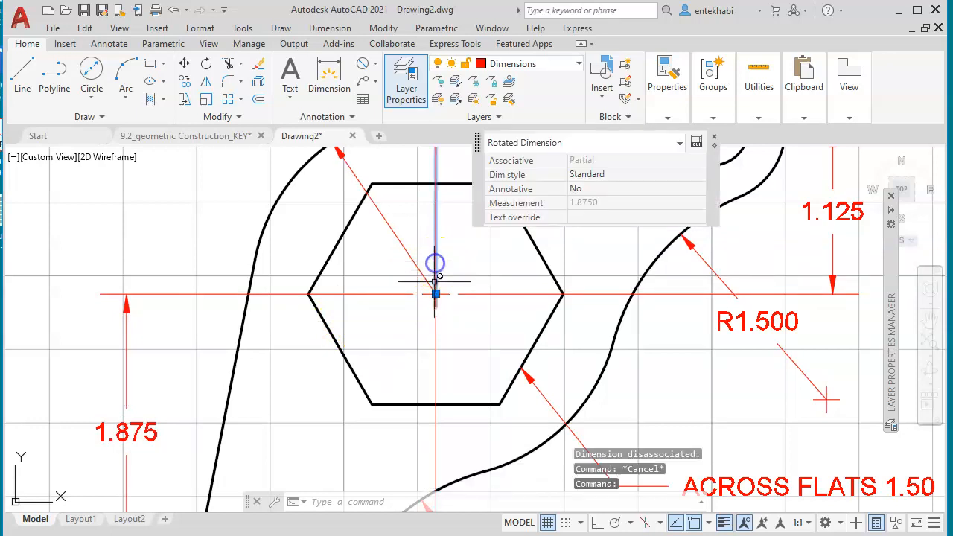
pyautogui.click(436, 293)
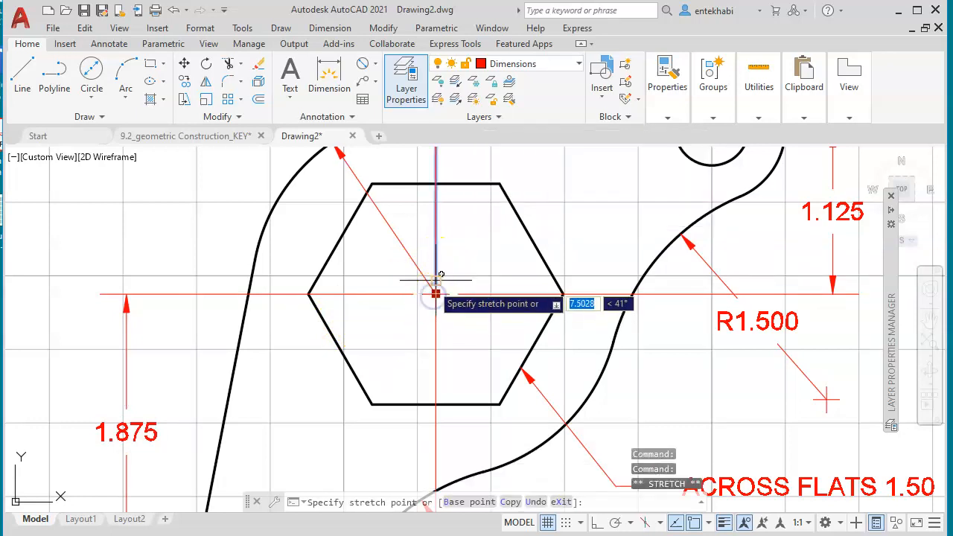
pyautogui.click(435, 288)
pyautogui.press('Escape')
# - Review the center mark gaps and the dimensions over the whole part
pyautogui.scroll(-2, 443, 334)
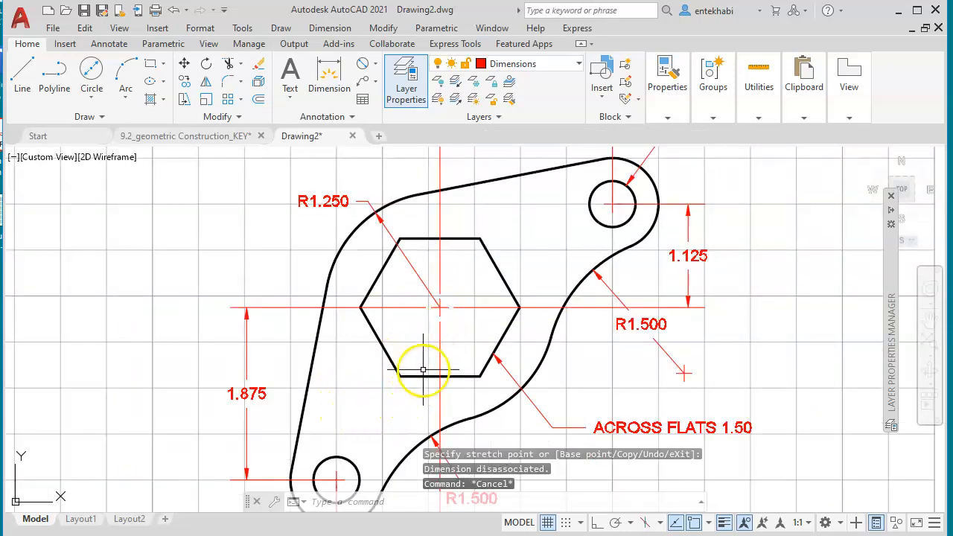
pyautogui.moveTo(423, 374); pyautogui.dragTo(397, 328, button='middle')
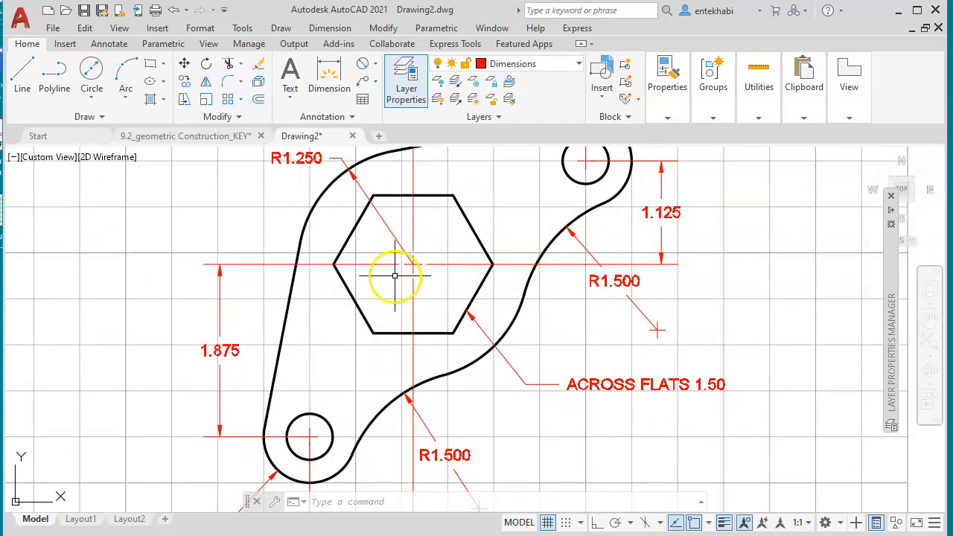
pyautogui.scroll(-2, 416, 317)
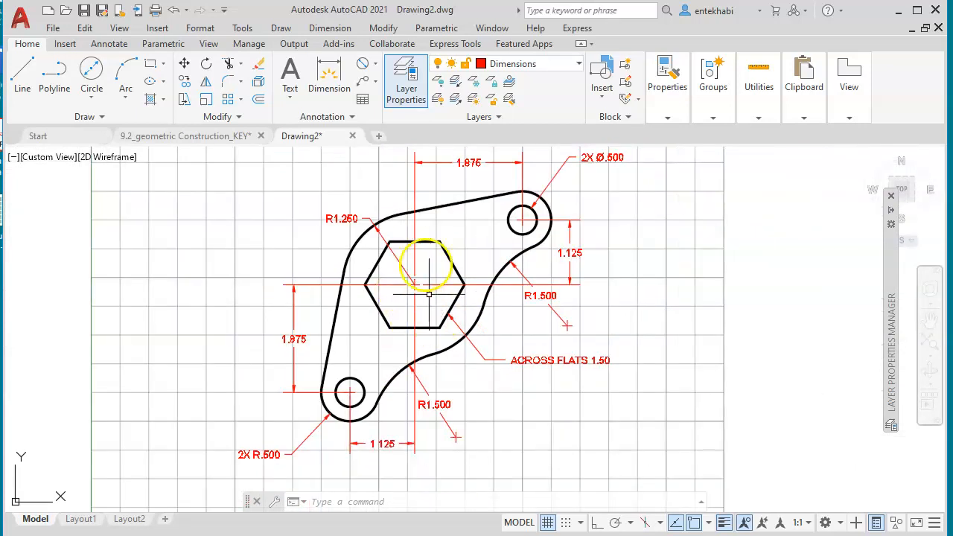
pyautogui.scroll(-2, 420, 353)
pyautogui.scroll(2, 423, 354)
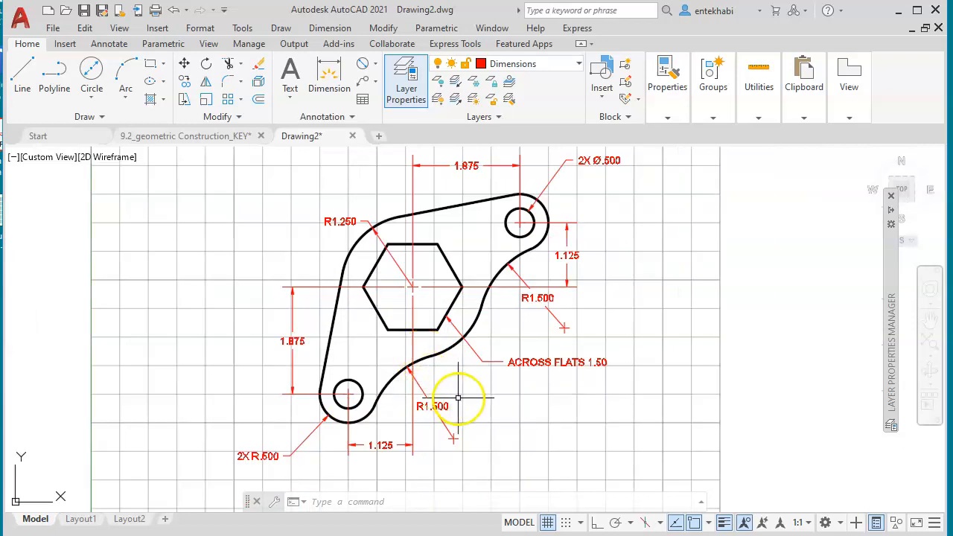